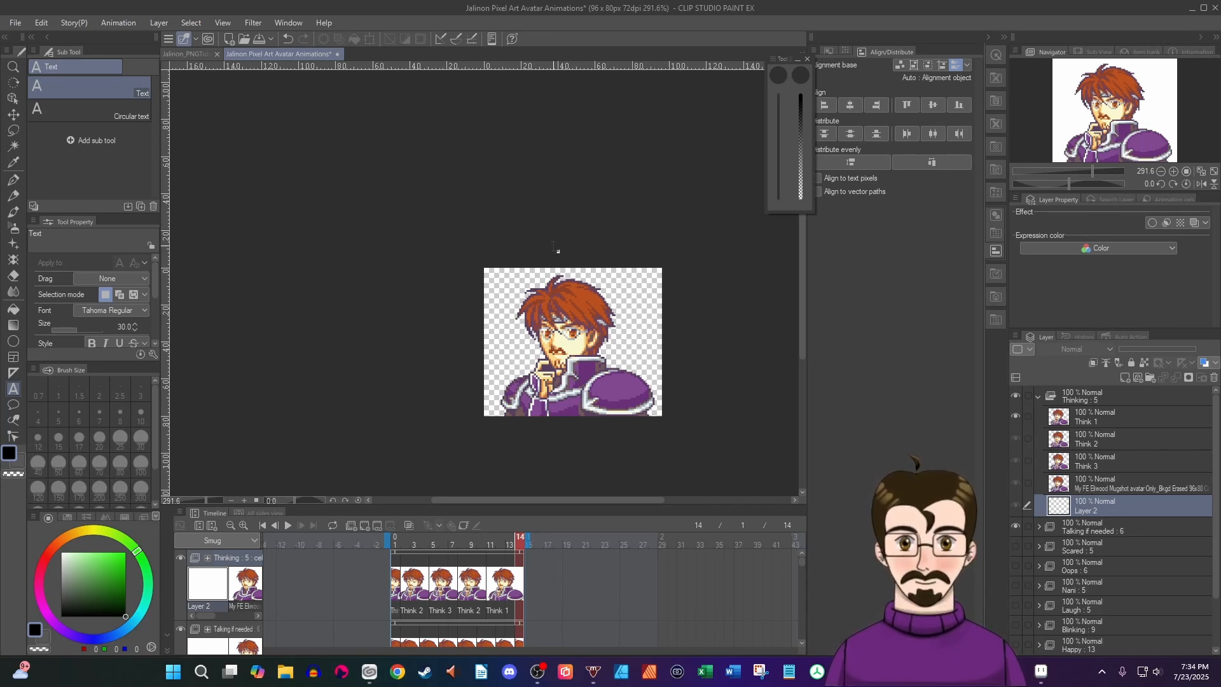
# Copy the Scared3 avatar image from the Scared emotes folder and paste it as a layer into the Thinking animation folder
pyautogui.hotkey('ctrl', 'o')
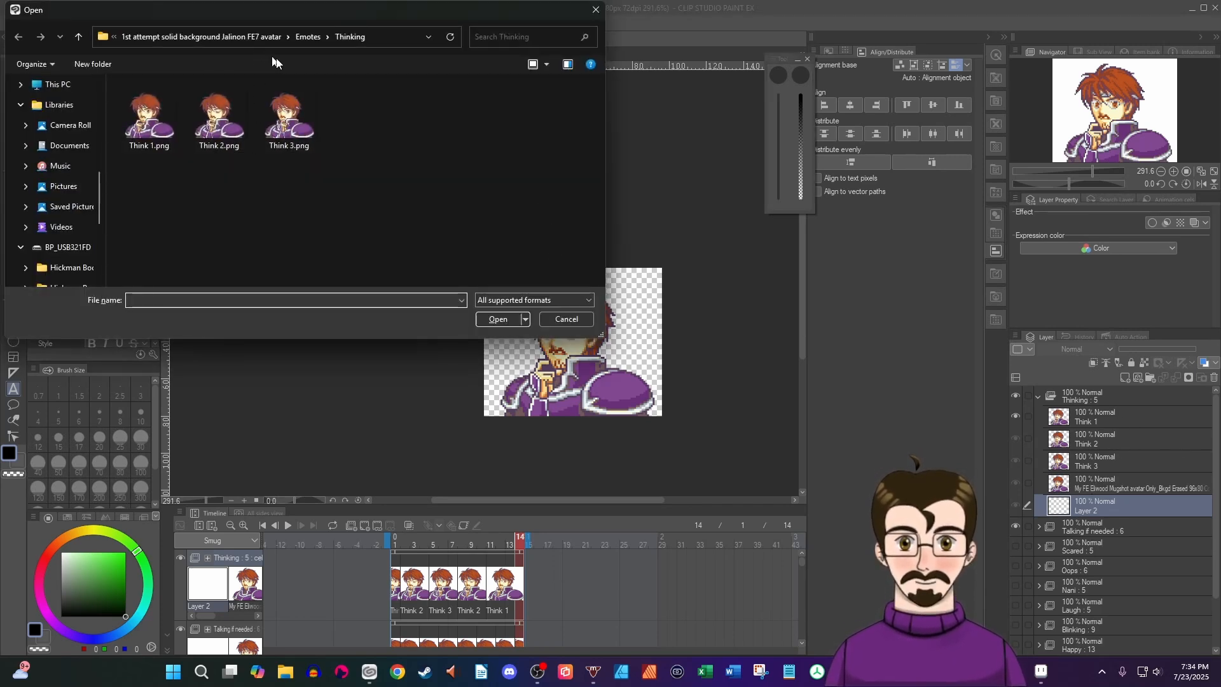
pyautogui.click(307, 38)
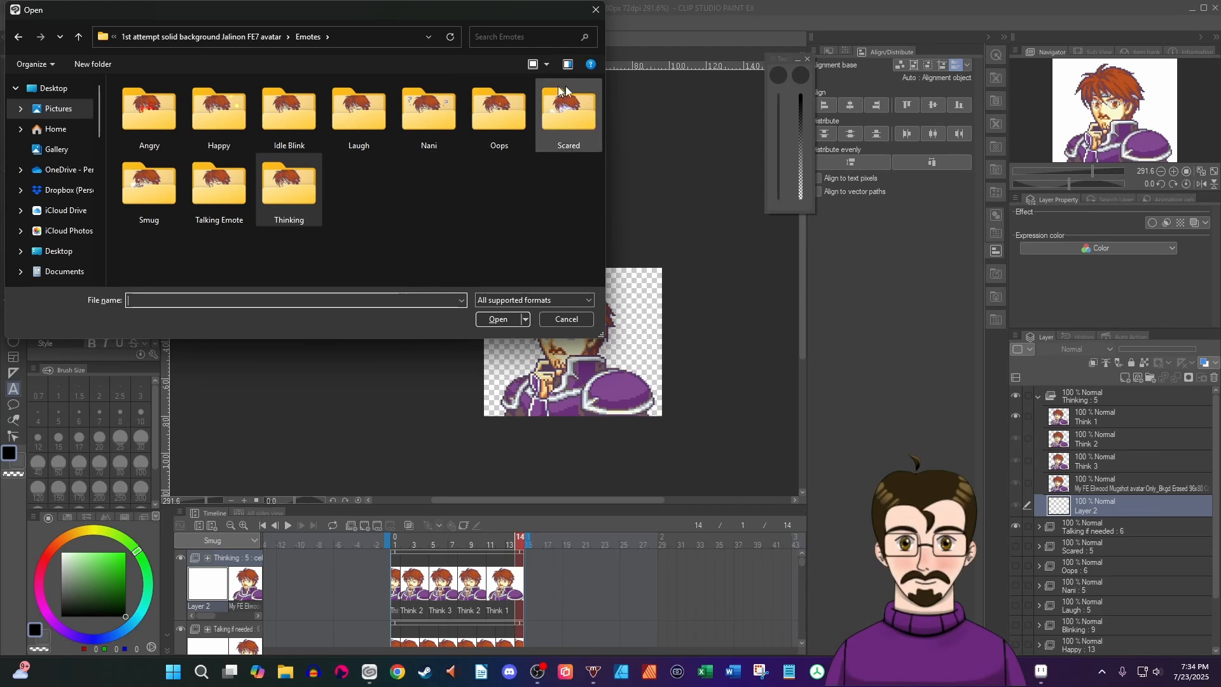
pyautogui.doubleClick(568, 111)
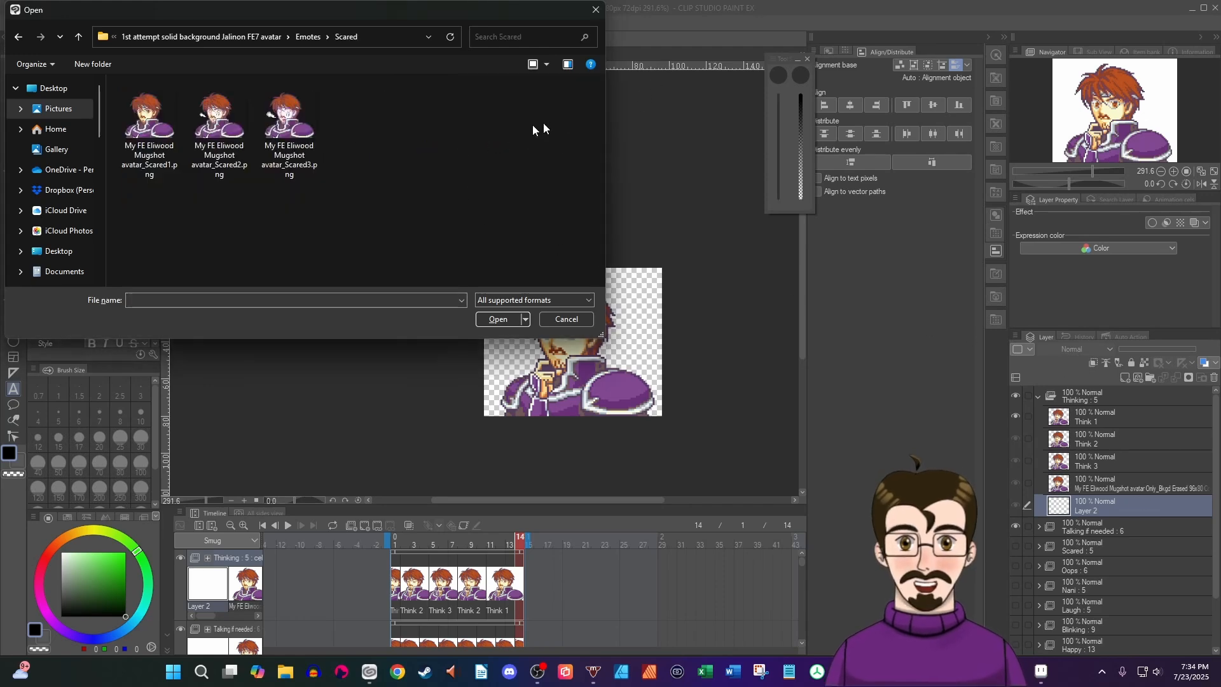
pyautogui.doubleClick(303, 139)
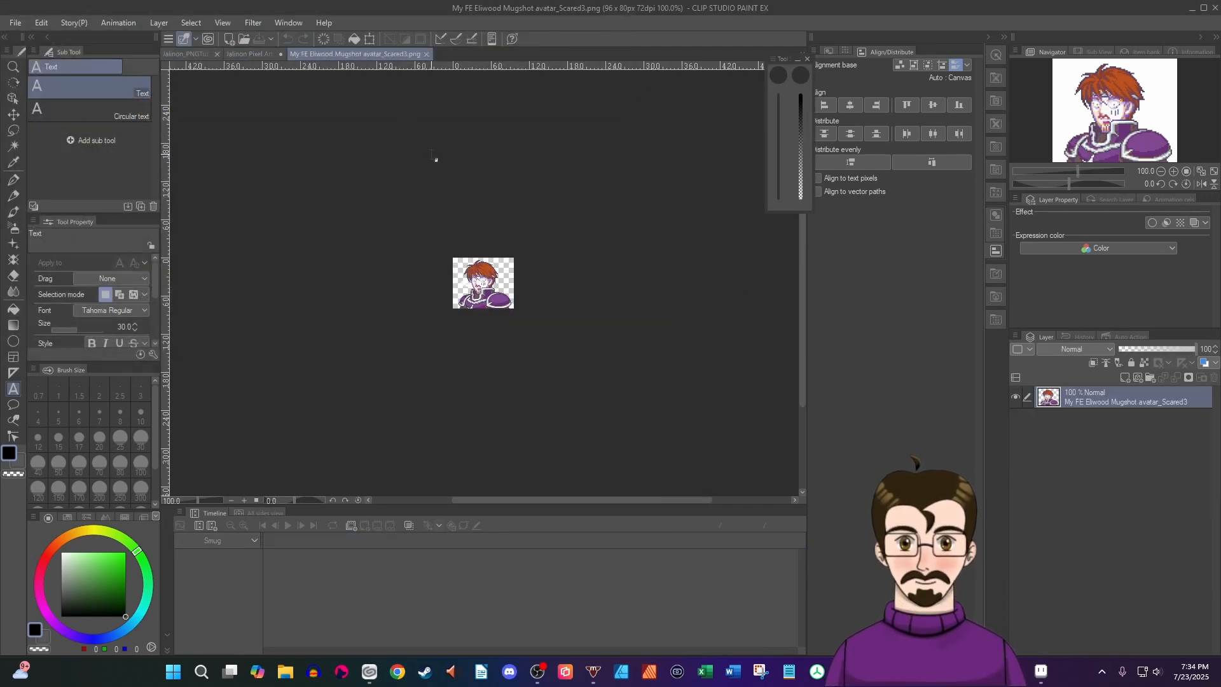
pyautogui.hotkey('ctrl', 'w')
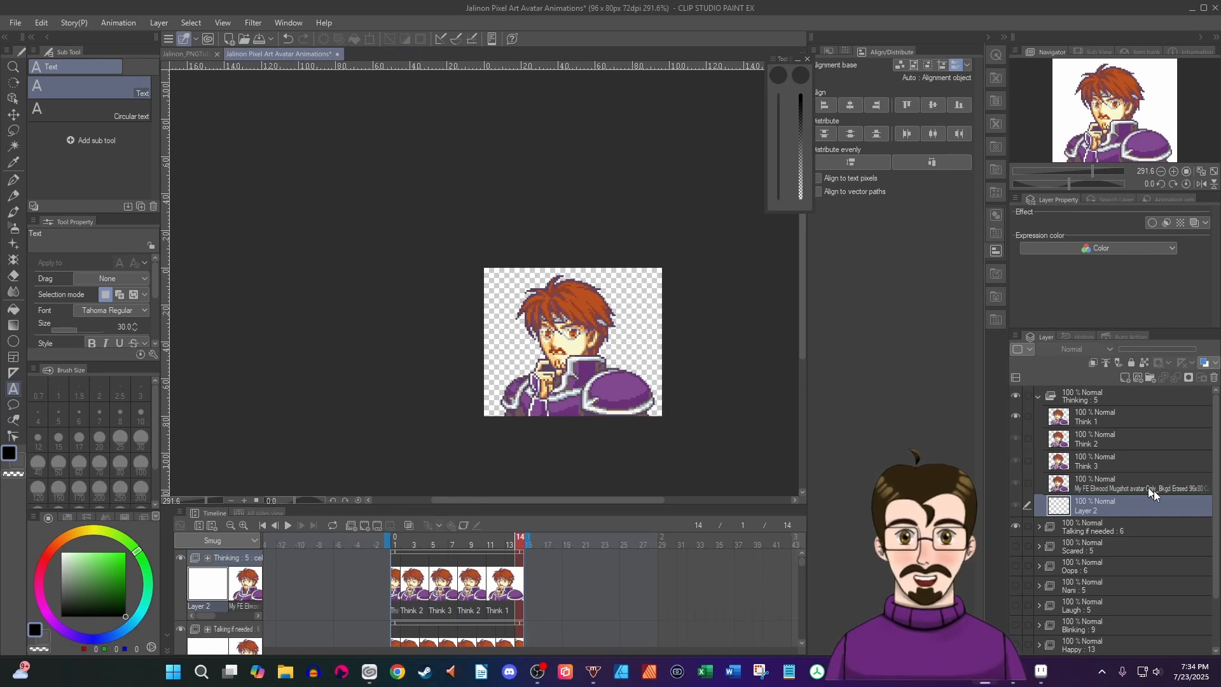
pyautogui.hotkey('ctrl', 'v')
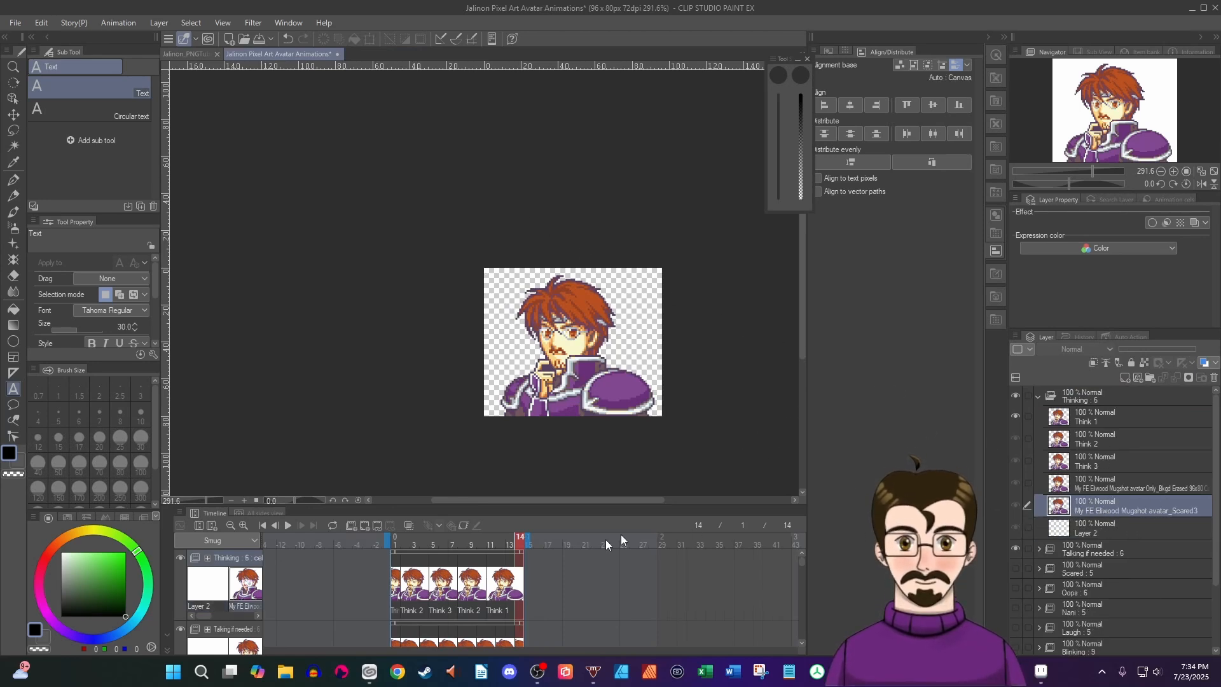
# Try assigning the pasted Scared3 cel to frame 14 of the Thinking track, and undo the assignment and the paste
pyautogui.rightClick(520, 593)
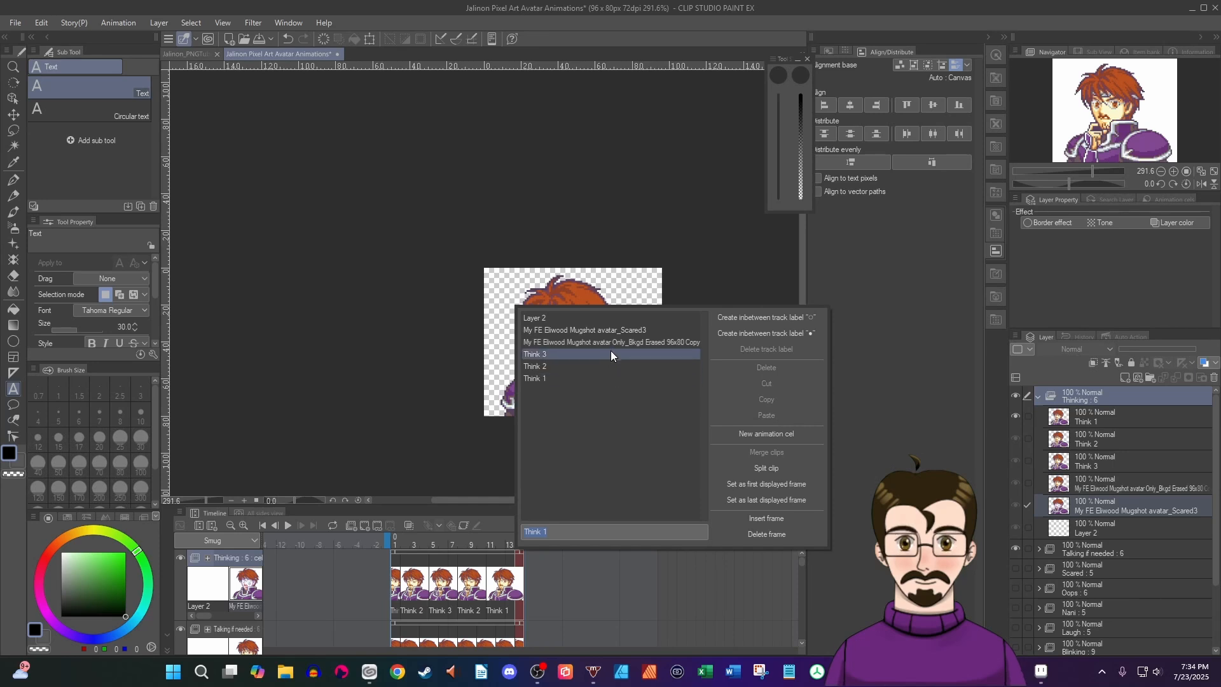
pyautogui.click(616, 329)
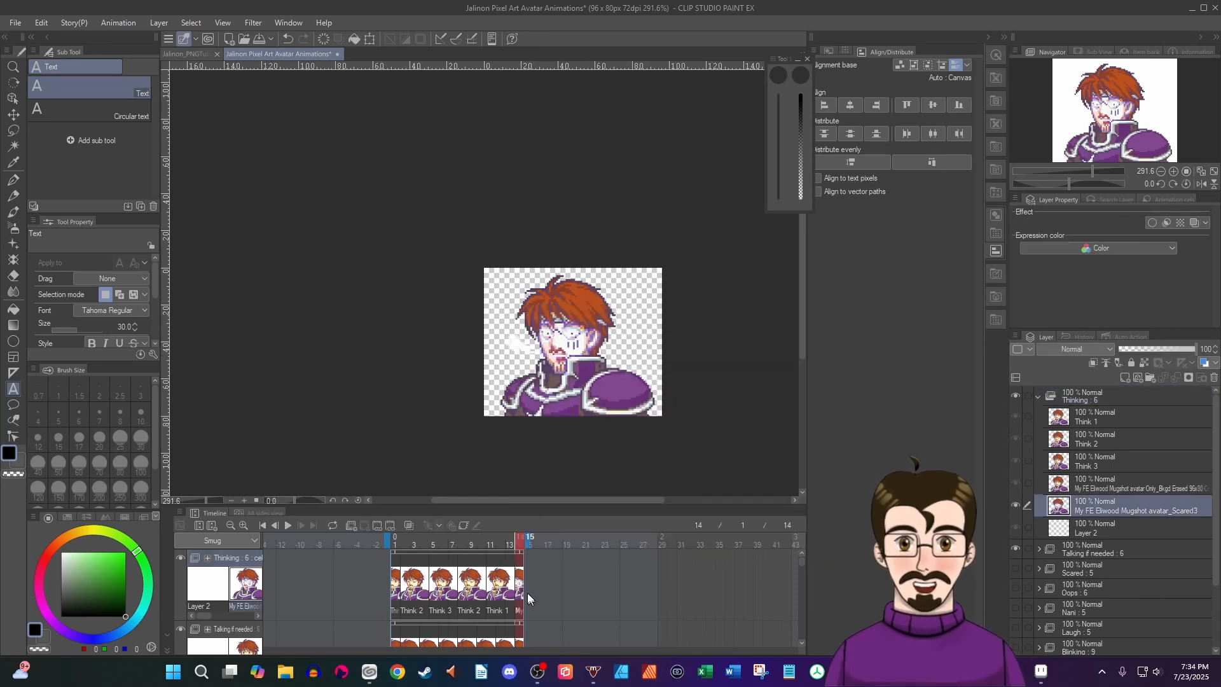
pyautogui.click(504, 548)
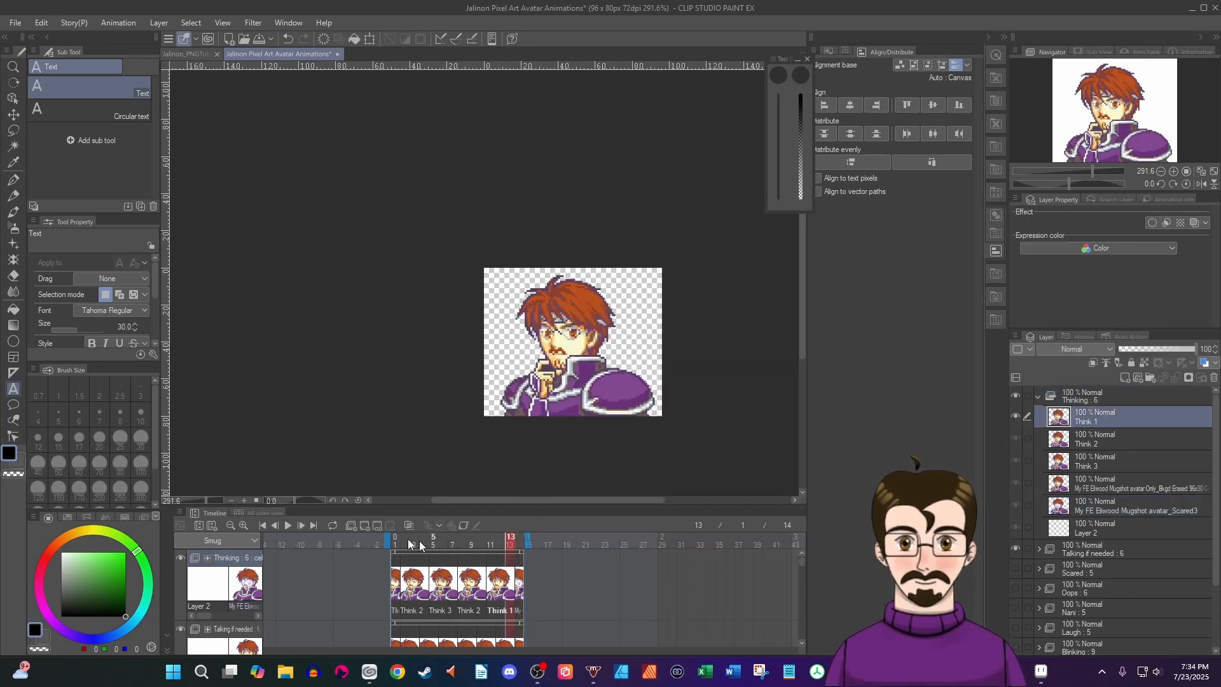
pyautogui.click(297, 525)
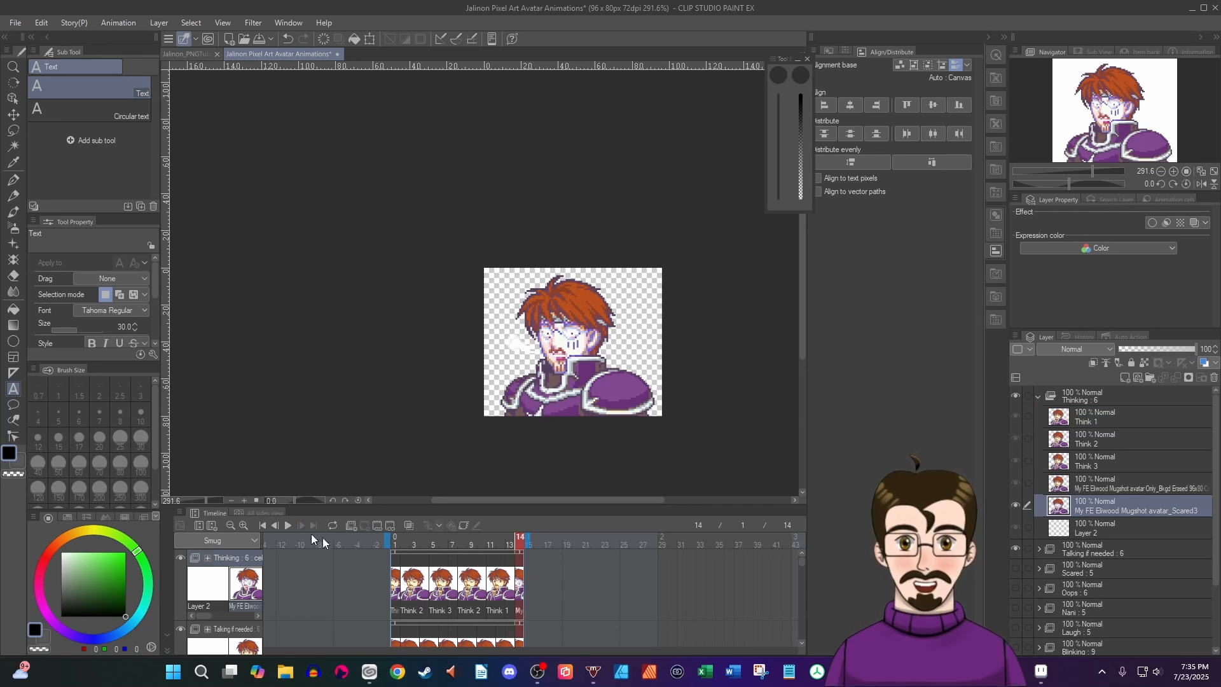
pyautogui.hotkey('ctrl', 'z')
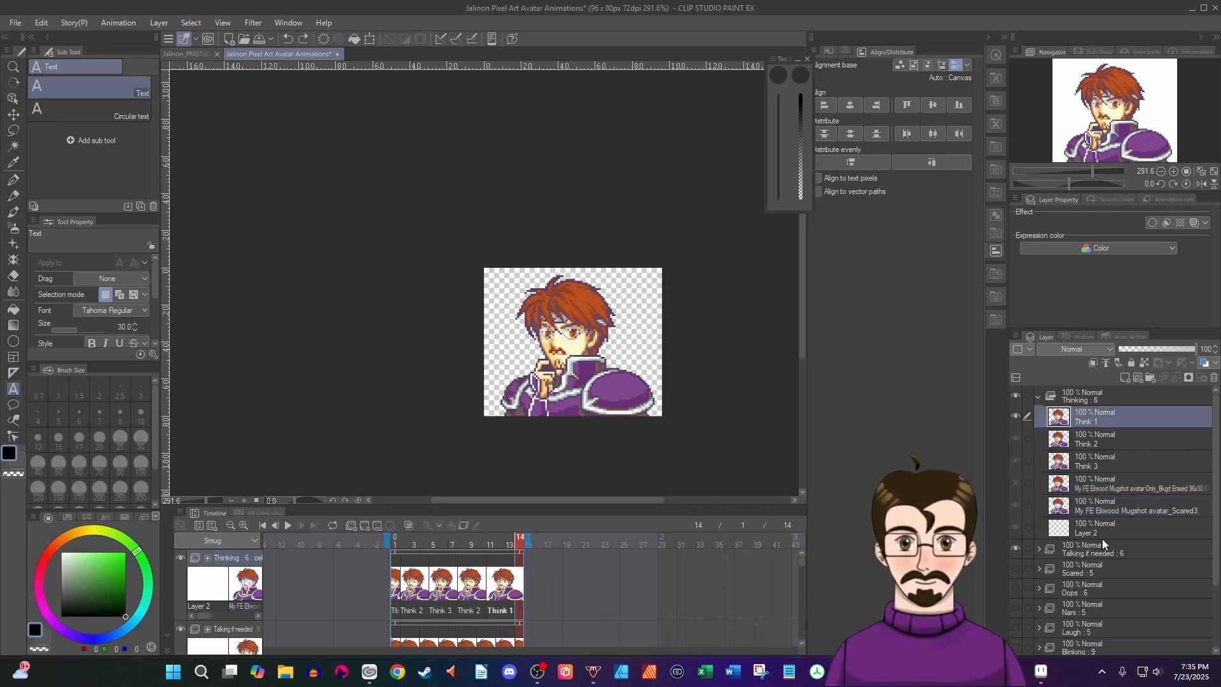
pyautogui.hotkey('ctrl', 'z')
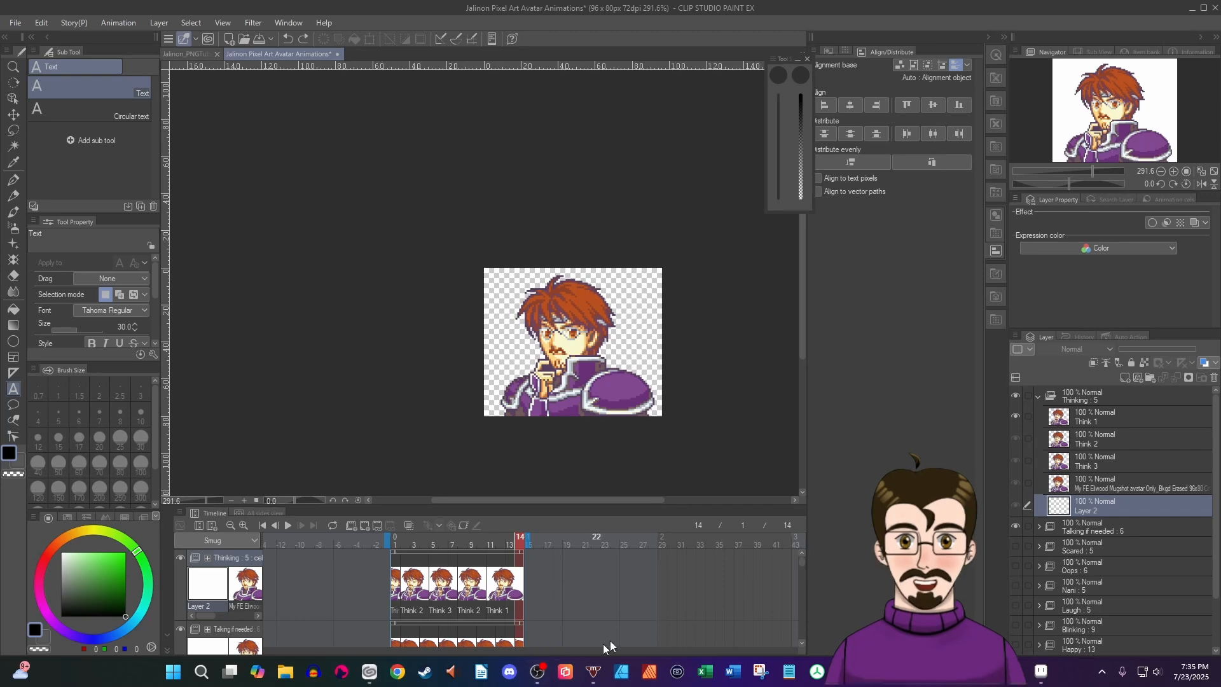
# Switch to veadotube mini and look through the cartoon avatar's states down to the Thinking state
pyautogui.click(592, 670)
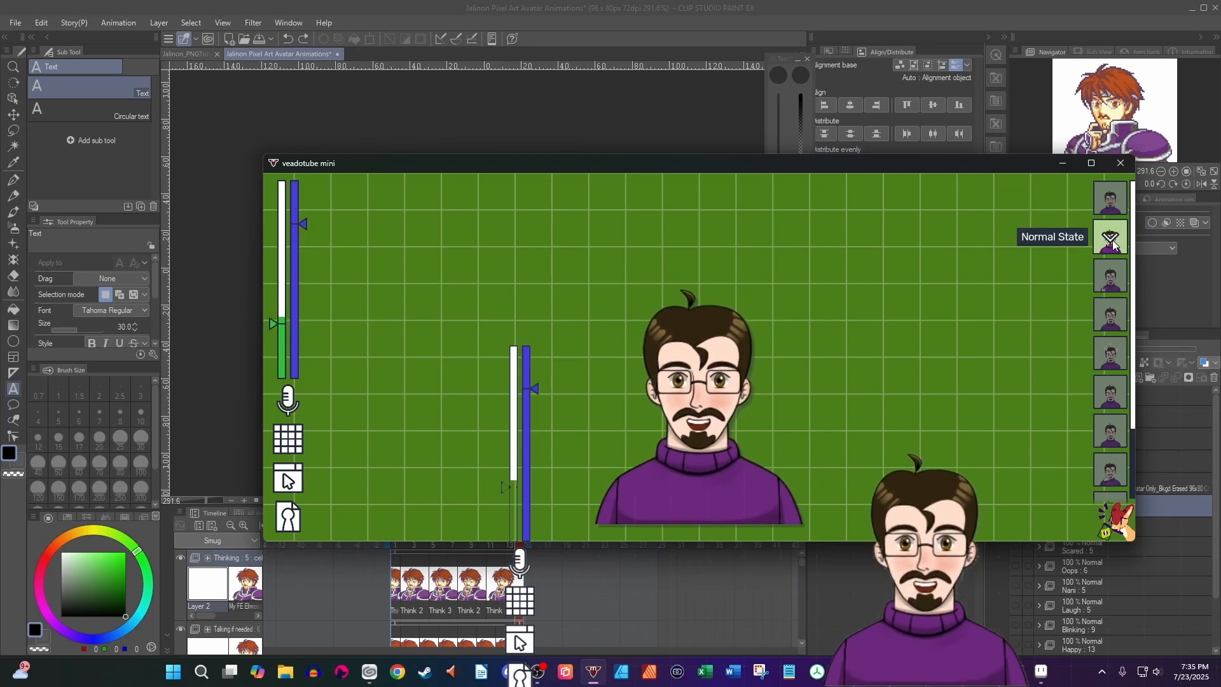
pyautogui.click(1111, 280)
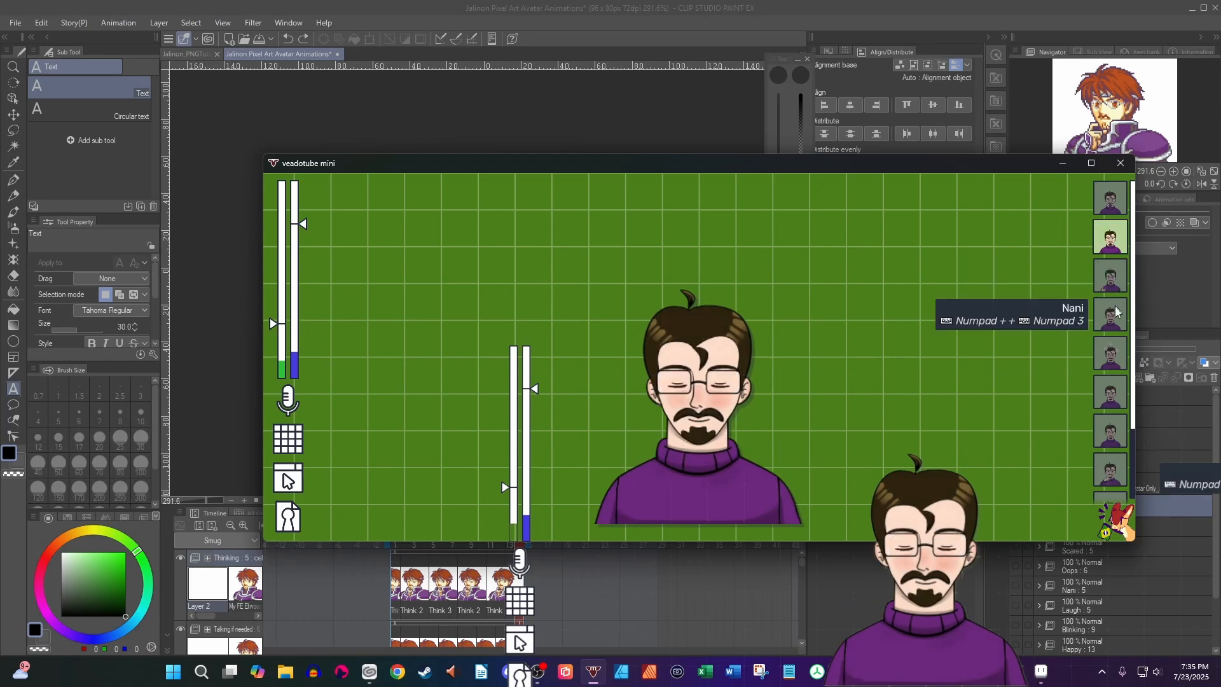
pyautogui.click(1115, 310)
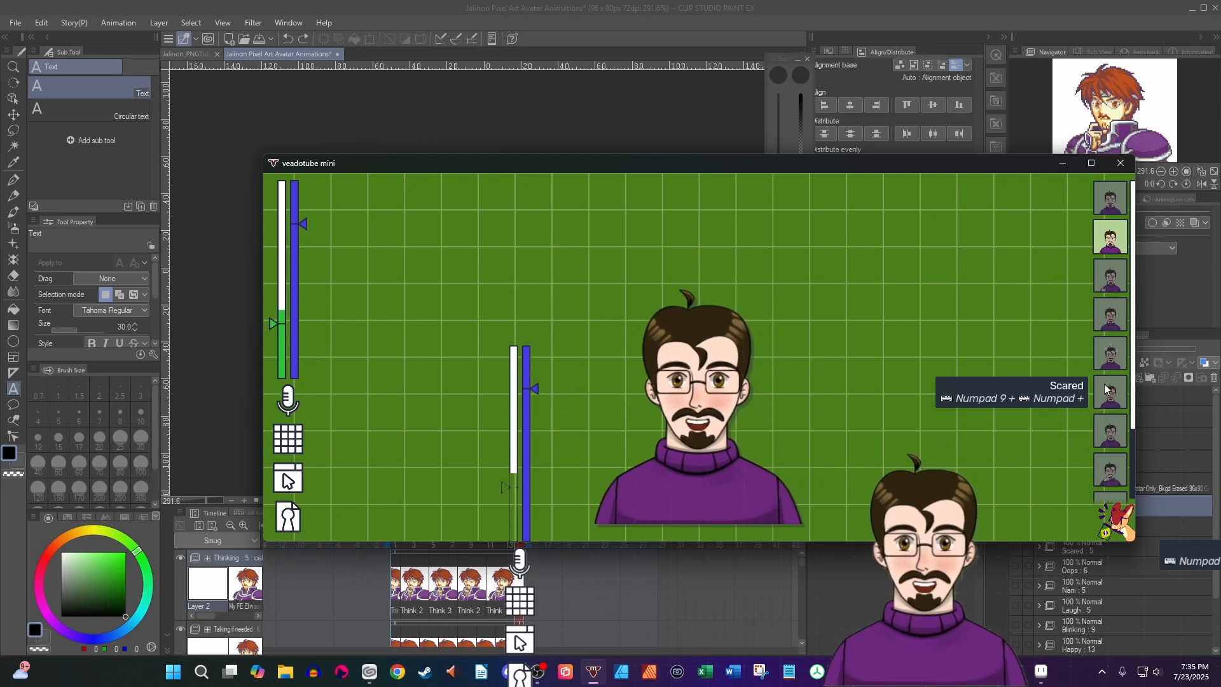
pyautogui.scroll(-1, 1105, 390)
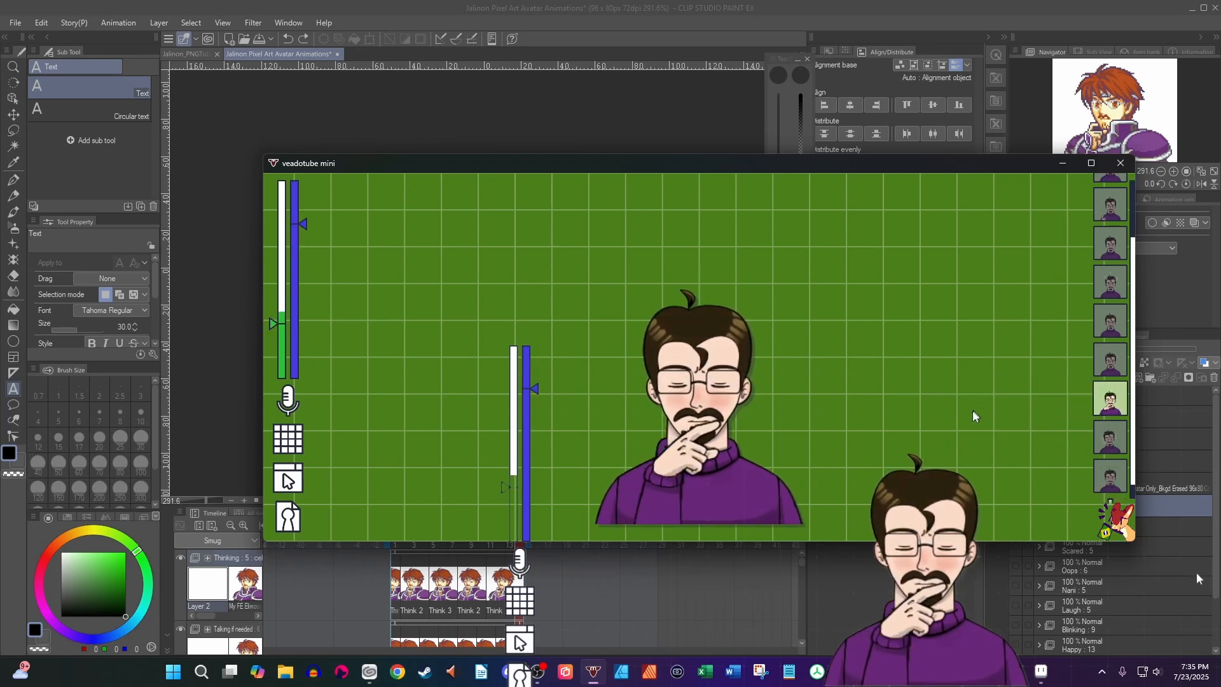
# Examine the Thinking state's properties, shortcuts and open-mouth image option without changing them
pyautogui.click(1110, 399)
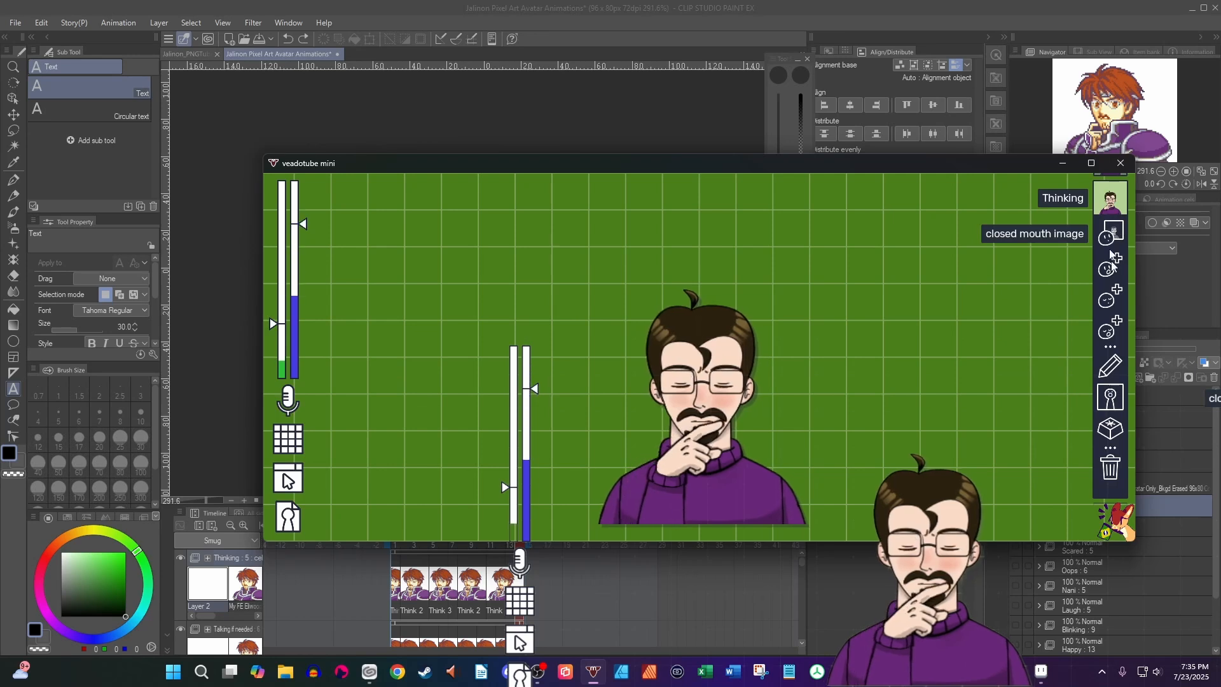
pyautogui.click(1107, 372)
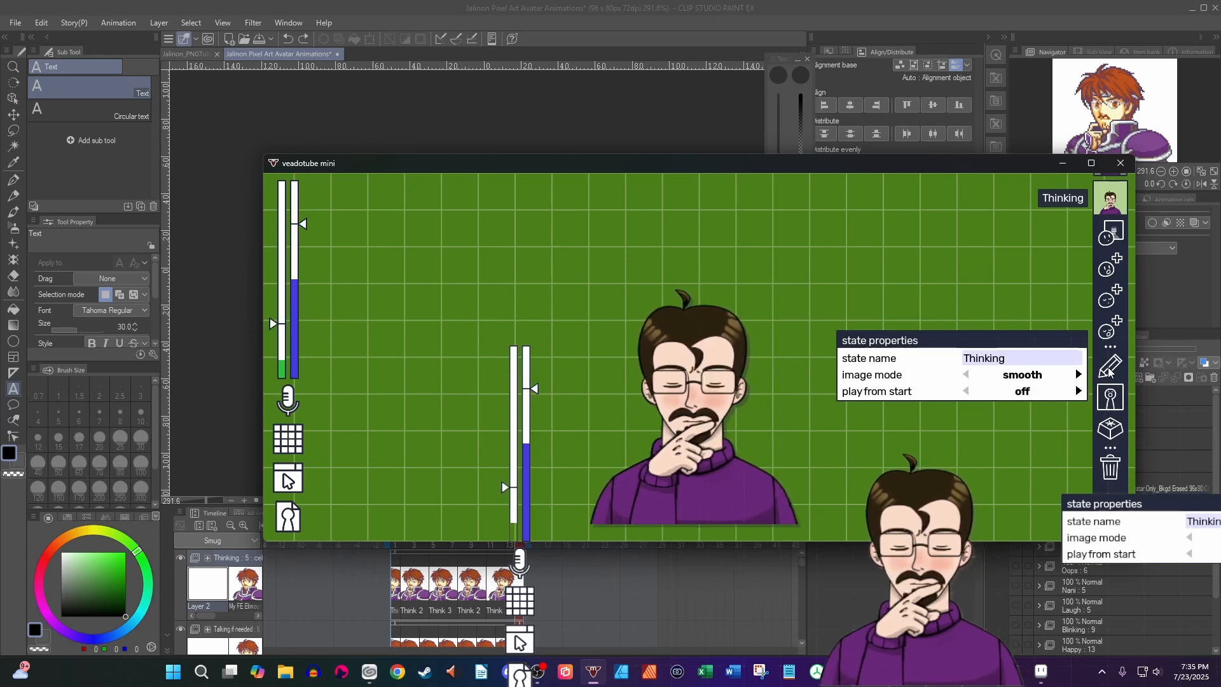
pyautogui.click(1109, 425)
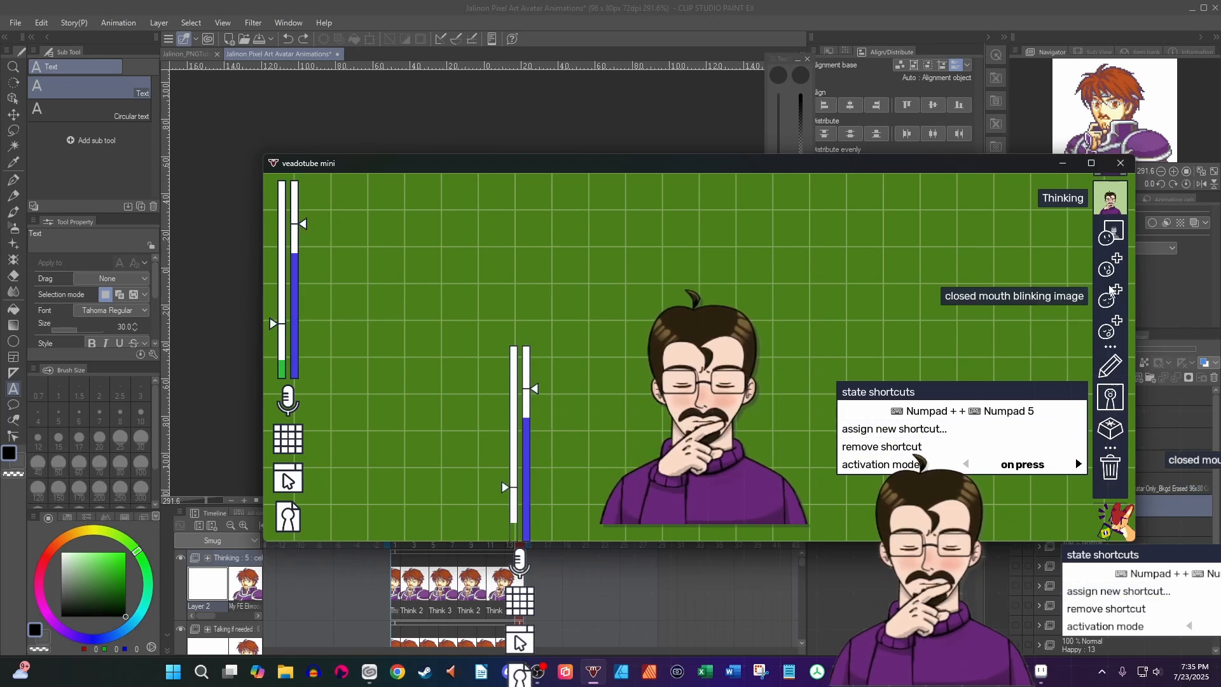
pyautogui.click(1114, 264)
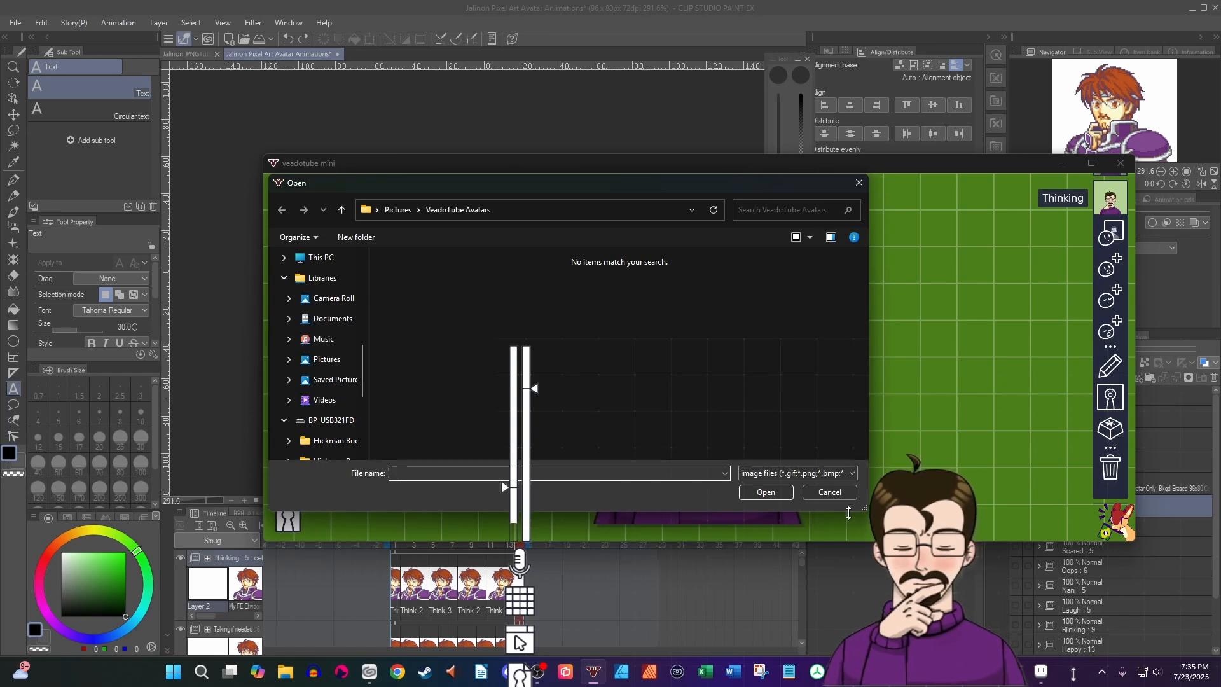
pyautogui.press('Escape')
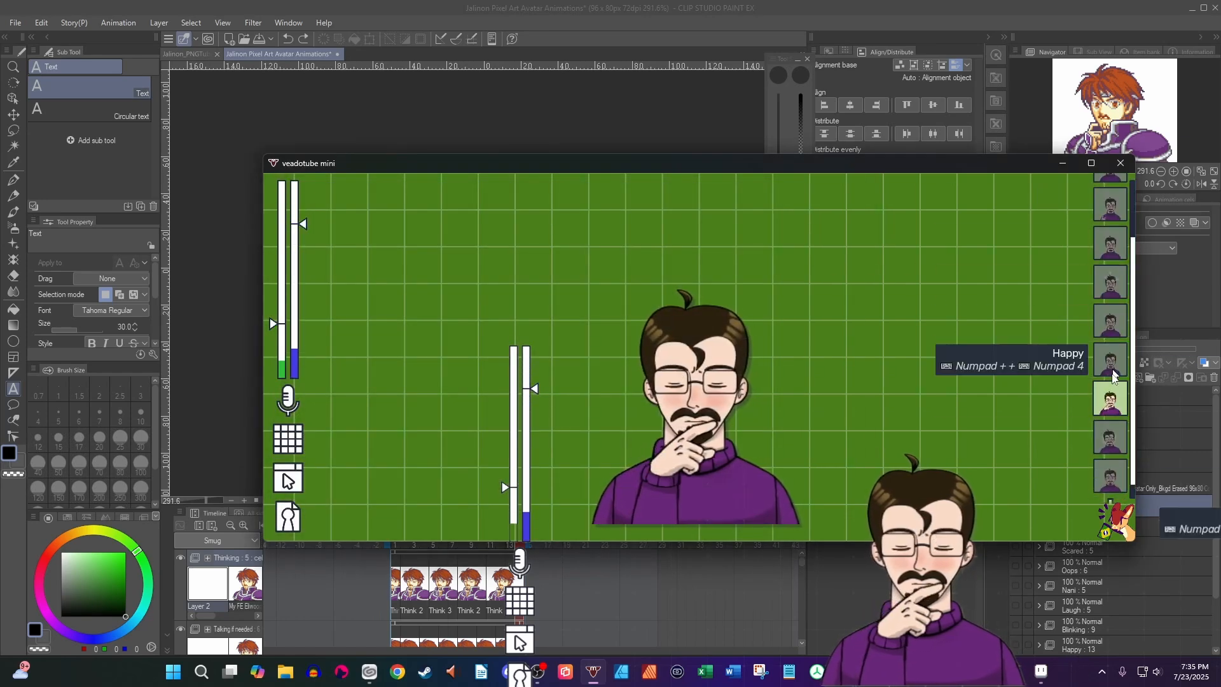
# Load the avatar file "Pixel FE style avatar.veado" from the VeadoTube Avatars folder
pyautogui.press('KP_1')
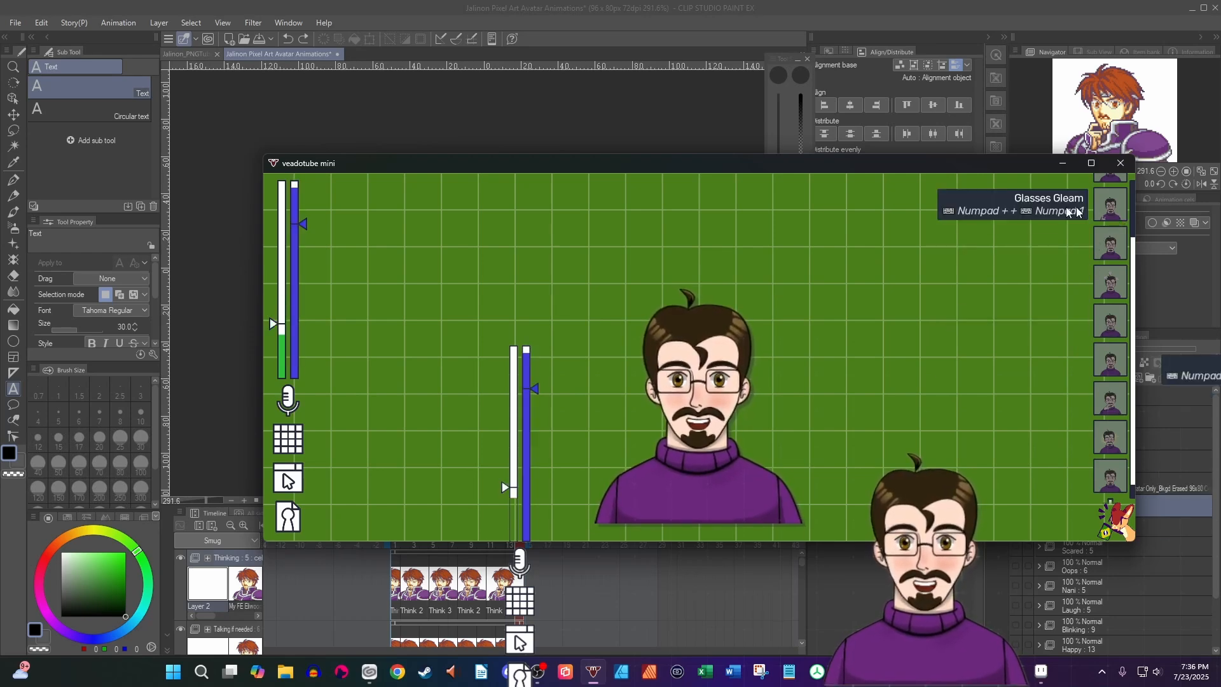
pyautogui.scroll(1, 1121, 205)
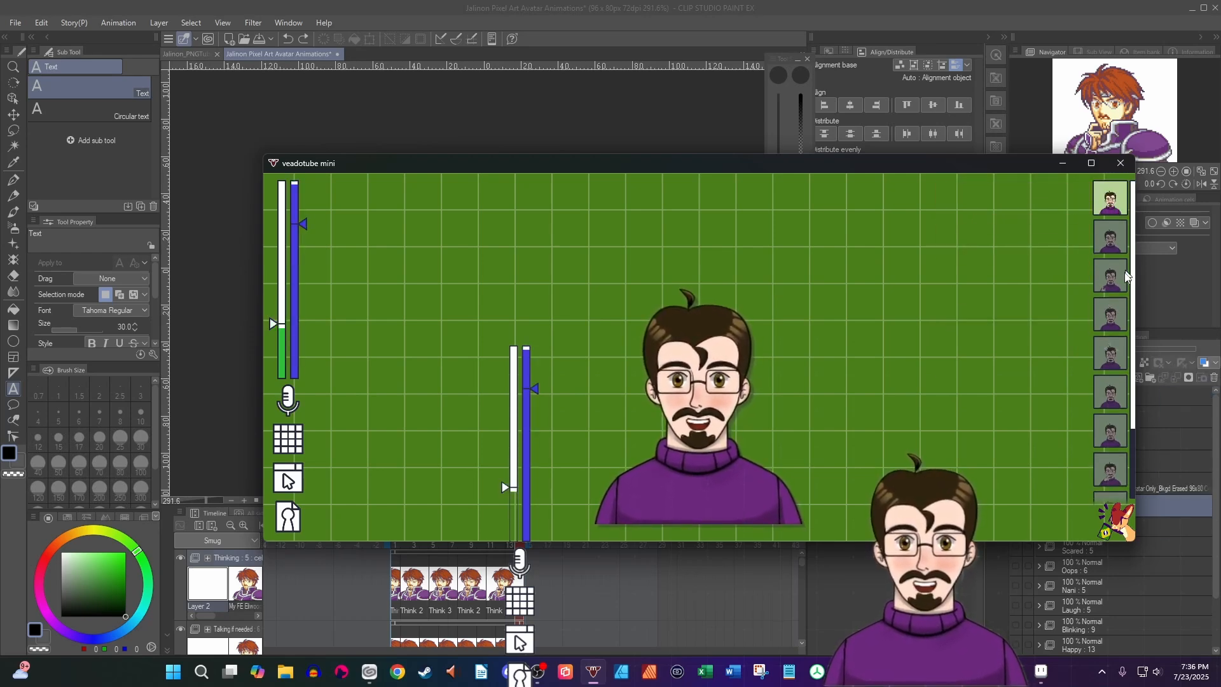
pyautogui.click(285, 482)
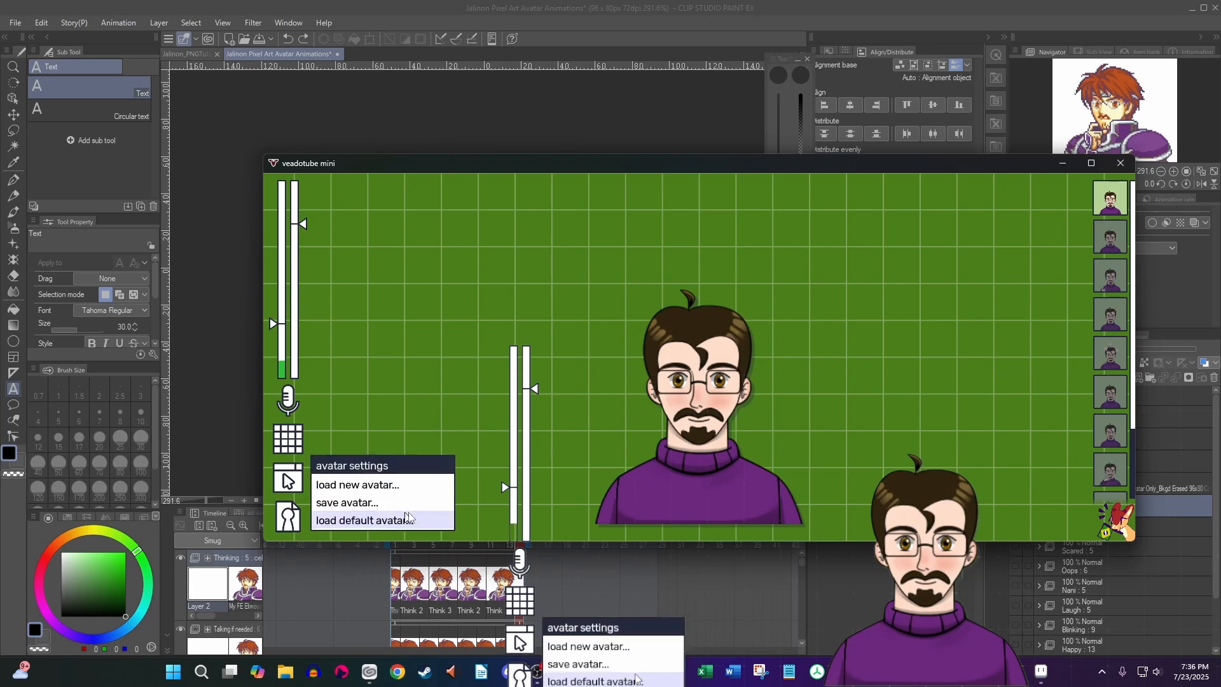
pyautogui.click(391, 491)
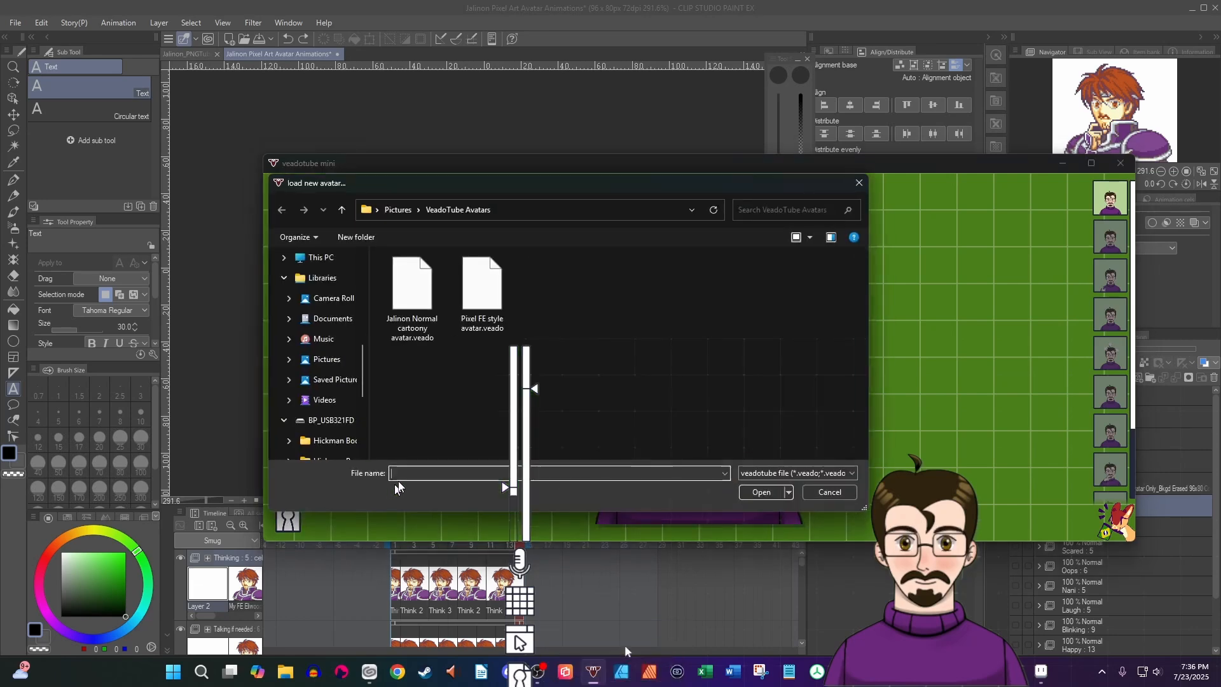
pyautogui.doubleClick(478, 300)
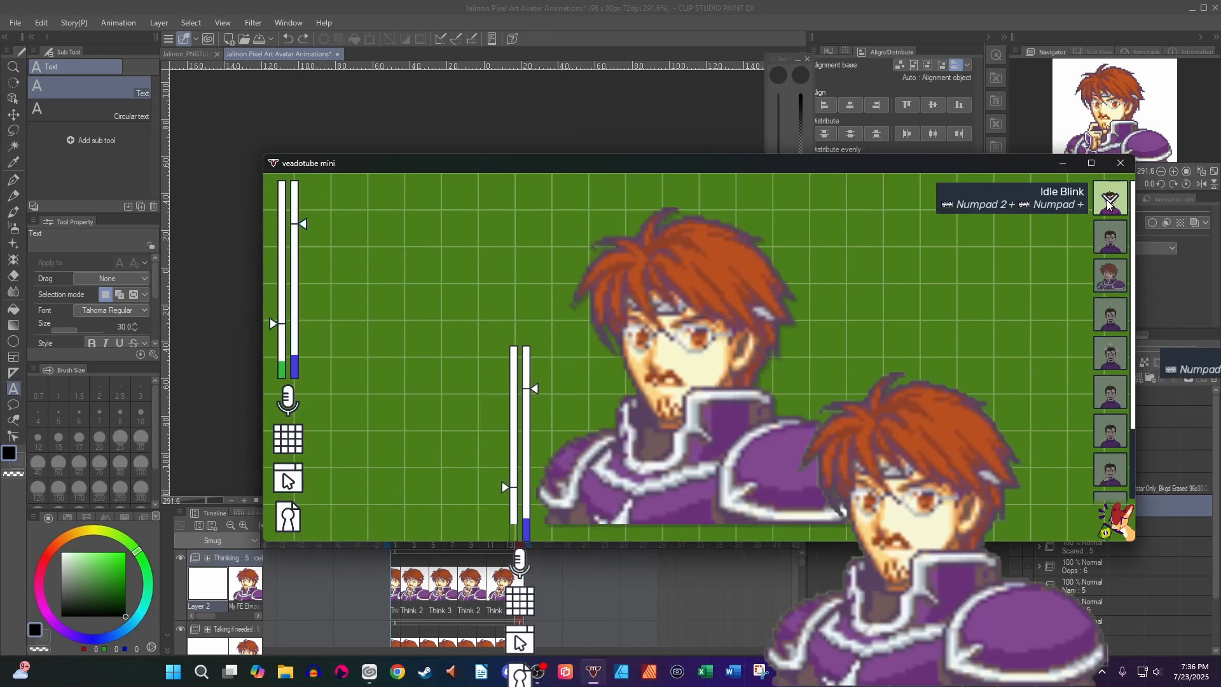
# Replace the Normal State's closed mouth image with "My FE Eliwood Mugshot avatar Only_Bkgd Erased 96x80.png"
pyautogui.click(1110, 247)
pyautogui.click(1110, 245)
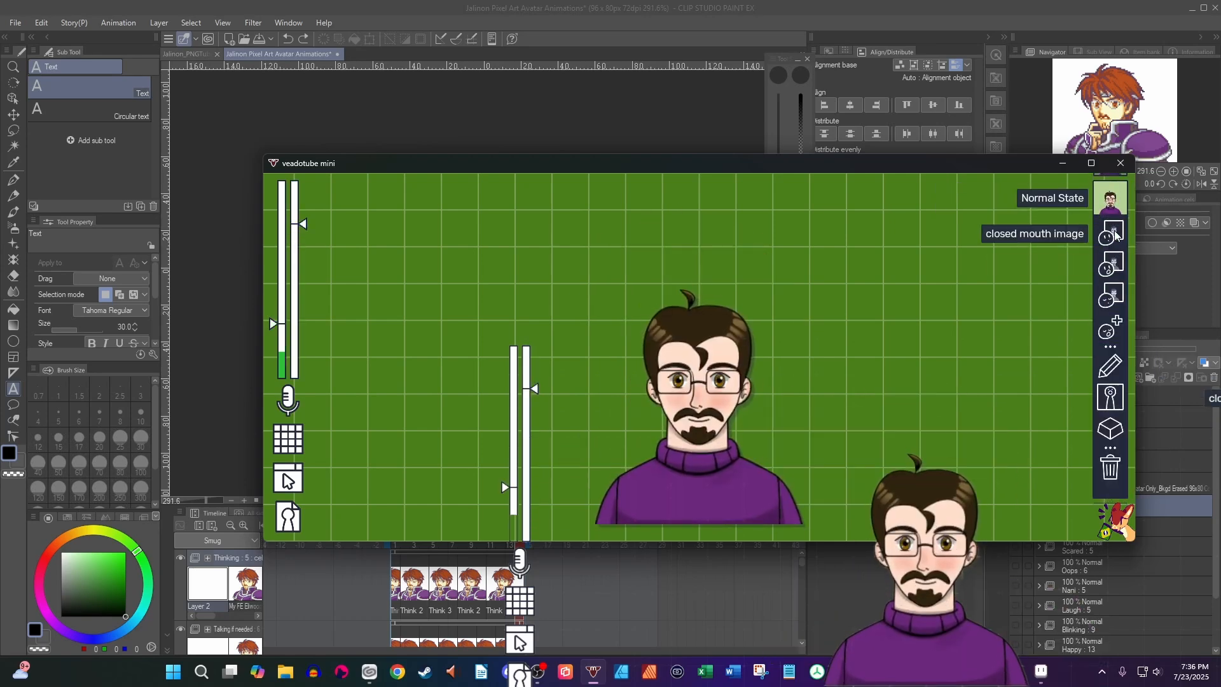
pyautogui.click(1115, 234)
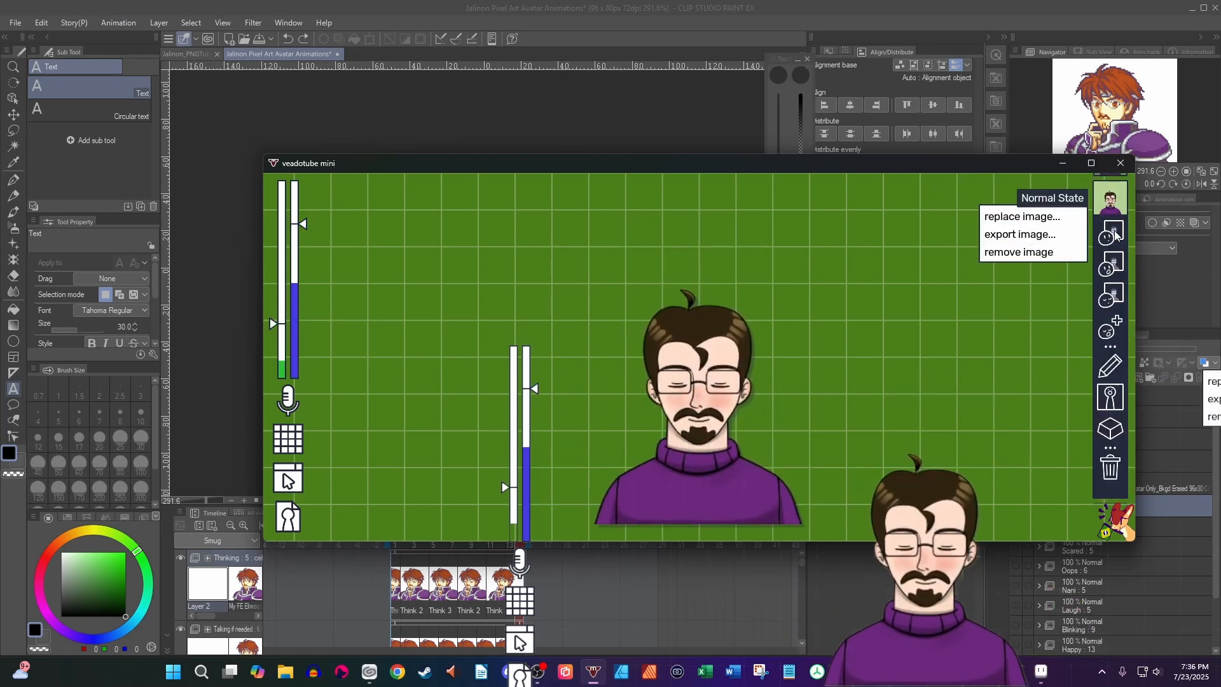
pyautogui.click(1050, 218)
pyautogui.click(398, 211)
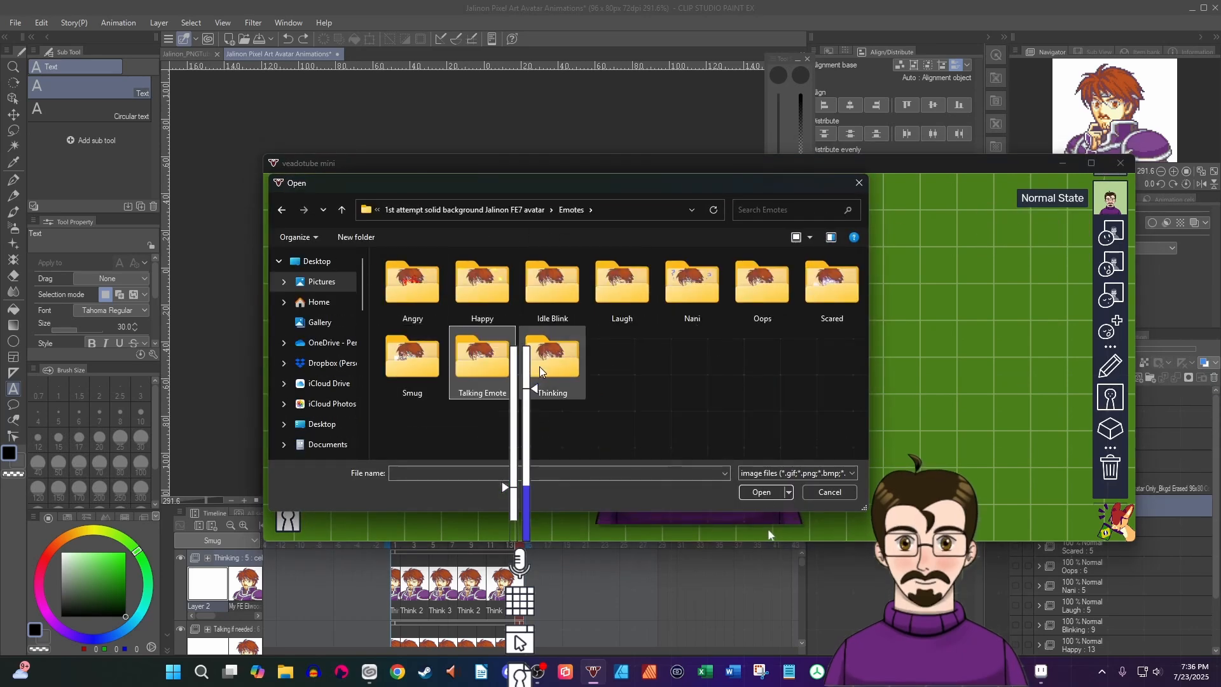
pyautogui.doubleClick(539, 371)
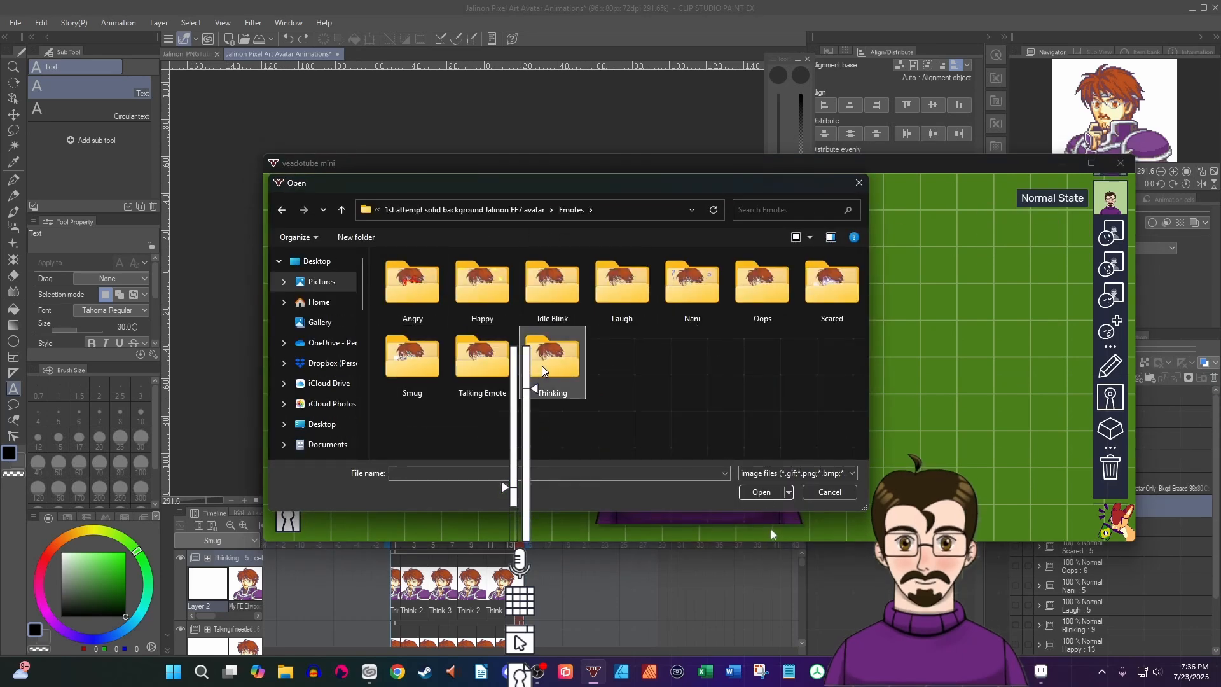
pyautogui.click(568, 211)
pyautogui.click(495, 215)
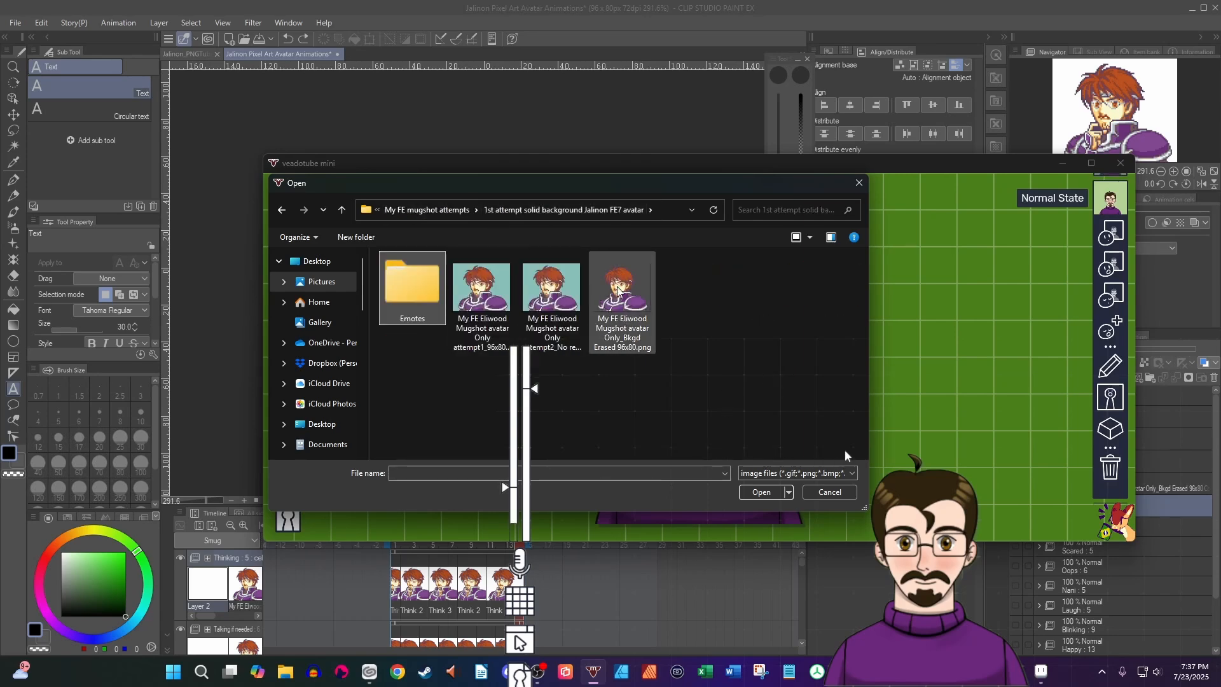
pyautogui.doubleClick(618, 304)
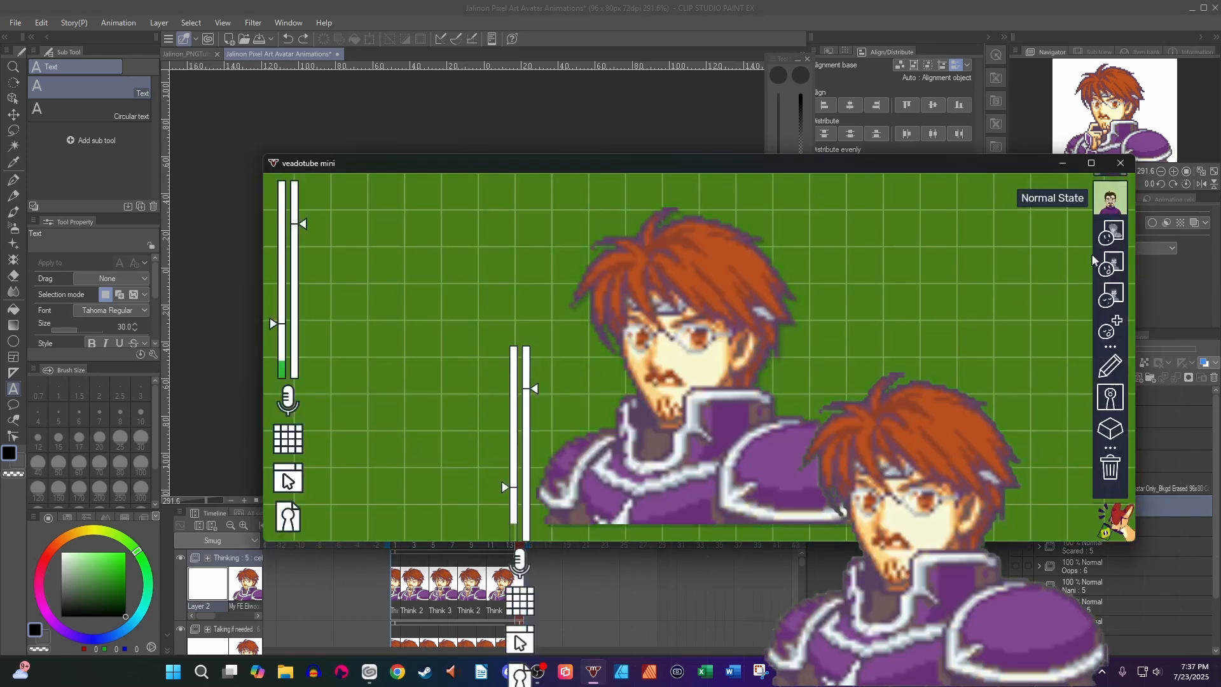
# Replace the Normal State's open mouth image with "My FE Eliwood Mugshot avatar_Speaking_Mouth_FullOpen.png" from the Talking Emote folder
pyautogui.click(1111, 262)
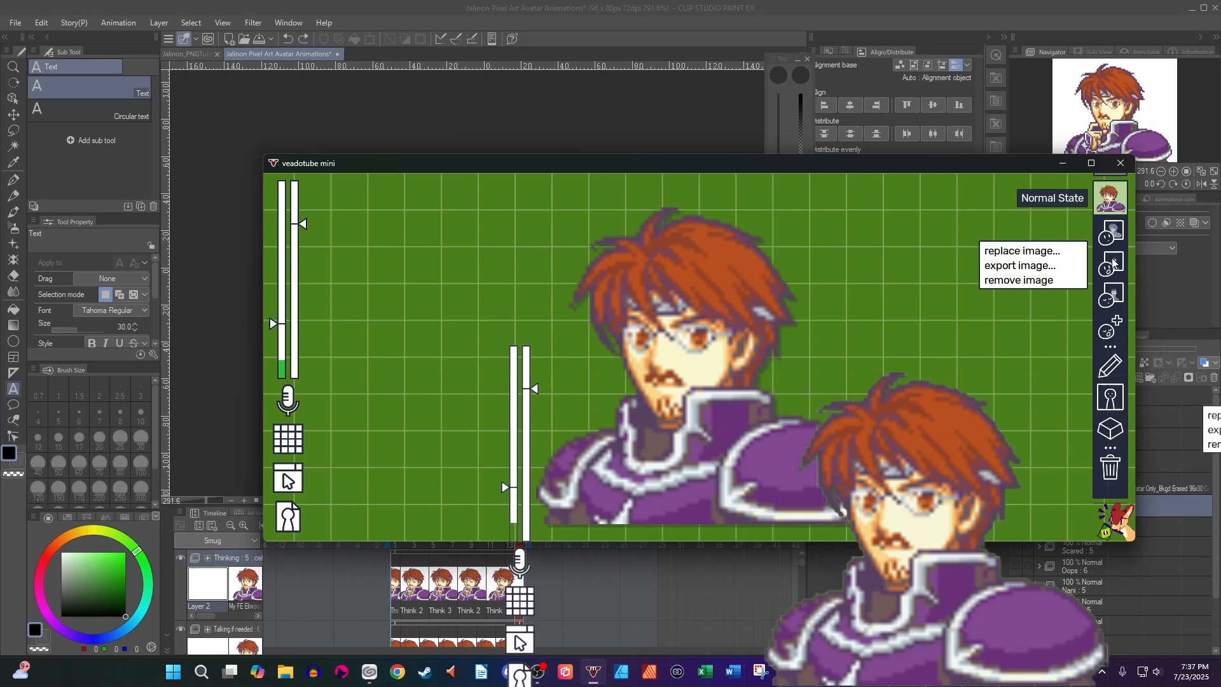
pyautogui.click(1055, 247)
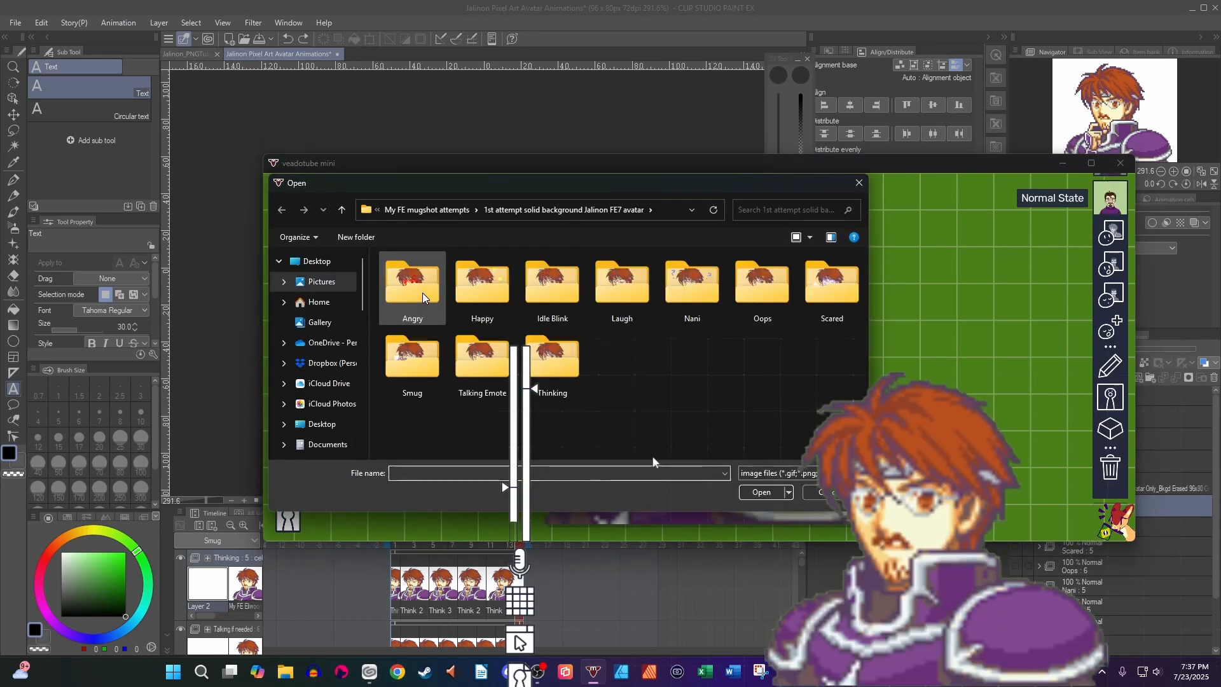
pyautogui.doubleClick(482, 359)
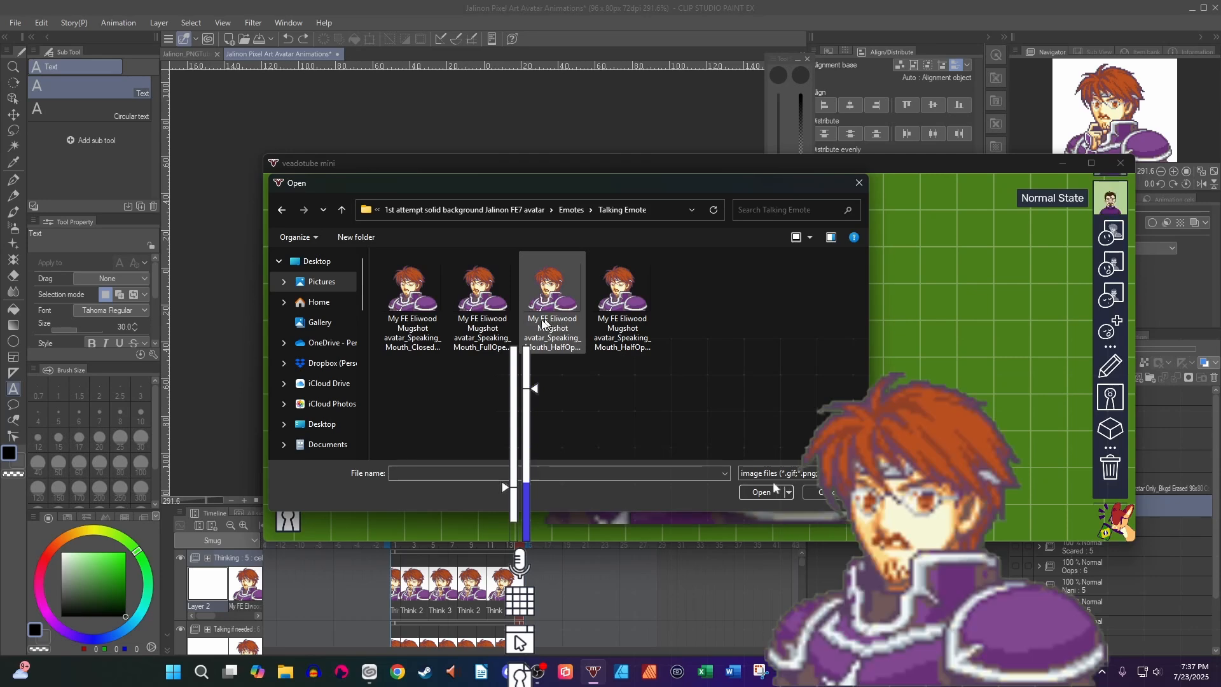
pyautogui.doubleClick(486, 321)
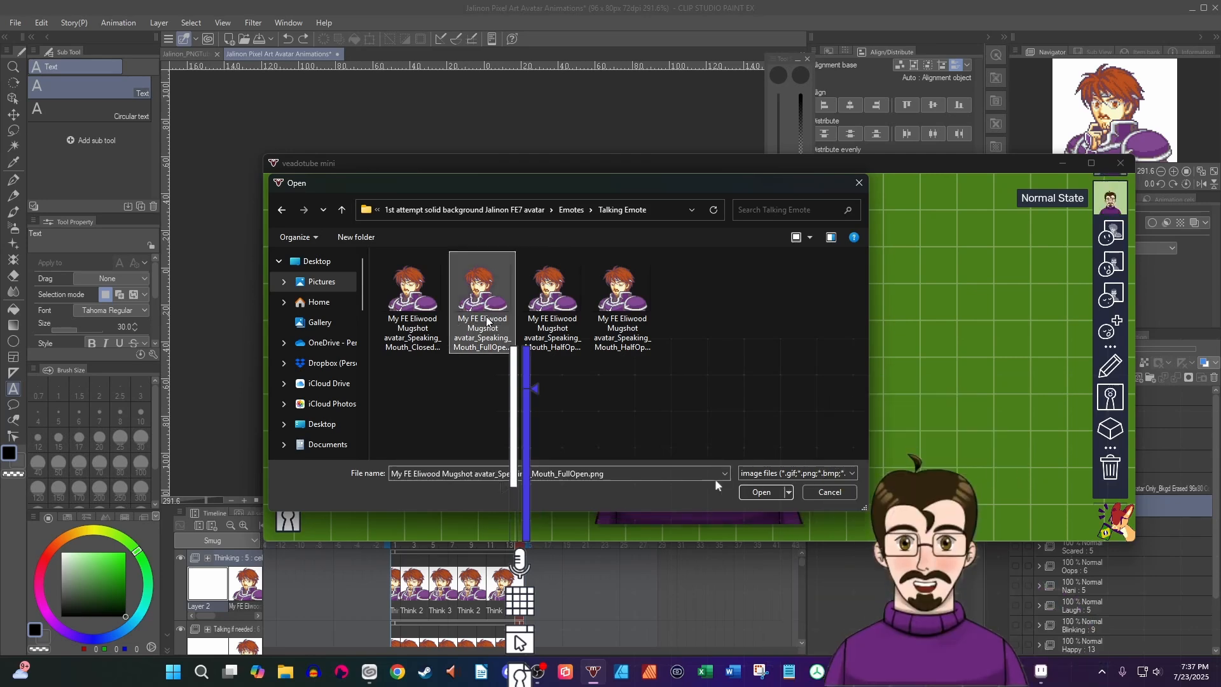
# Replace the Normal State's closed mouth blinking image with the last half-open mouth file in the Talking Emote folder
pyautogui.click(1113, 301)
pyautogui.click(982, 283)
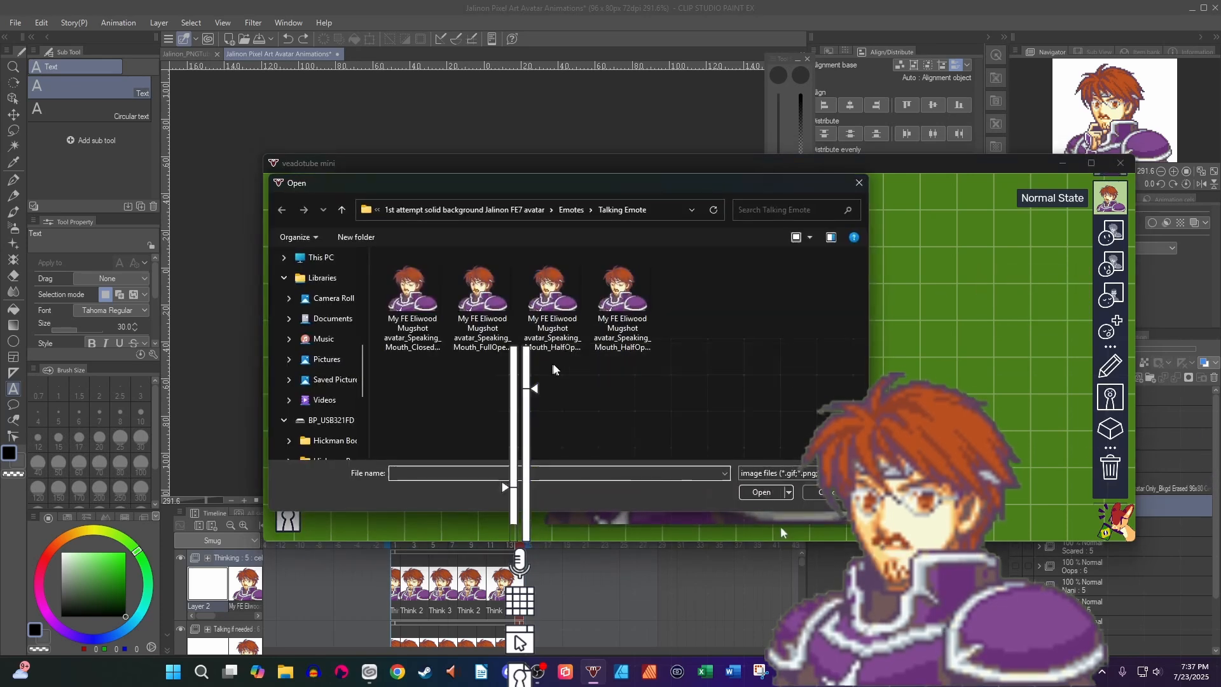
pyautogui.doubleClick(625, 322)
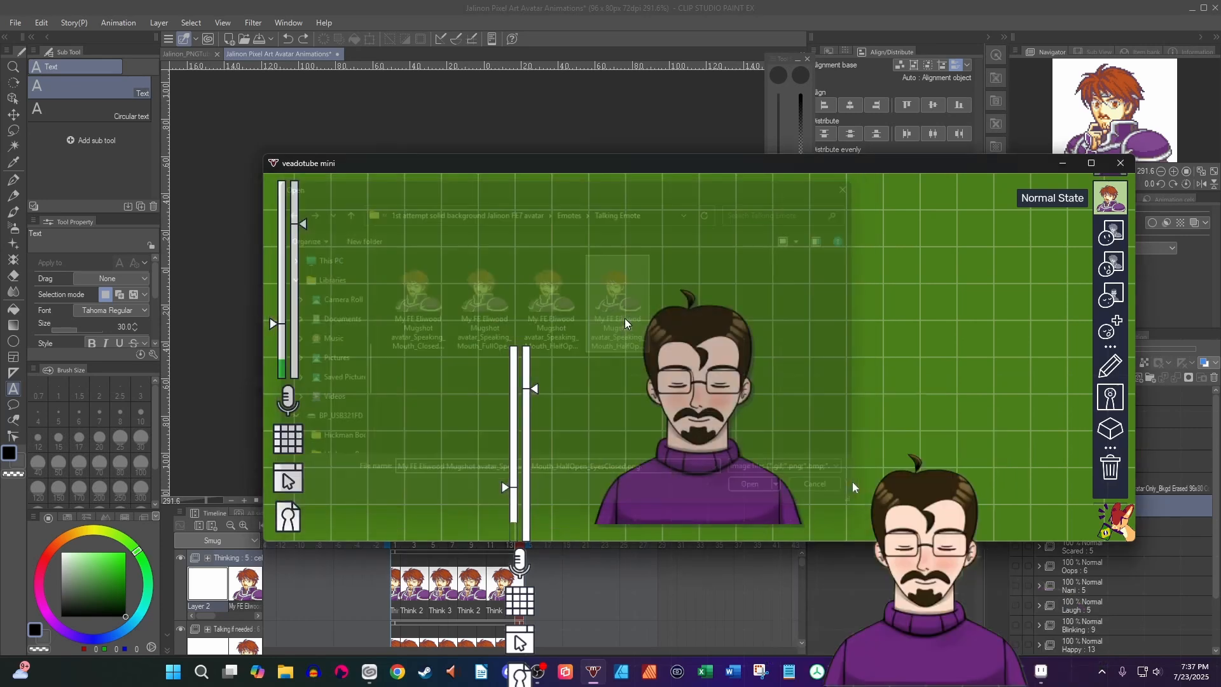
# Add a half-open mouth export as the Normal State's open mouth blinking image and replace its closed mouth blinking image with the Speaking_Mouth_Closed export
pyautogui.click(1114, 331)
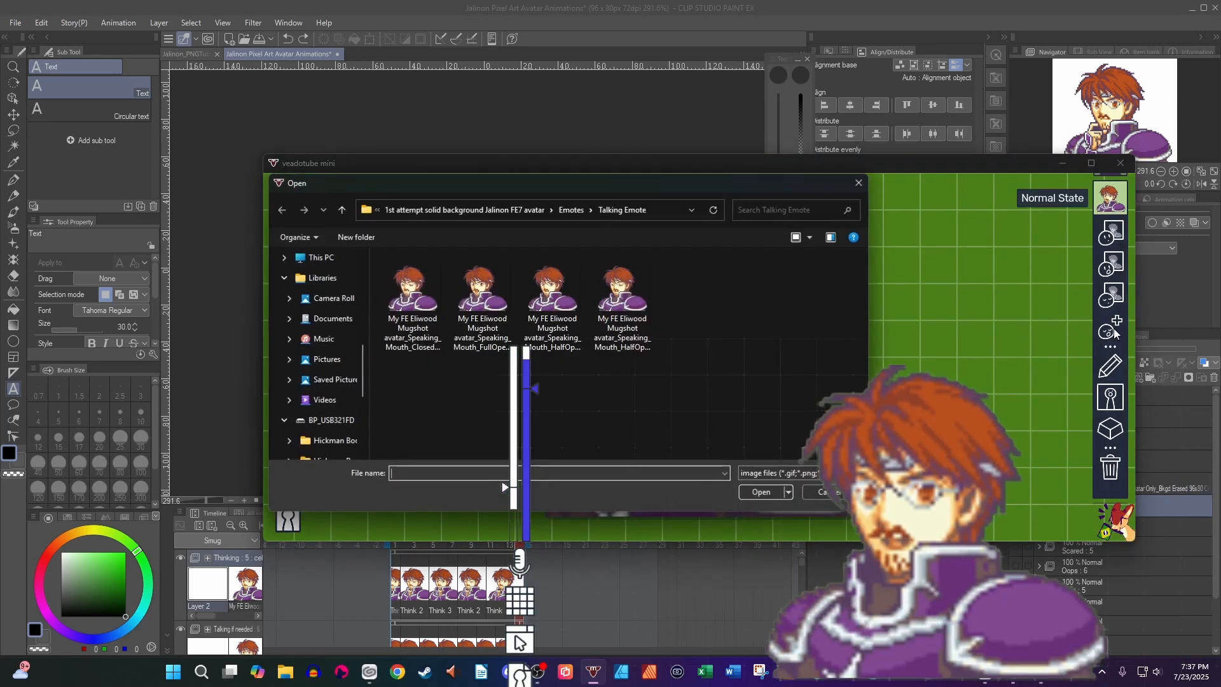
pyautogui.doubleClick(564, 314)
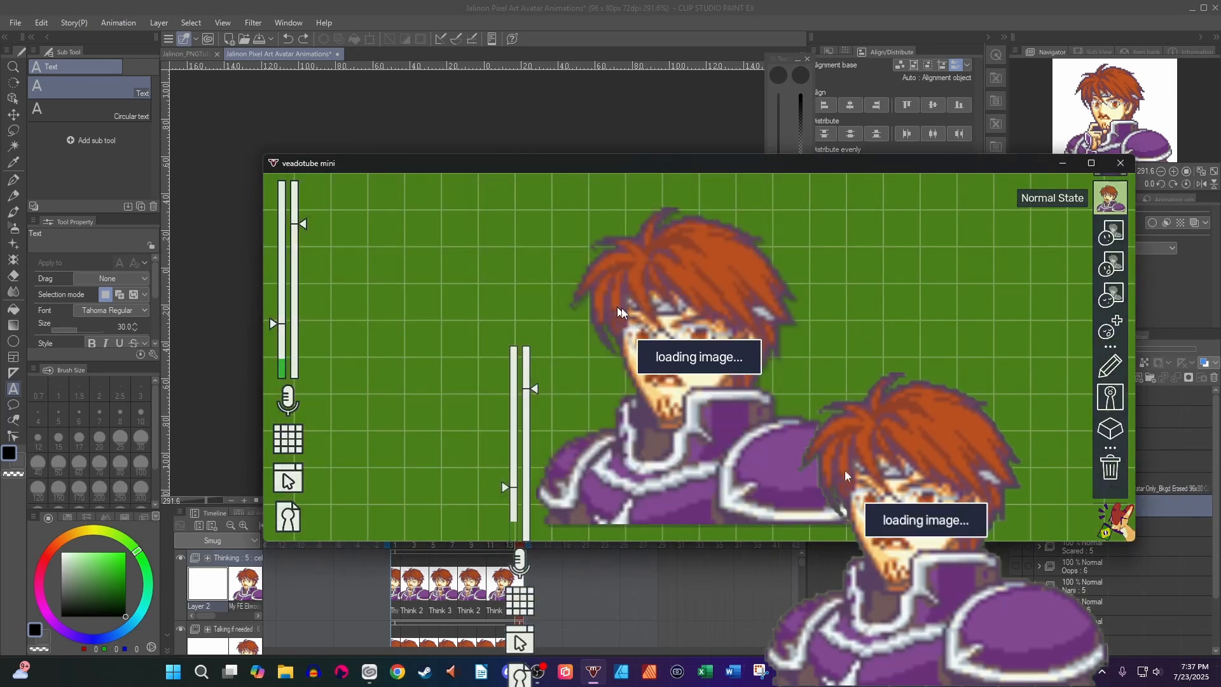
pyautogui.click(1116, 296)
pyautogui.click(1020, 276)
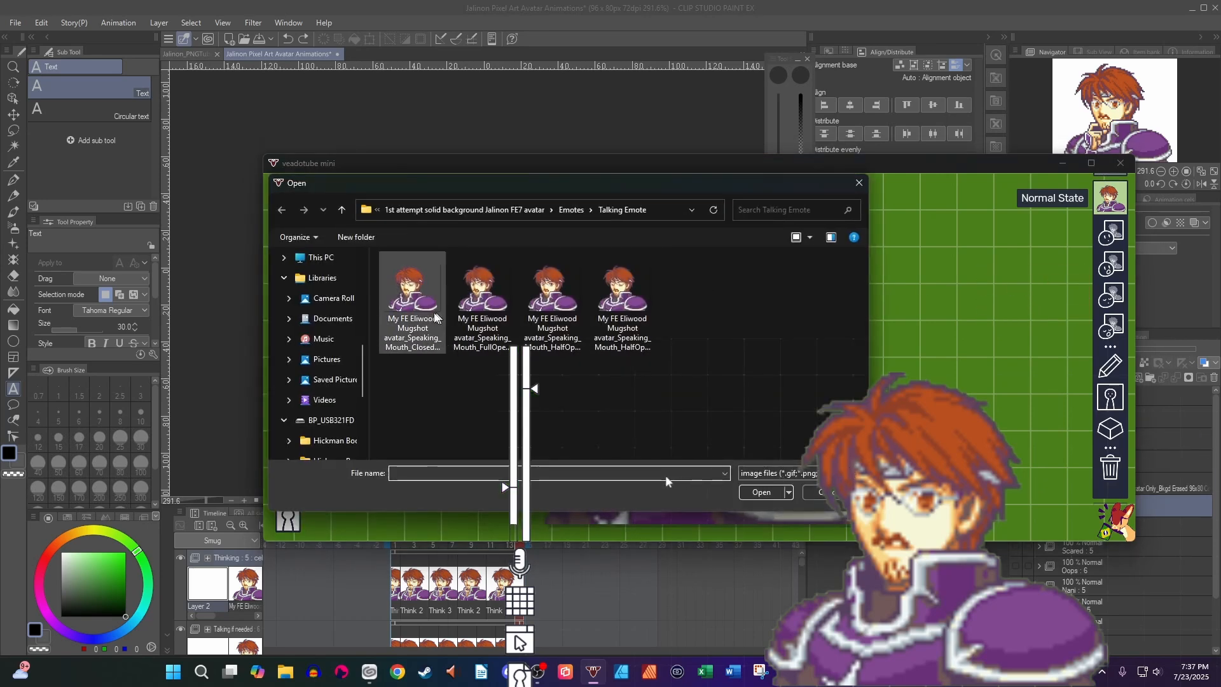
pyautogui.doubleClick(421, 317)
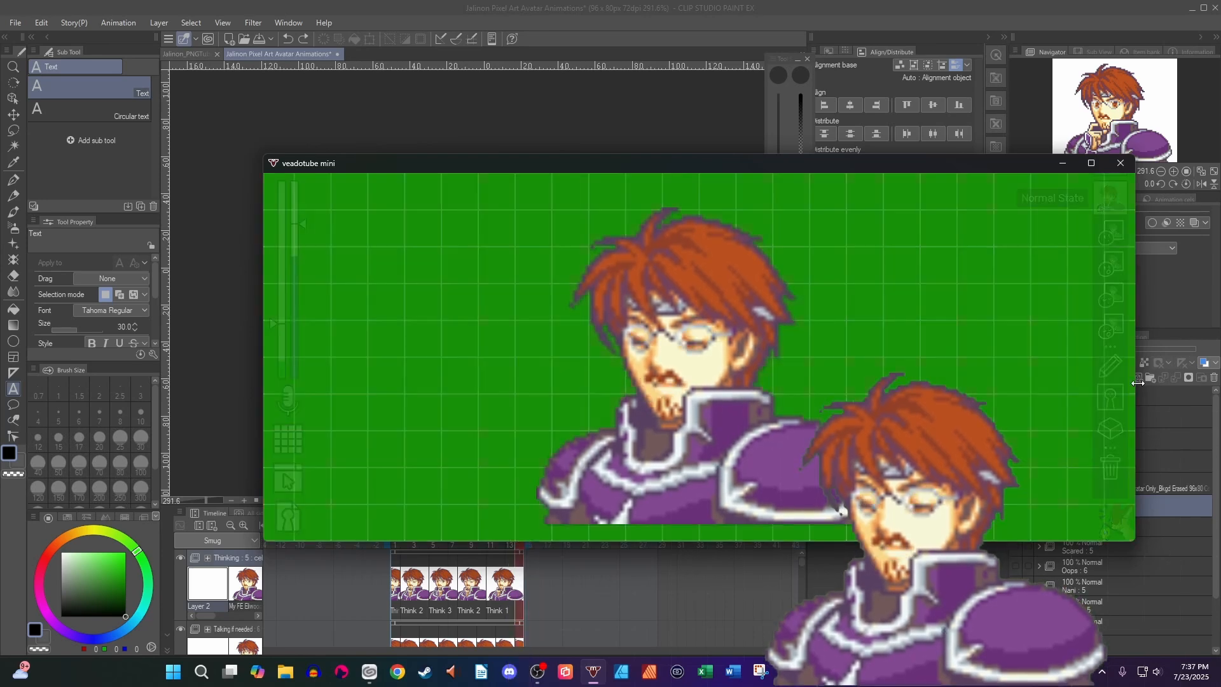
# Review the Normal State's properties and its open and closed mouth effects without changing them
pyautogui.click(1119, 370)
pyautogui.click(973, 350)
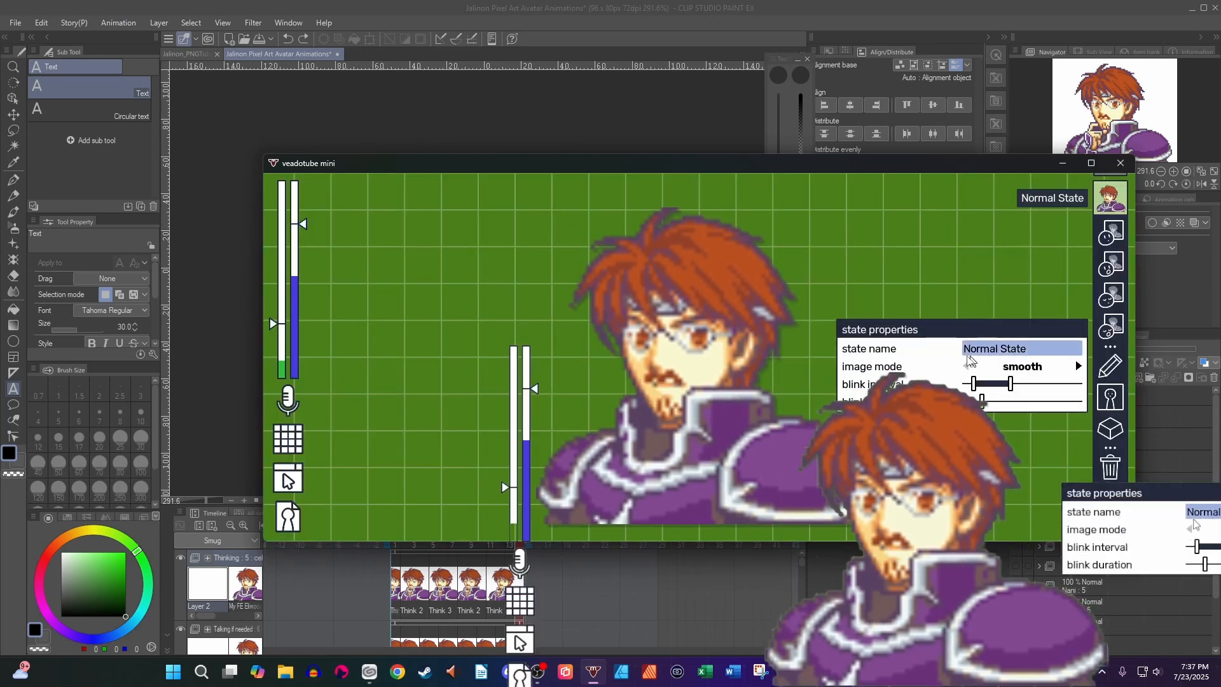
pyautogui.moveTo(992, 391)
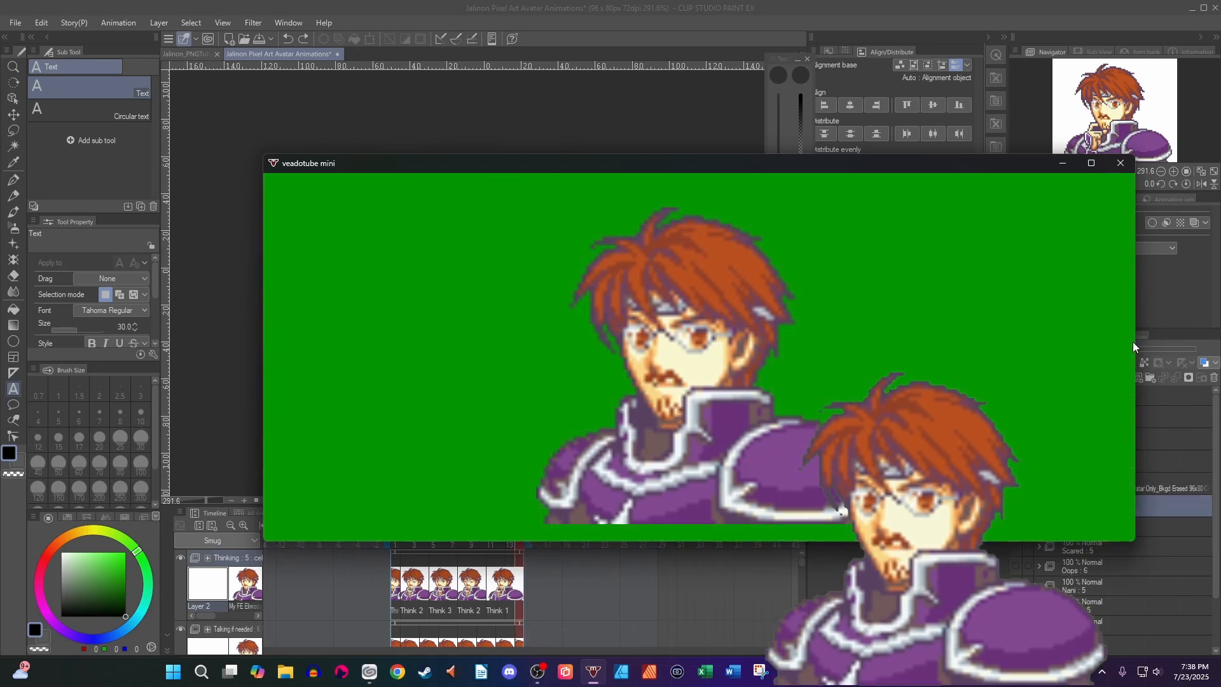
pyautogui.click(1110, 394)
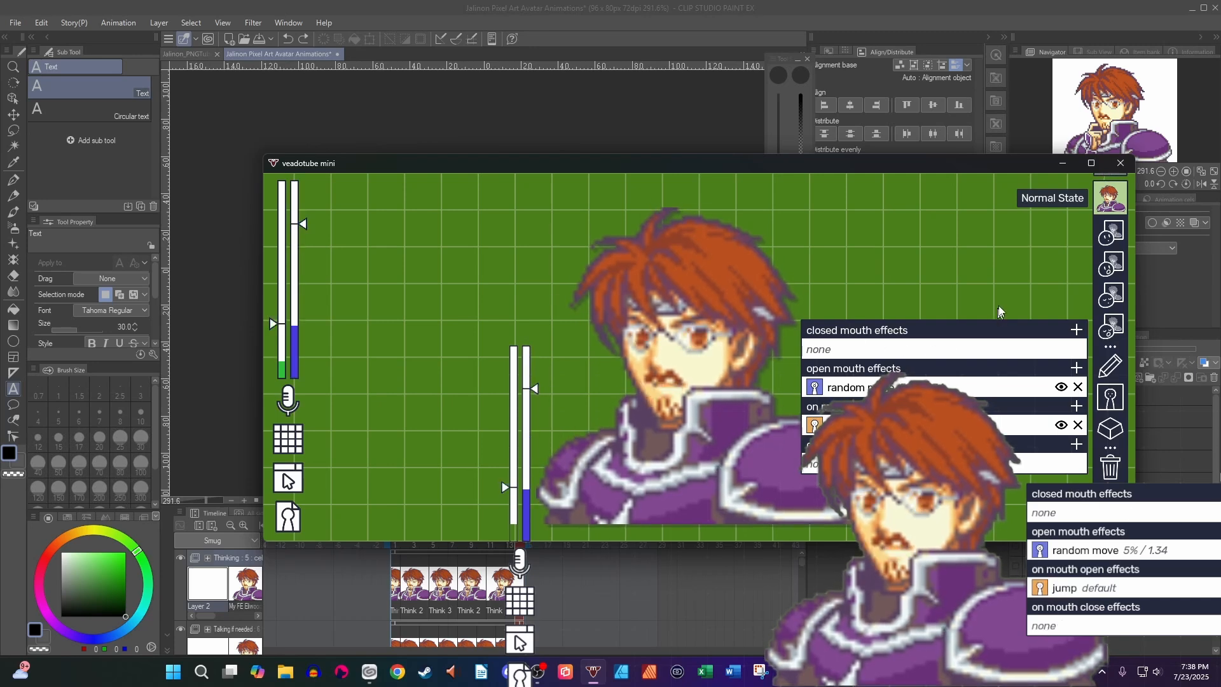
pyautogui.click(1030, 275)
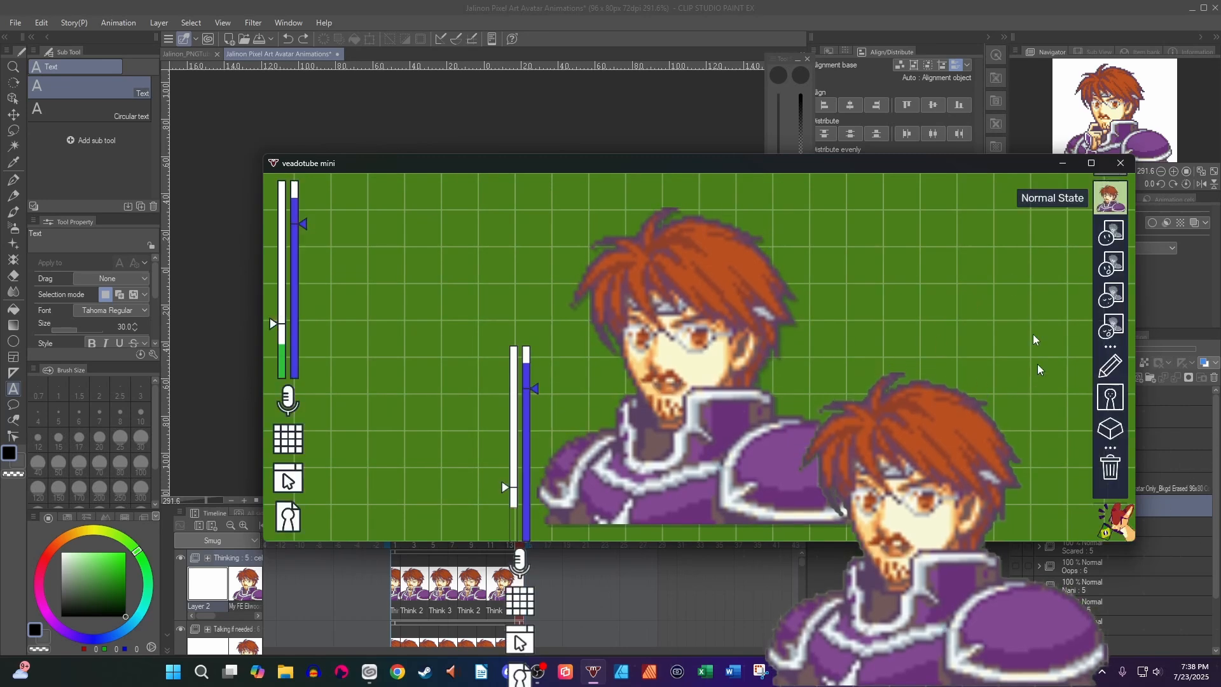
# Replace the Idle Blink state's closed mouth image with "My FE Eliwood Mugshot avatar Only_Bkgd Erased 96x80.png"
pyautogui.click(1102, 204)
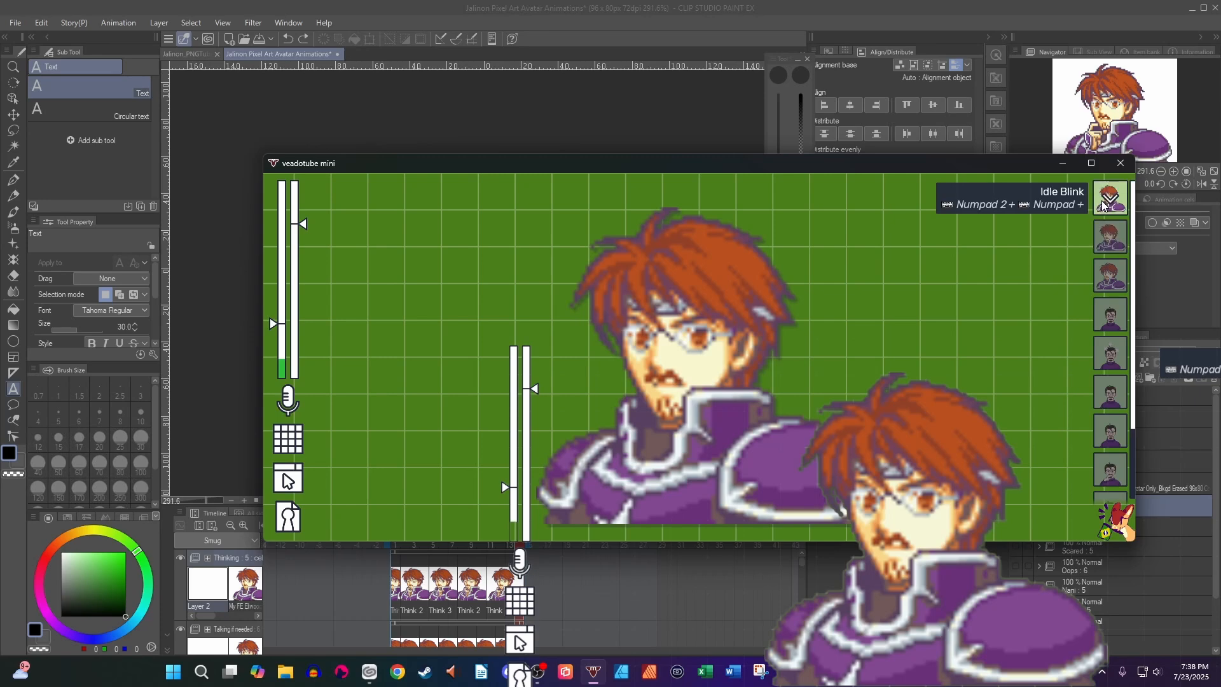
pyautogui.click(1103, 201)
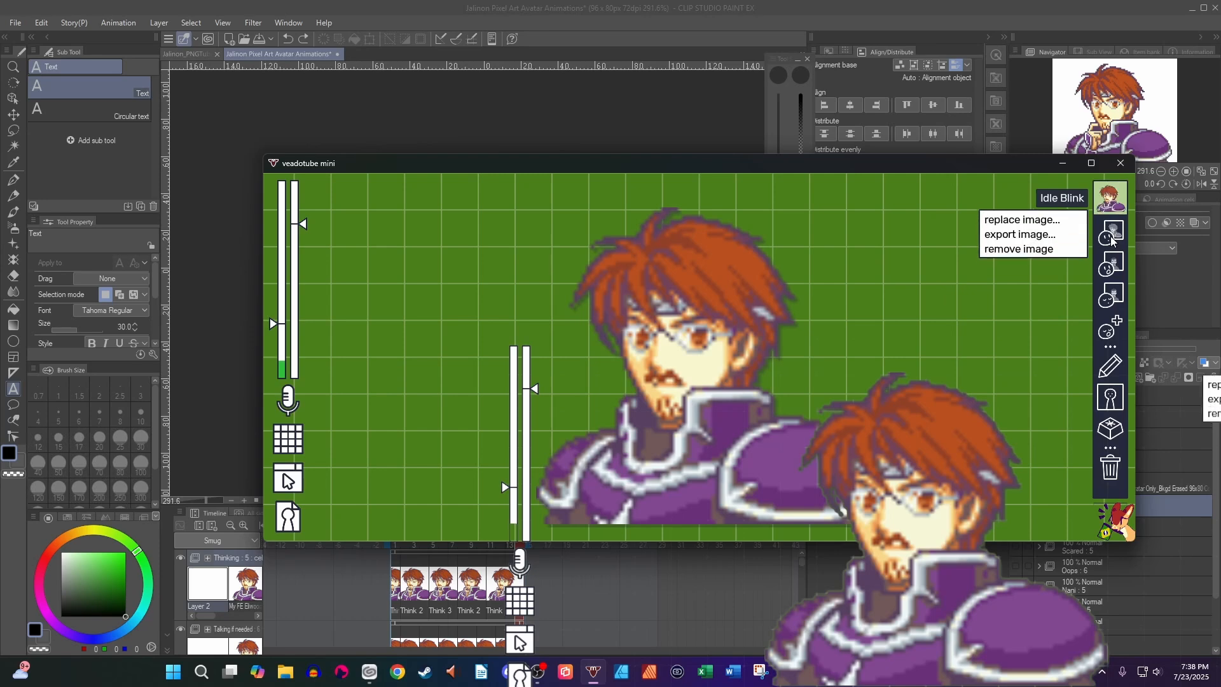
pyautogui.click(1048, 217)
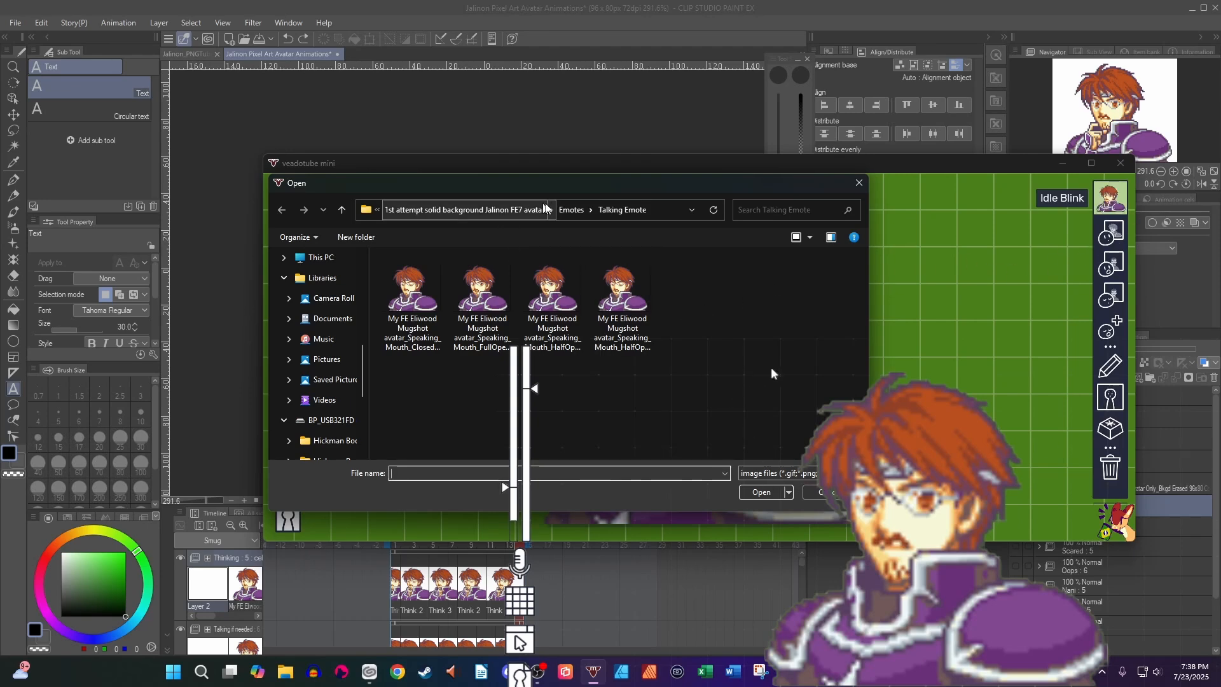
pyautogui.doubleClick(412, 299)
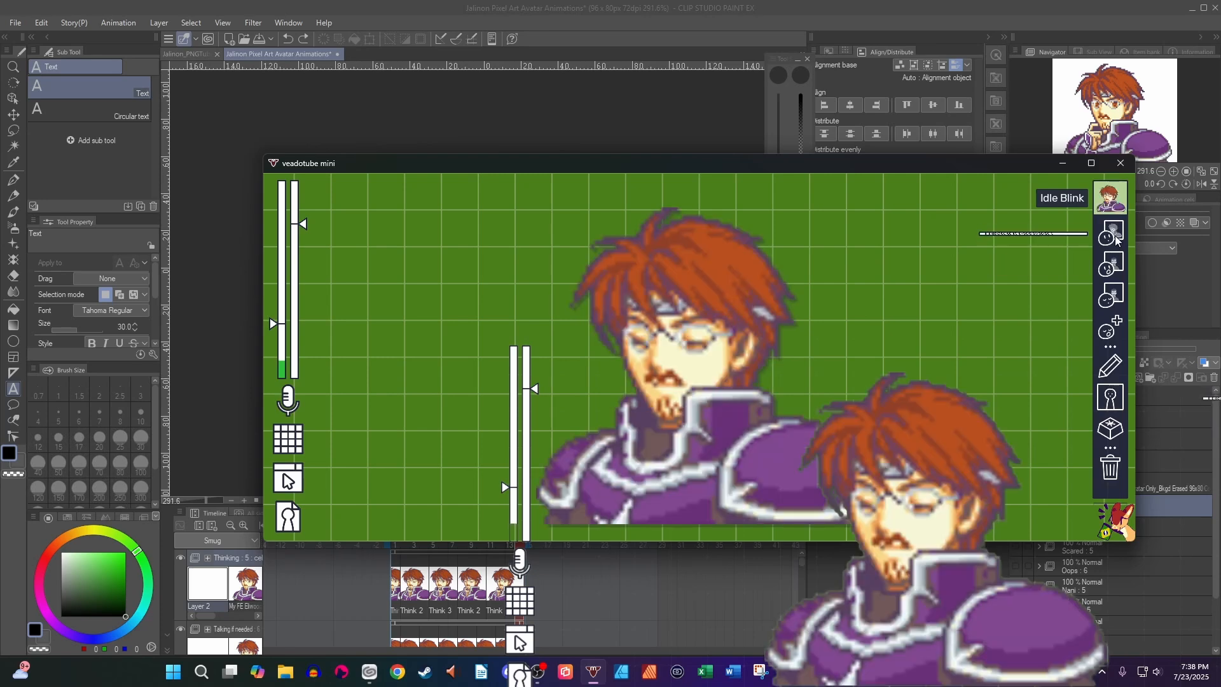
pyautogui.click(998, 219)
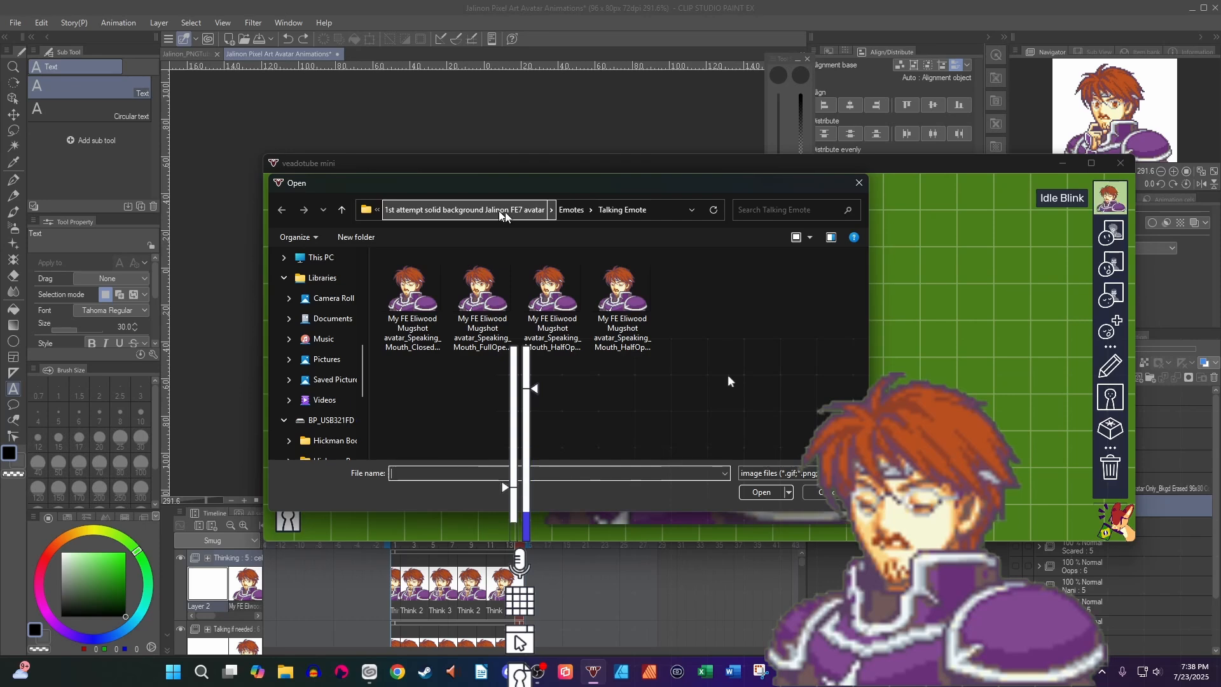
pyautogui.click(571, 210)
pyautogui.click(454, 209)
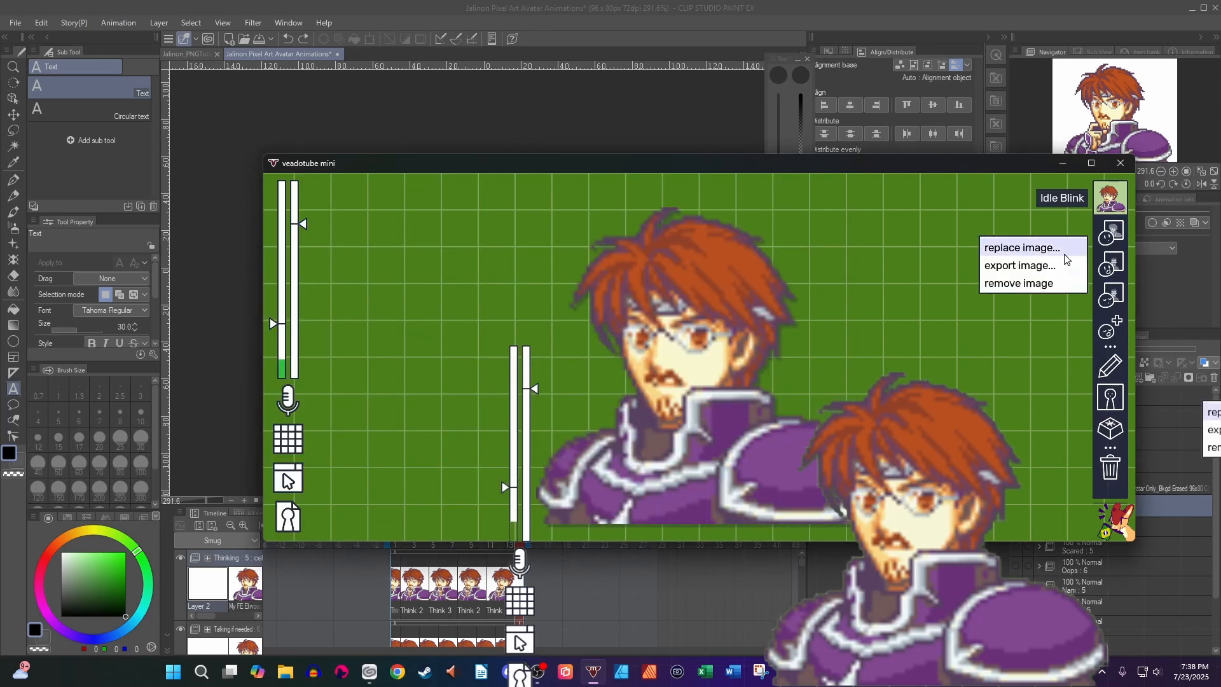
# Set the Idle Blink state's open mouth image to a half-open mouth export from the Talking Emote folder and fill in its blinking images
pyautogui.click(1053, 248)
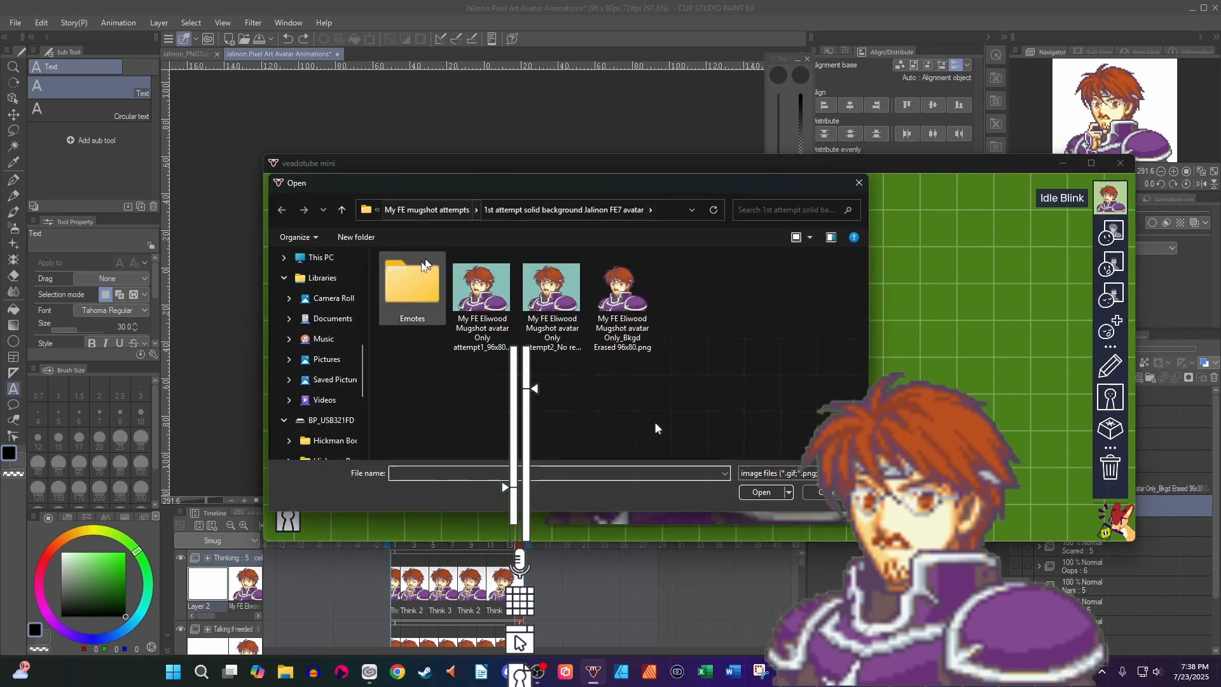
pyautogui.doubleClick(509, 375)
pyautogui.doubleClick(567, 318)
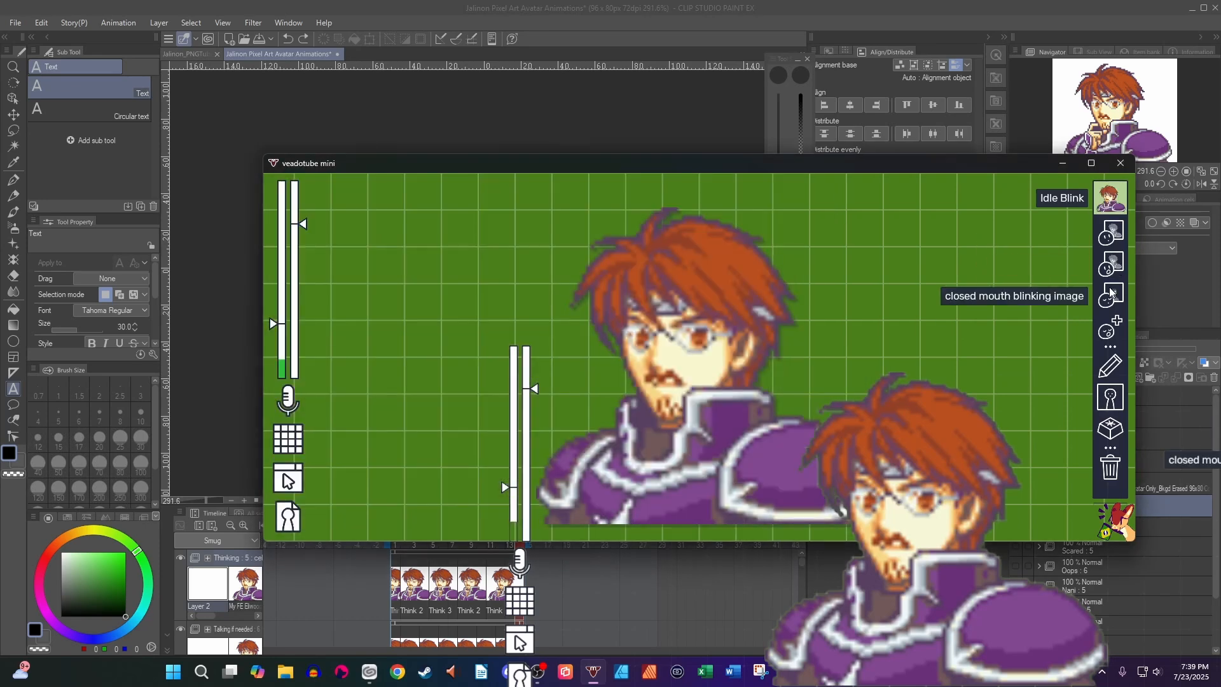
pyautogui.click(1028, 282)
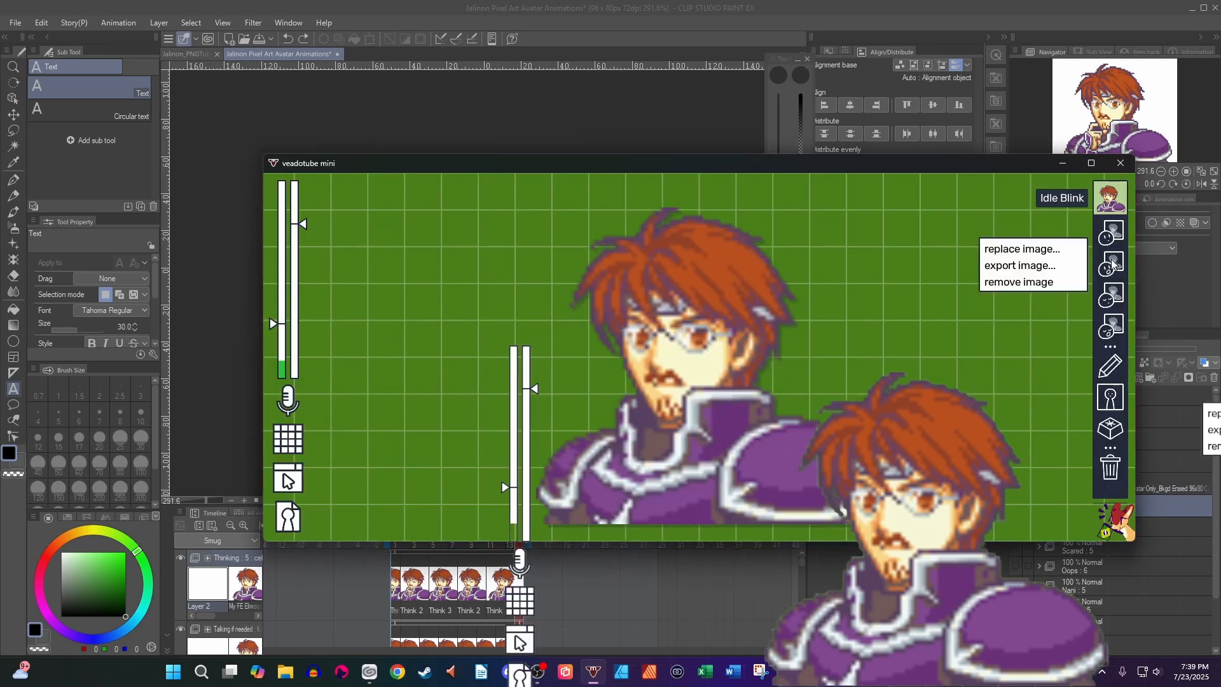
pyautogui.click(1021, 249)
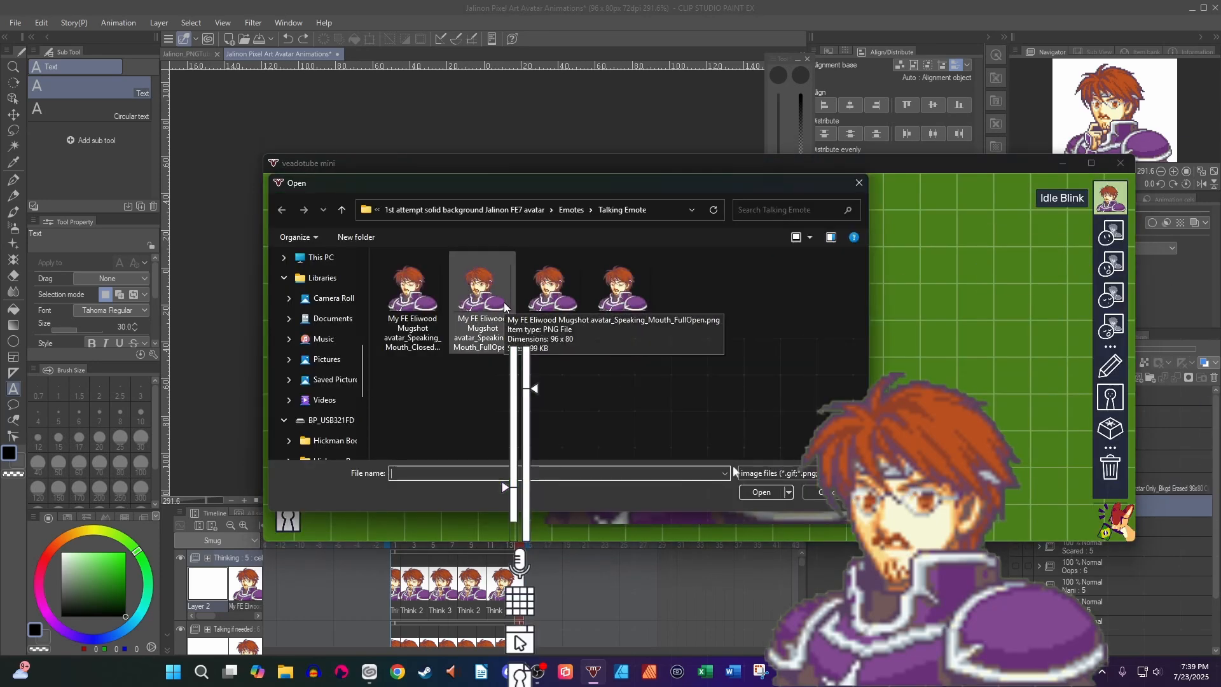
pyautogui.doubleClick(548, 303)
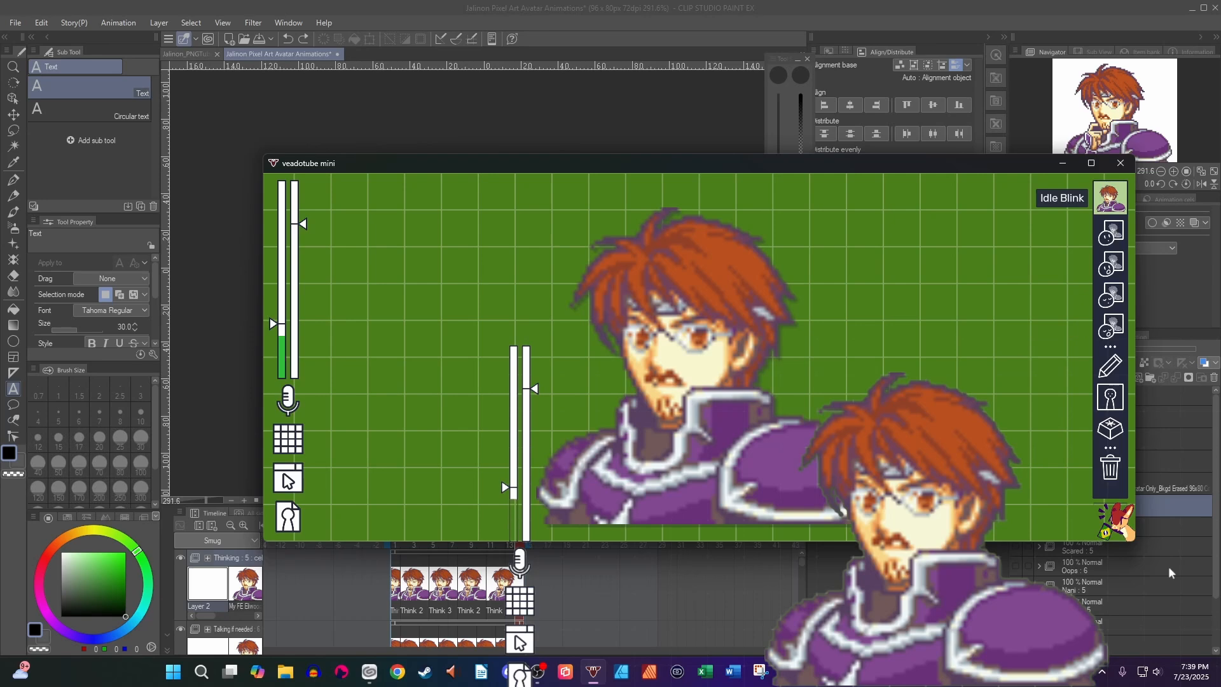
# Examine the Idle Blink state's properties and preview the Glasses Gleam state
pyautogui.click(1110, 365)
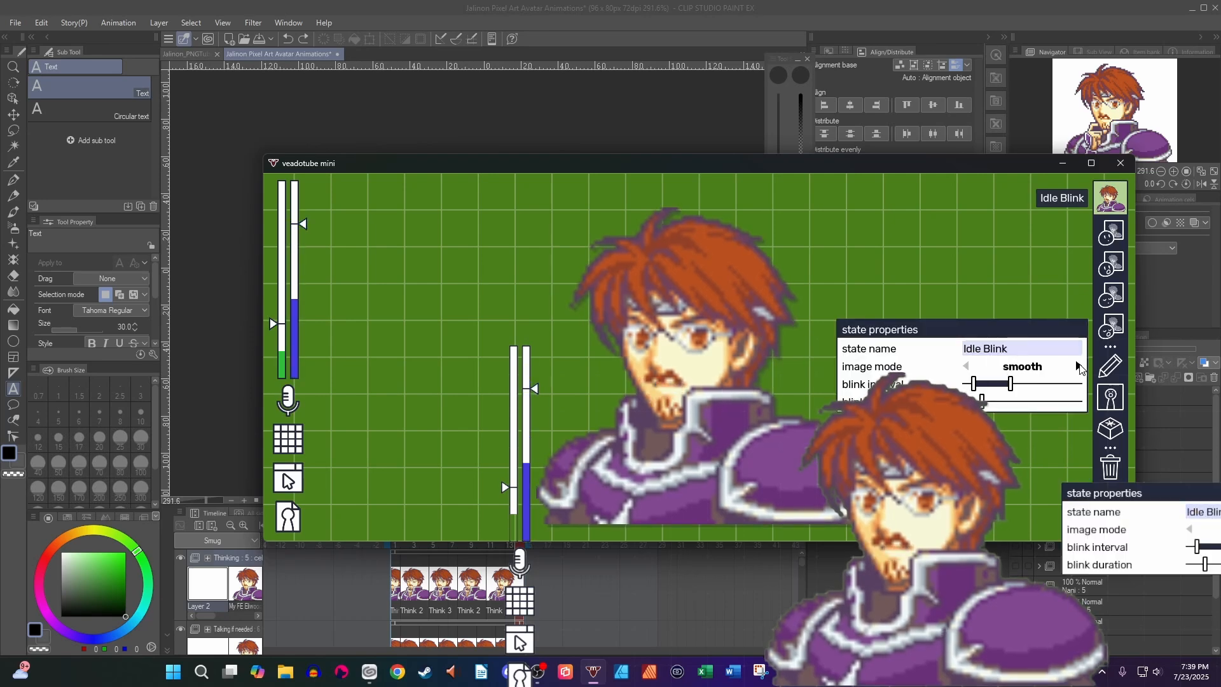
pyautogui.moveTo(1086, 379)
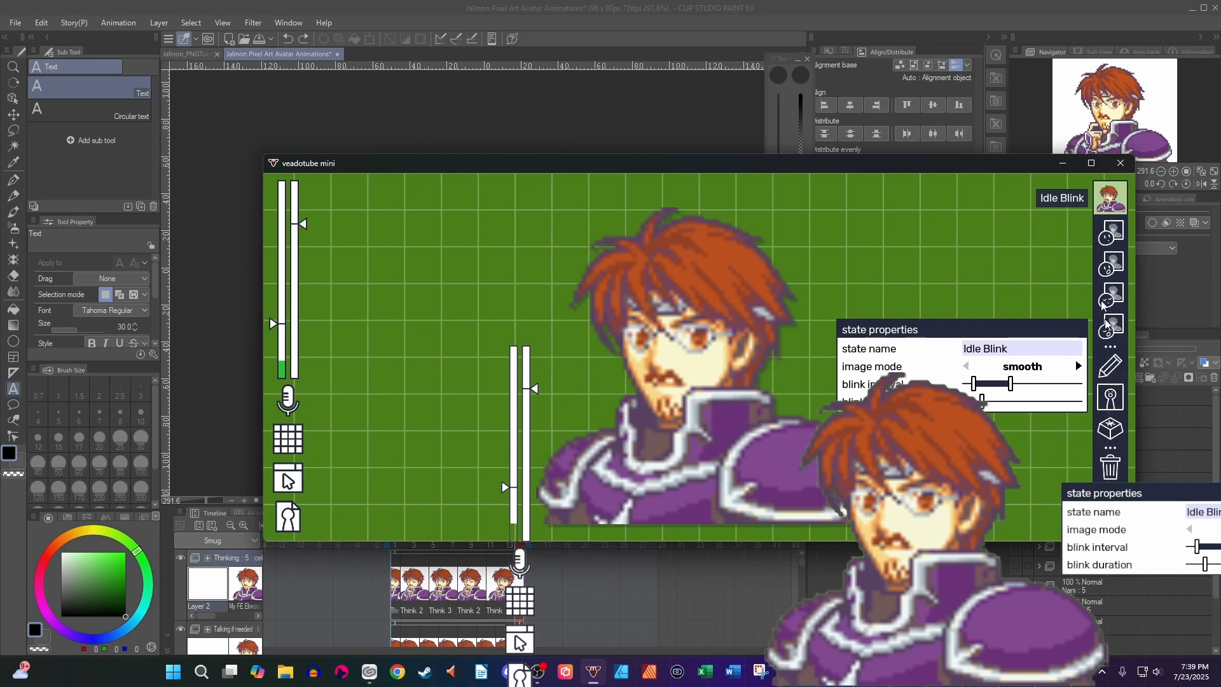
pyautogui.click(1117, 212)
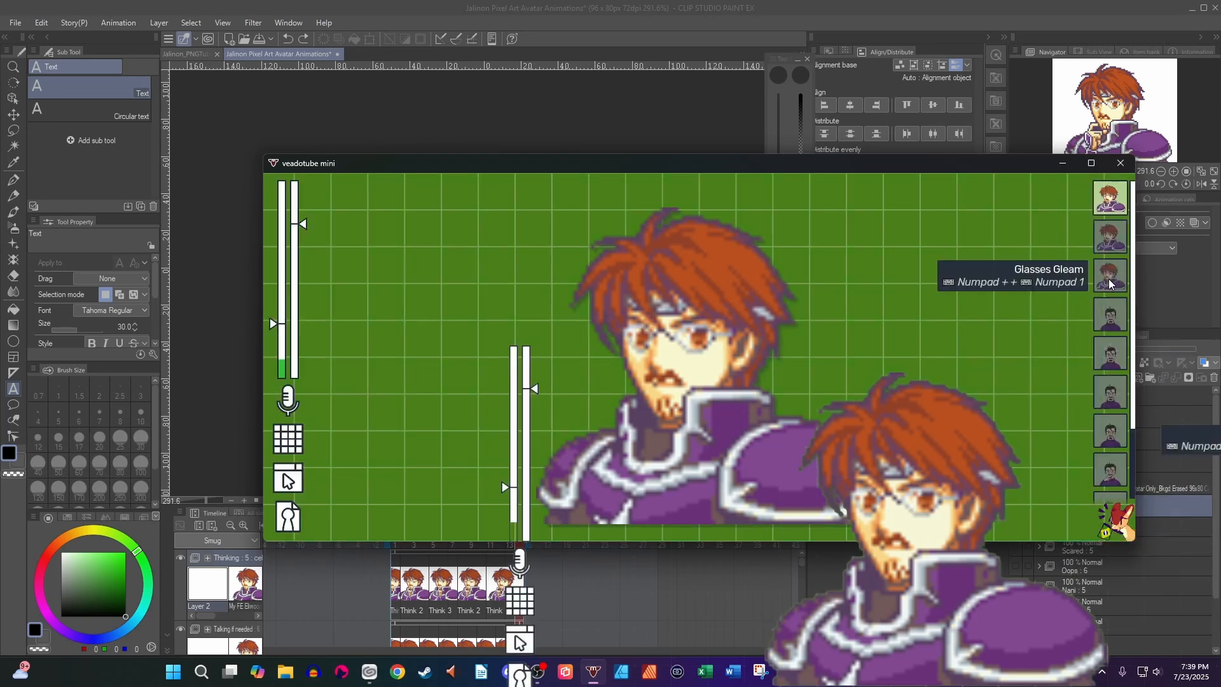
pyautogui.click(1108, 279)
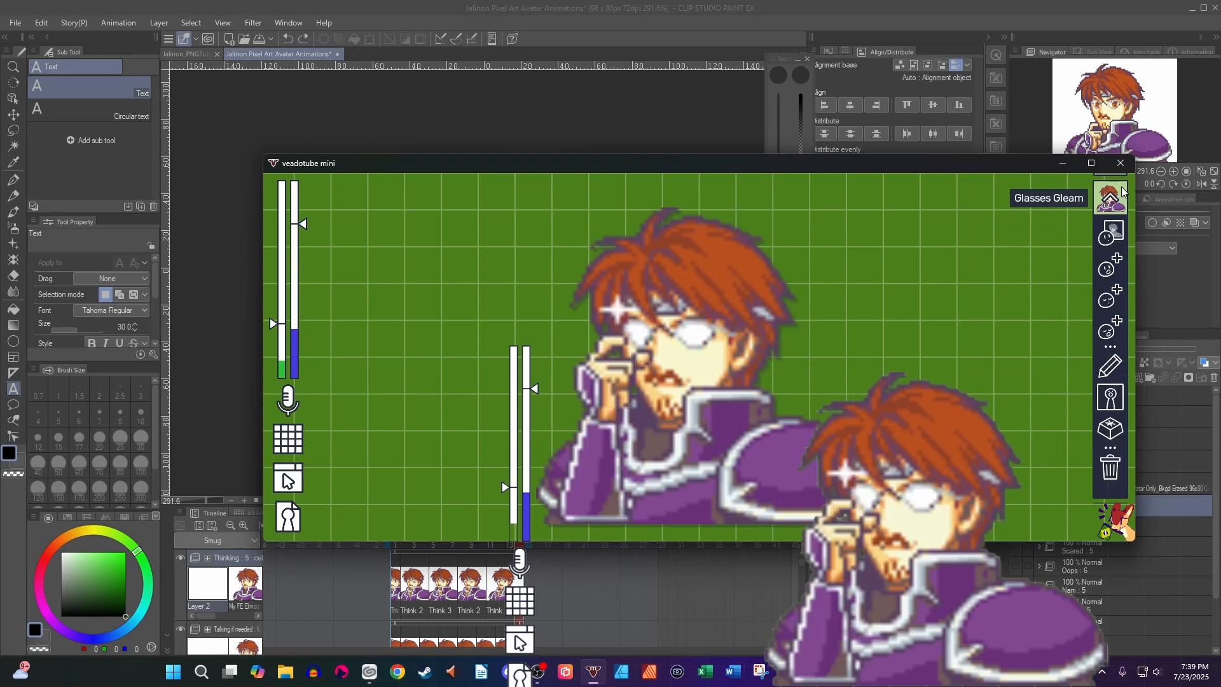
pyautogui.click(1112, 234)
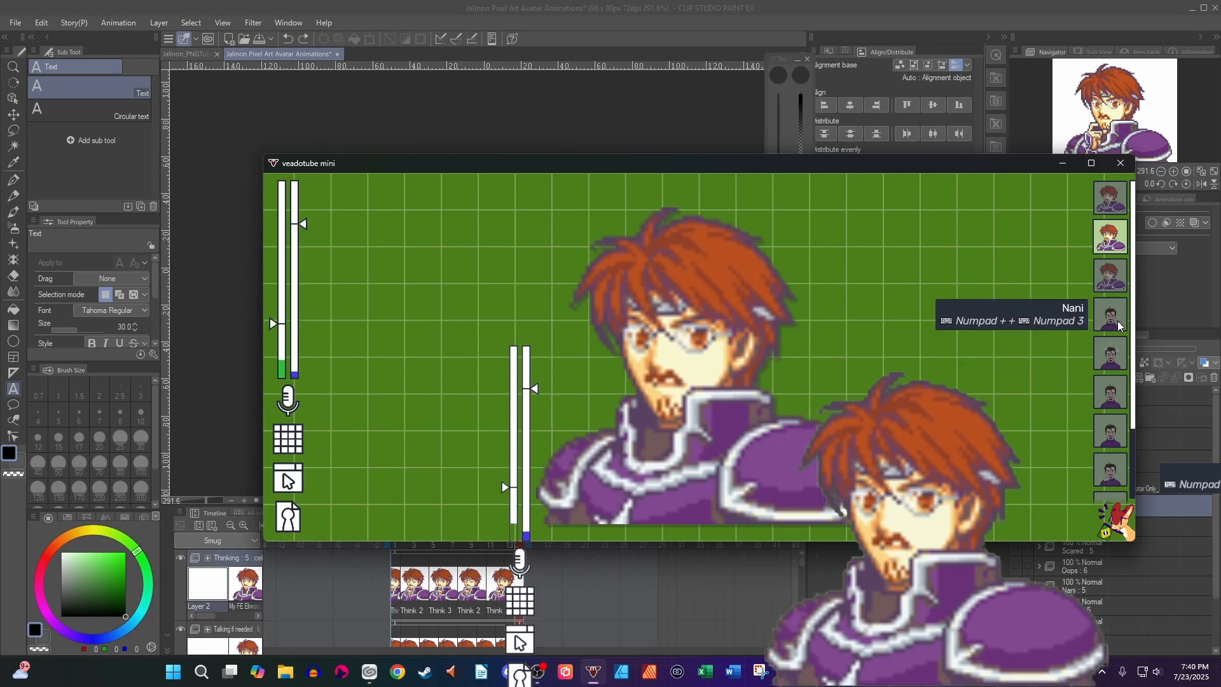
# Replace the Nani state's closed mouth image with "Nani Jalinon Pixel Avatar ANimation.png" from the My FE mugshot attempts folder
pyautogui.click(1116, 321)
pyautogui.click(1117, 321)
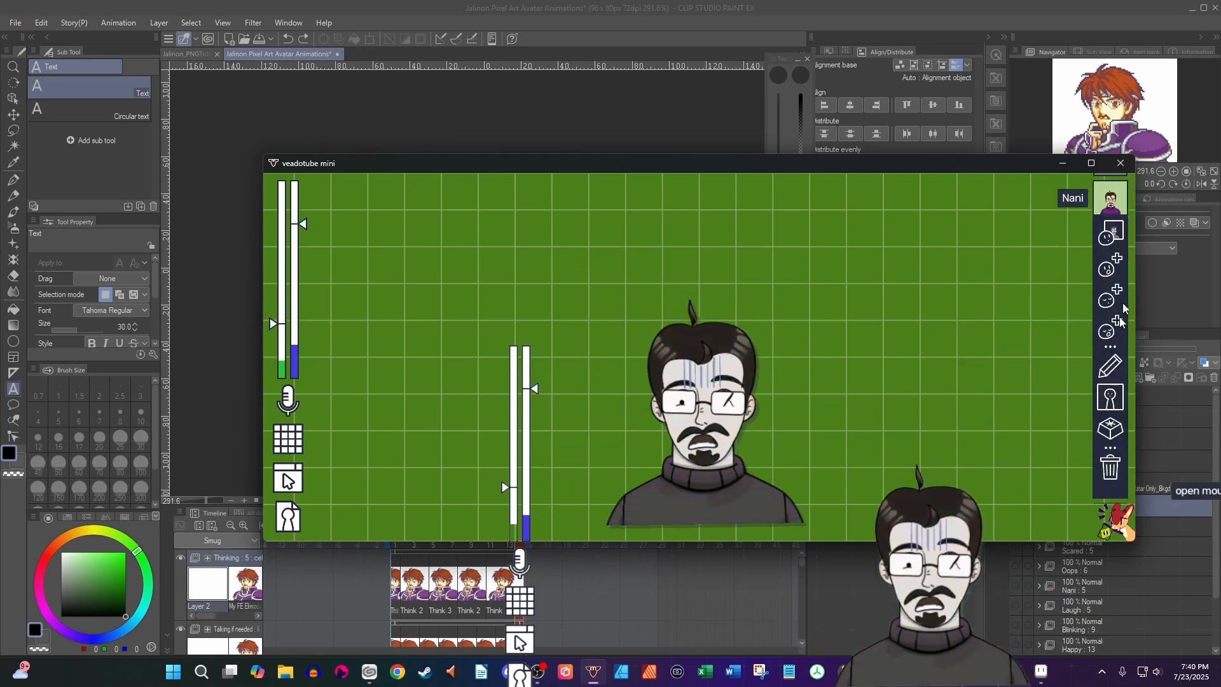
pyautogui.click(1111, 234)
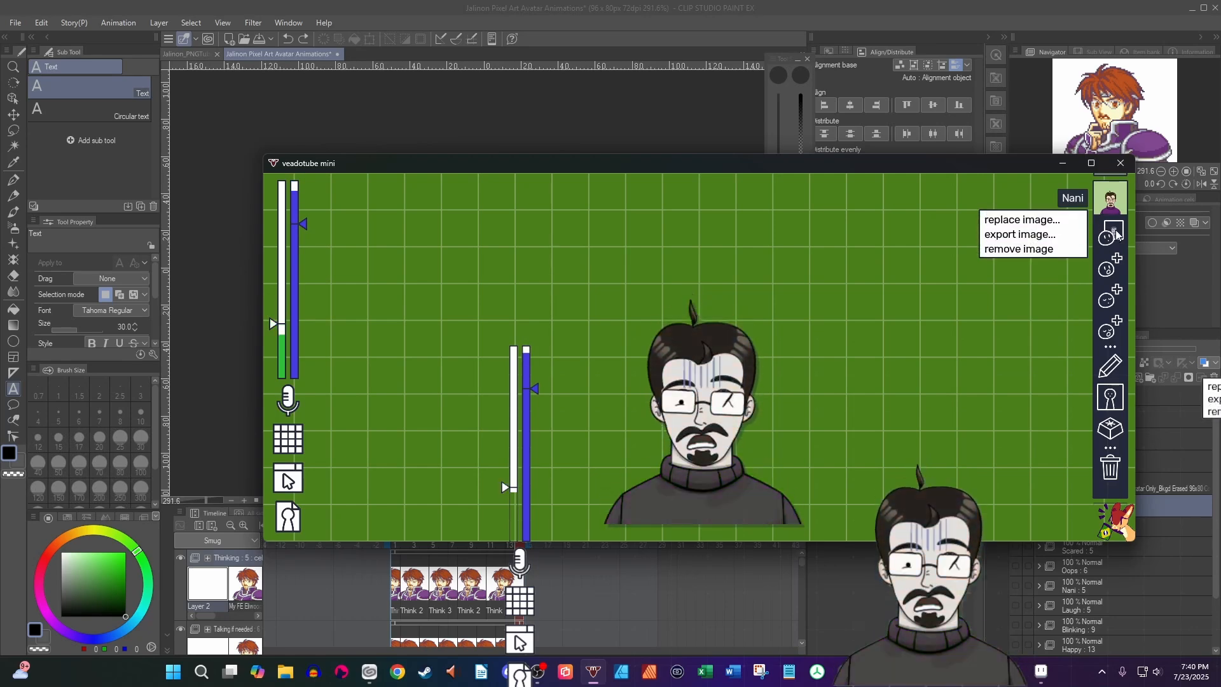
pyautogui.click(1054, 217)
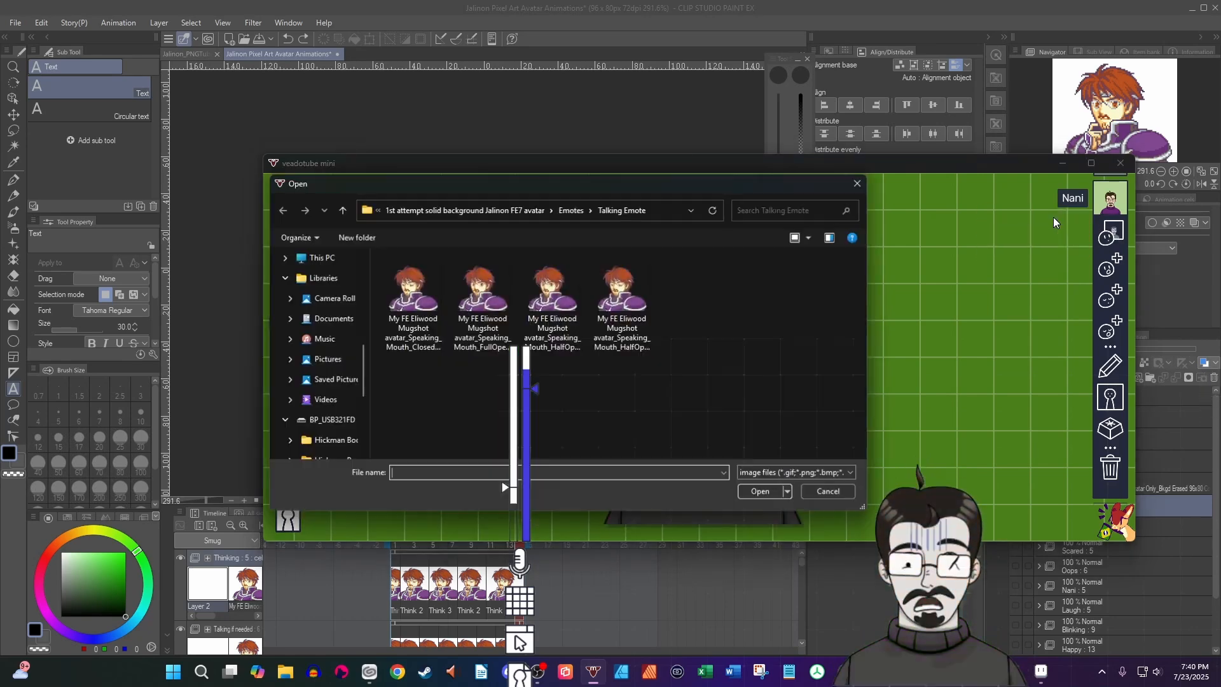
pyautogui.click(567, 209)
pyautogui.click(518, 209)
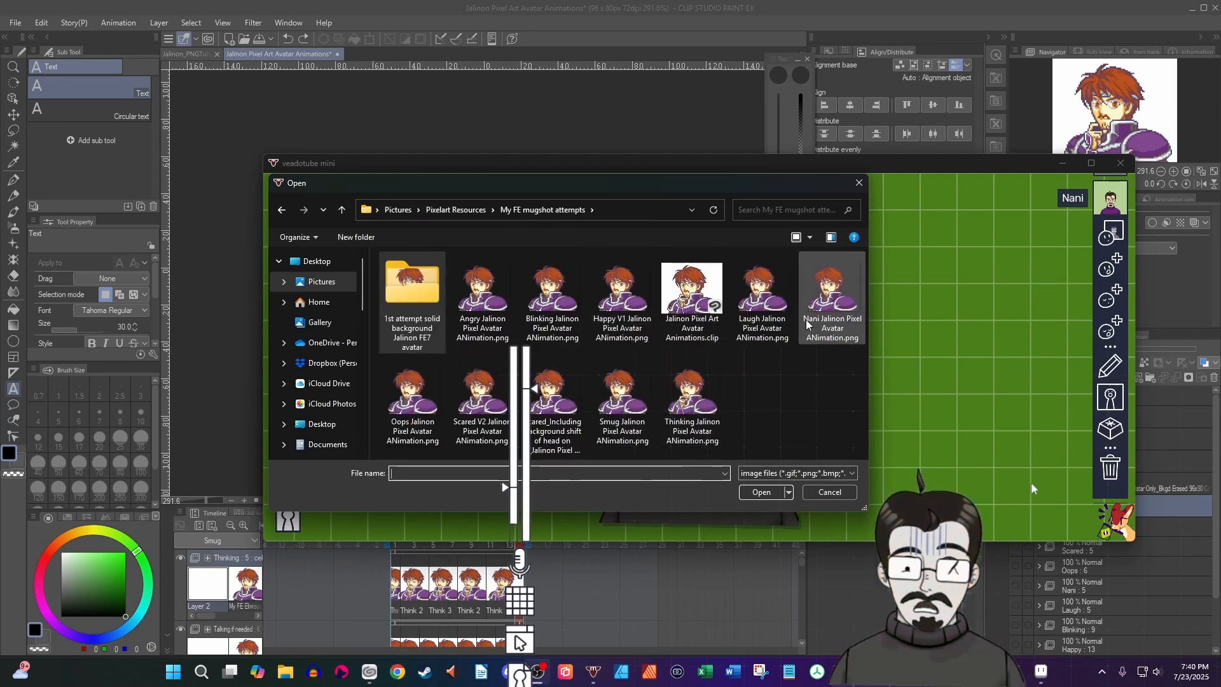
pyautogui.click(832, 313)
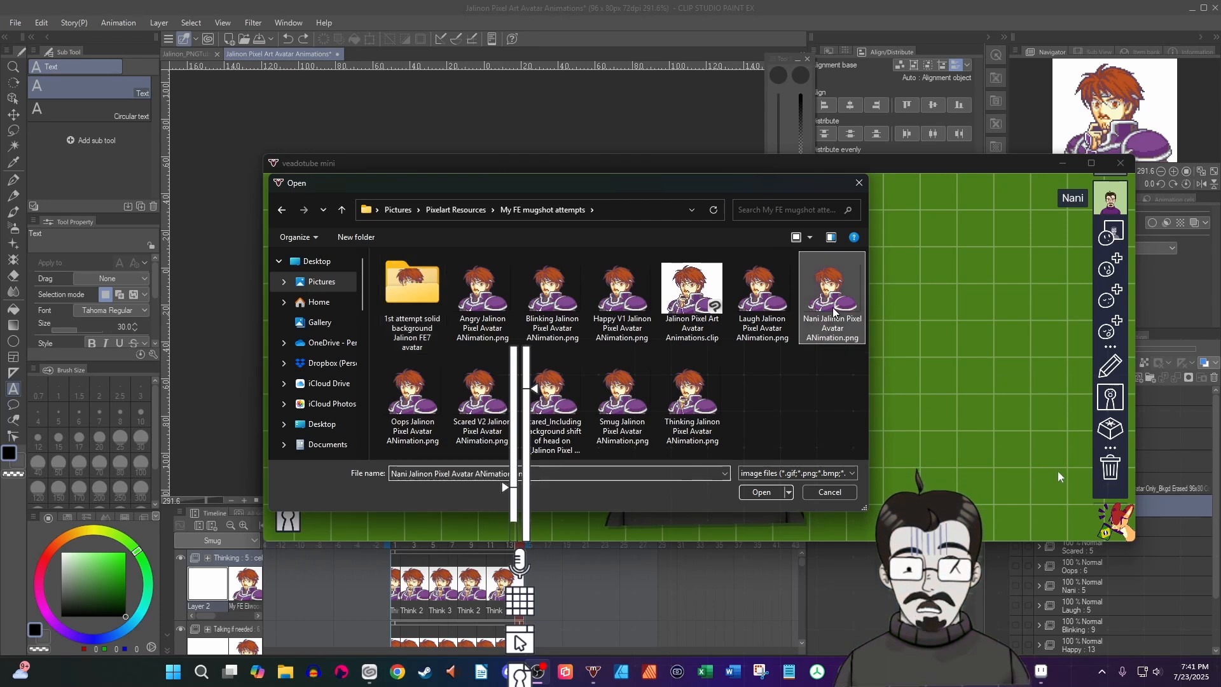
pyautogui.press('Return')
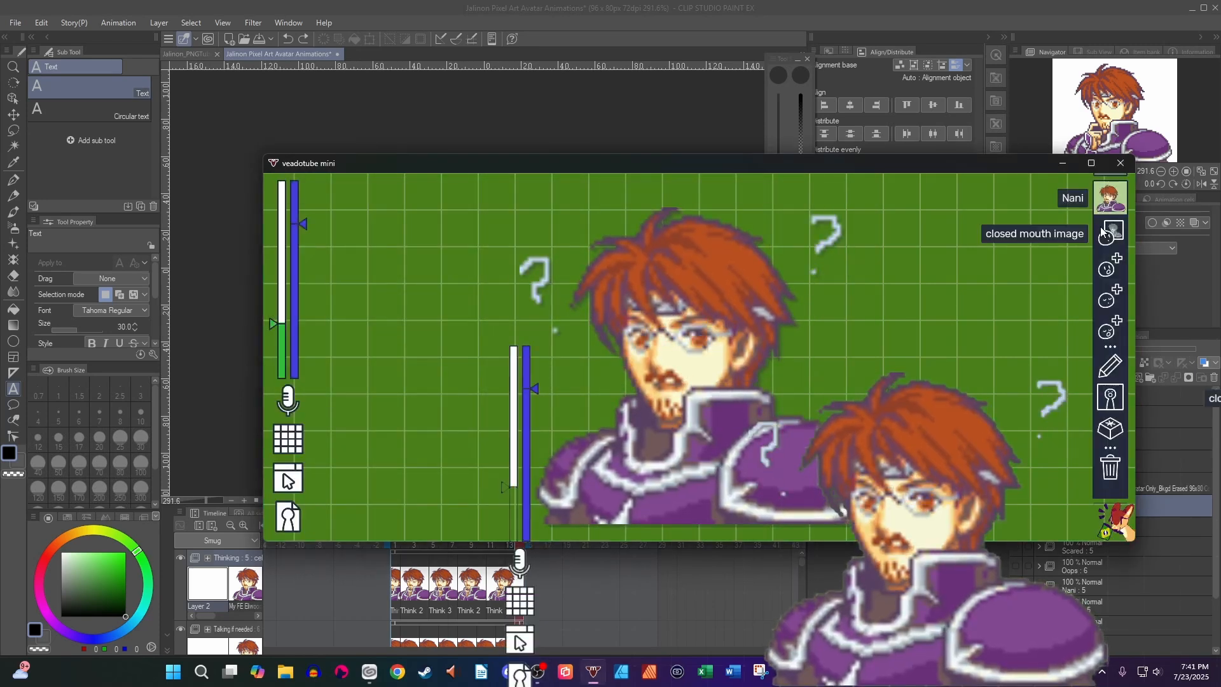
# Set the Nani state's image mode to pixel
pyautogui.click(1110, 200)
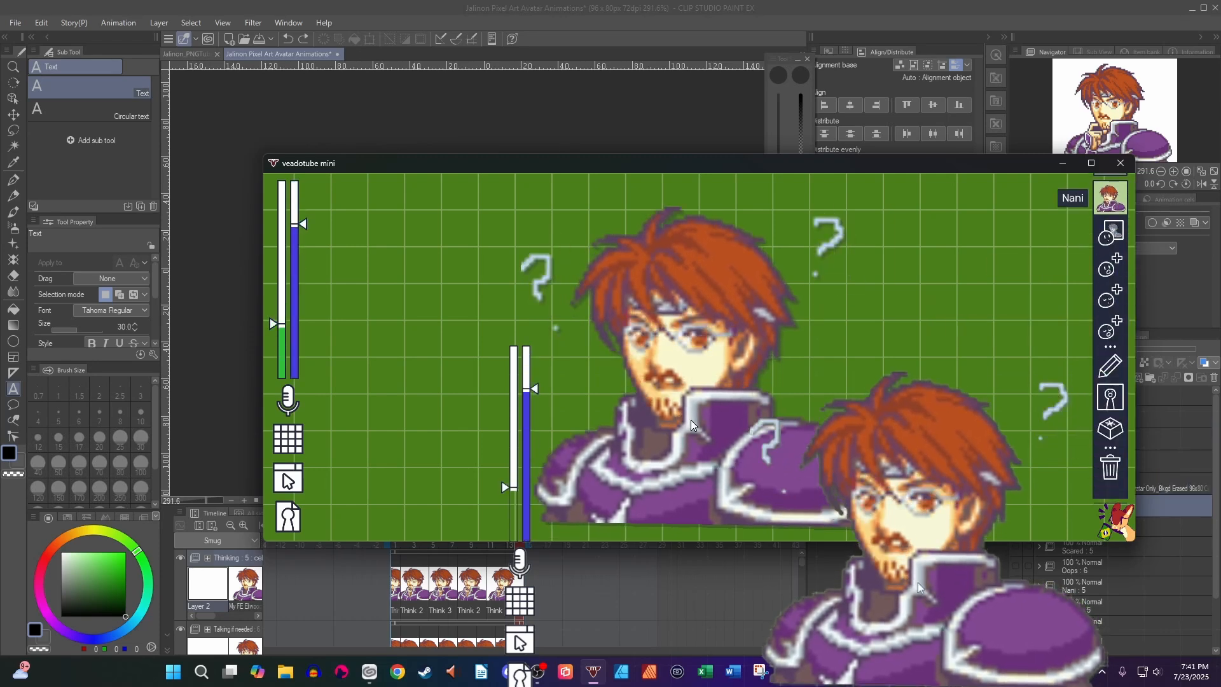
pyautogui.click(1110, 365)
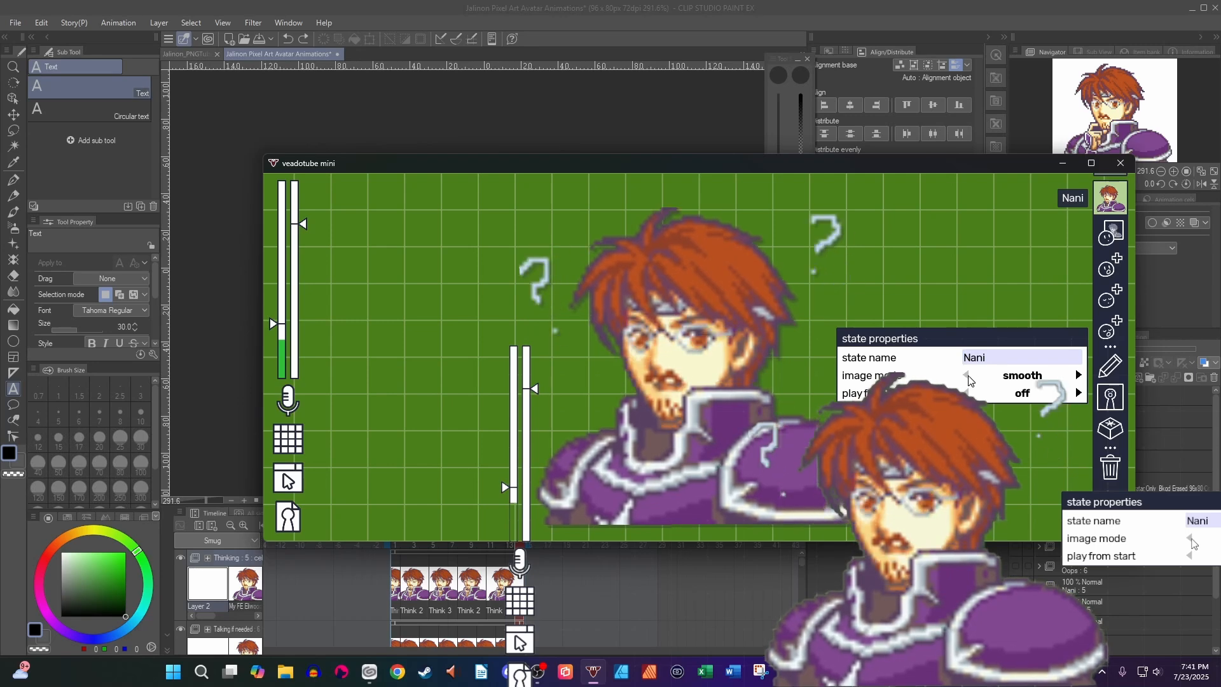
pyautogui.click(1078, 376)
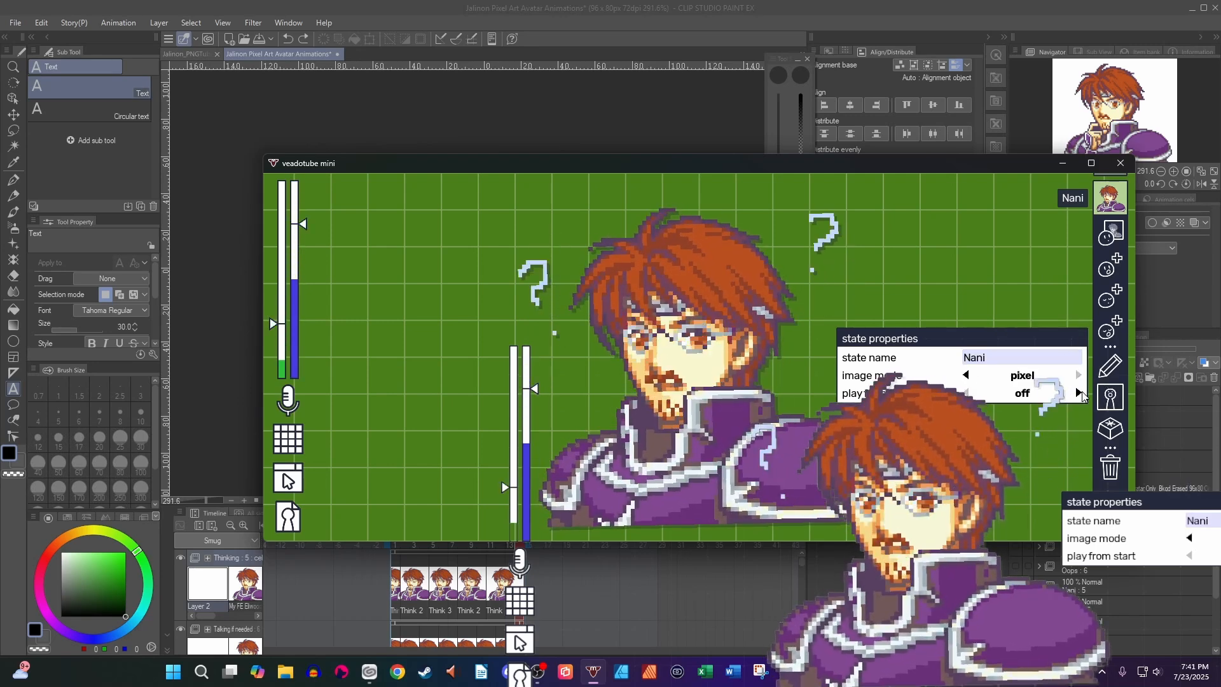
# Slightly increase the amount and period offset of the wave rotate effect in the Nani state's closed mouth effects
pyautogui.click(1116, 406)
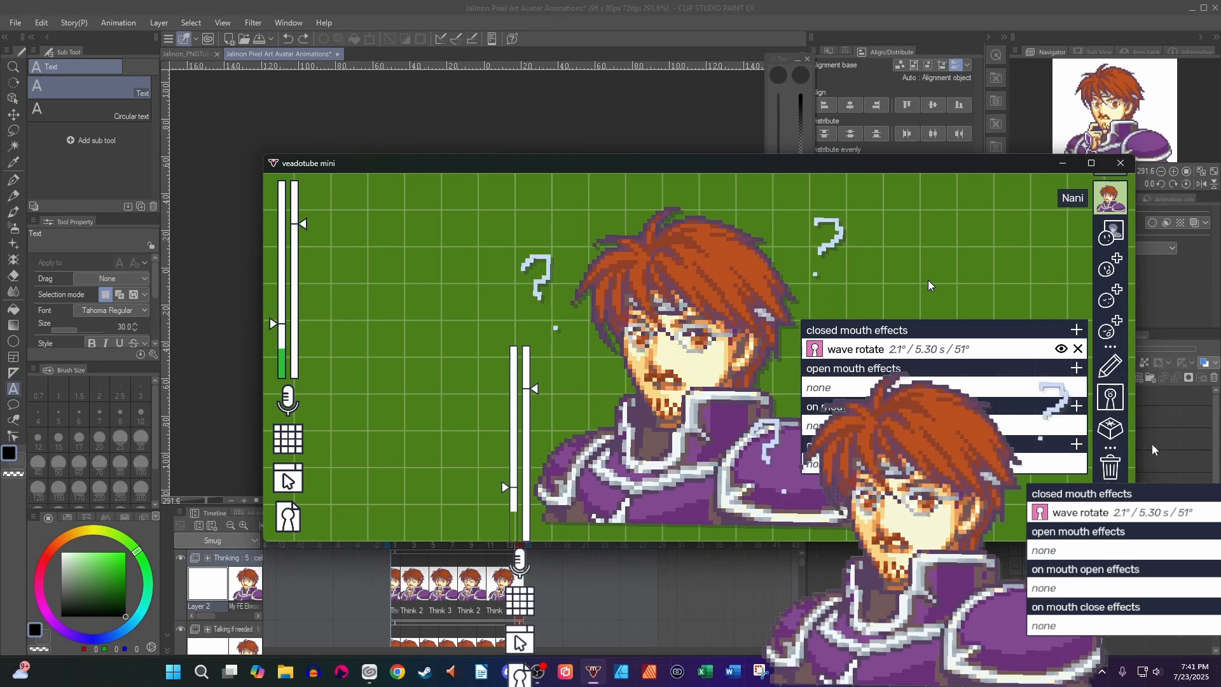
pyautogui.click(913, 351)
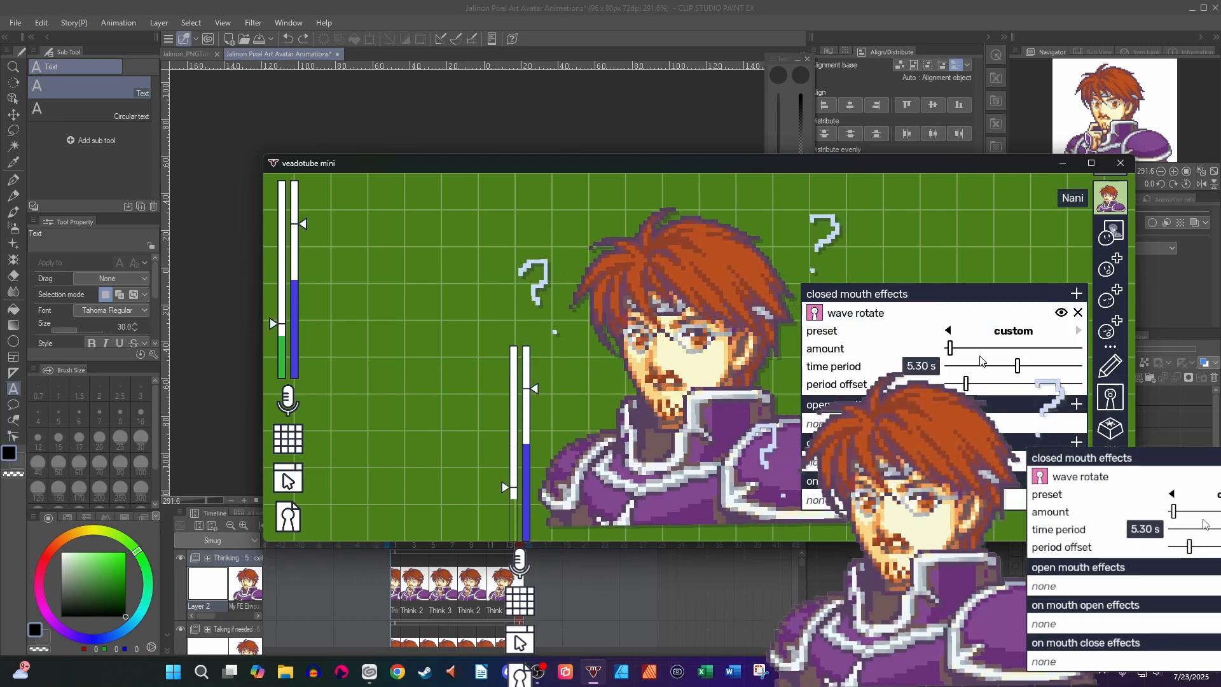
pyautogui.moveTo(960, 354); pyautogui.dragTo(968, 354)
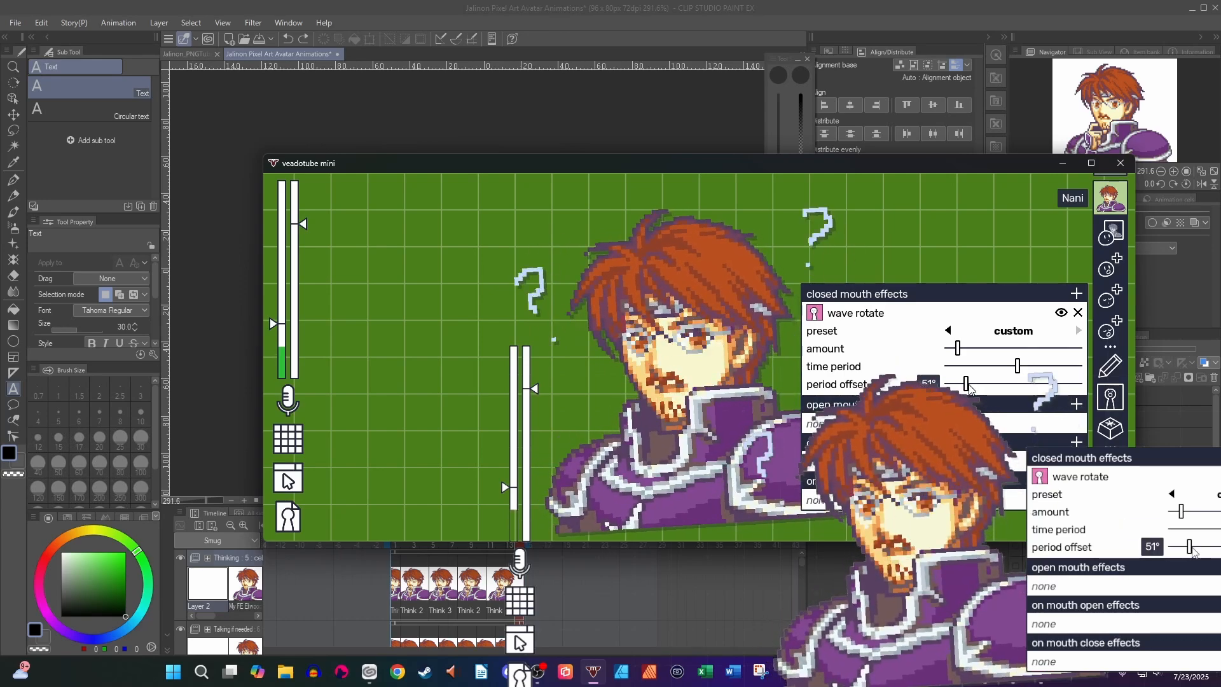
pyautogui.moveTo(969, 386); pyautogui.dragTo(977, 383)
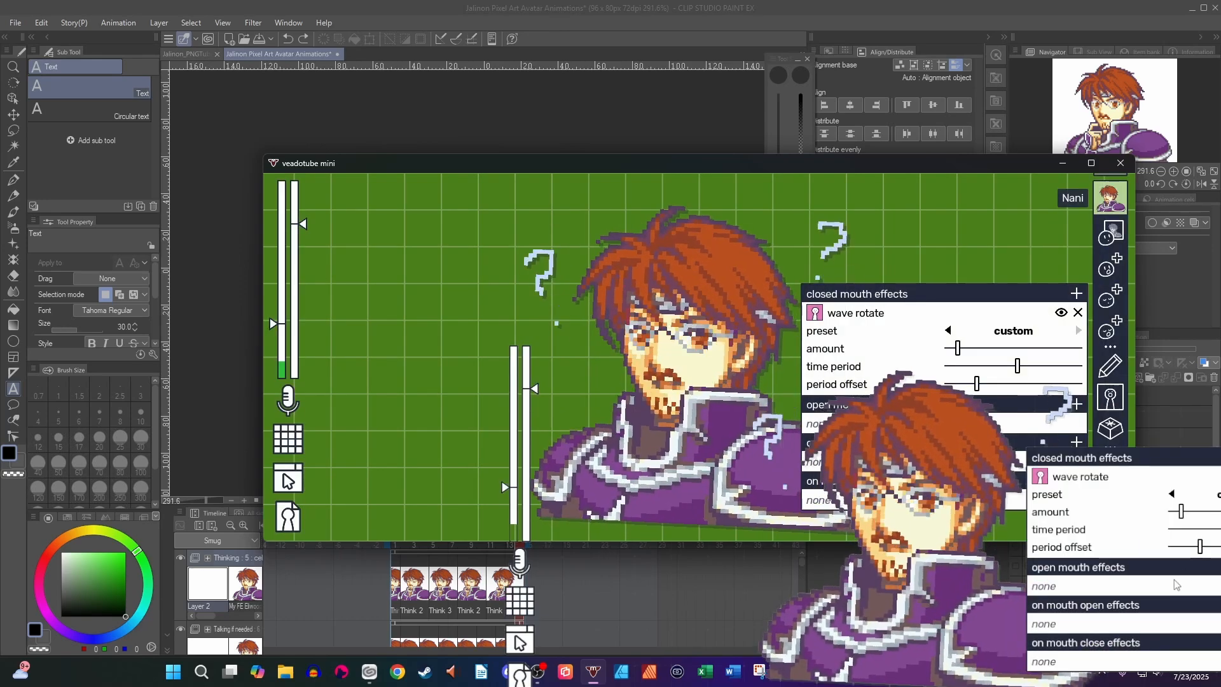
pyautogui.moveTo(1056, 356)
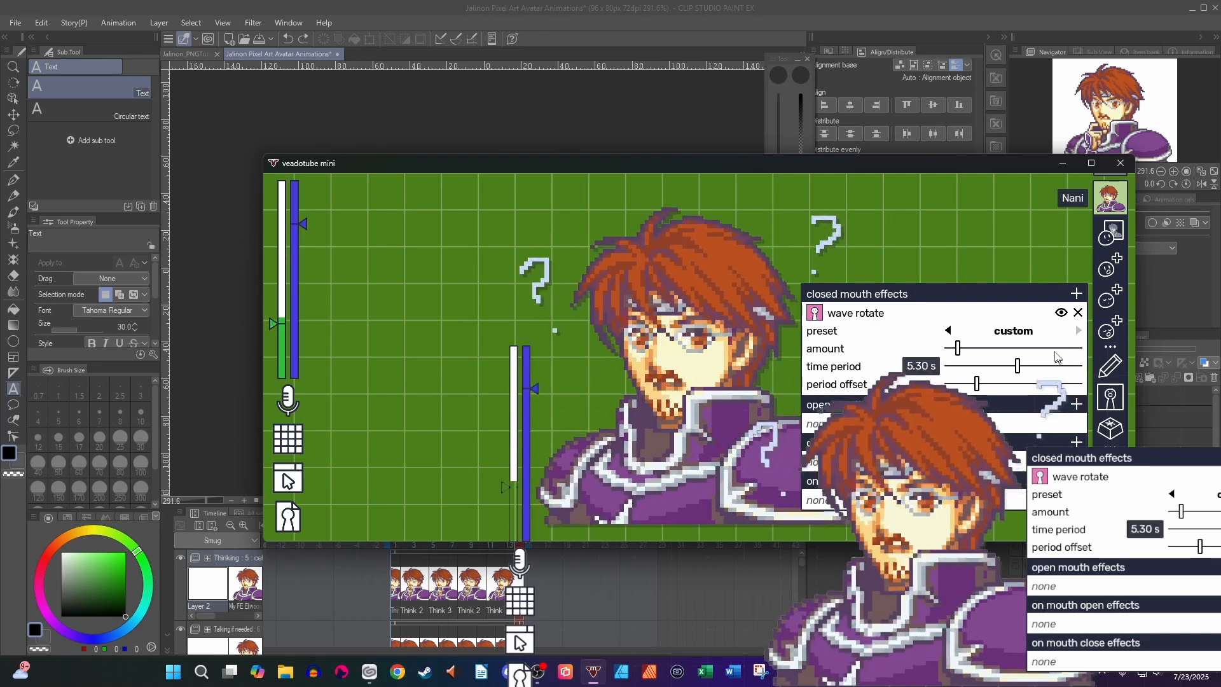
pyautogui.click(941, 262)
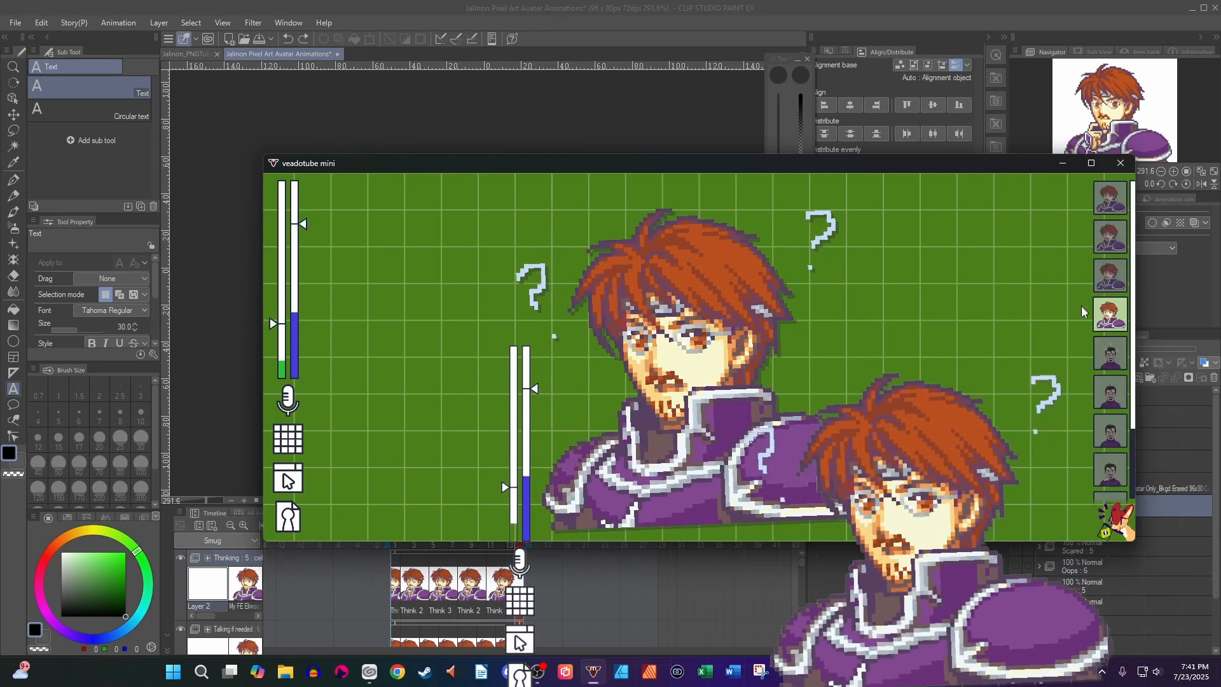
# Set the image mode to pixel for both the Glasses Gleam state and the Normal State
pyautogui.click(1112, 278)
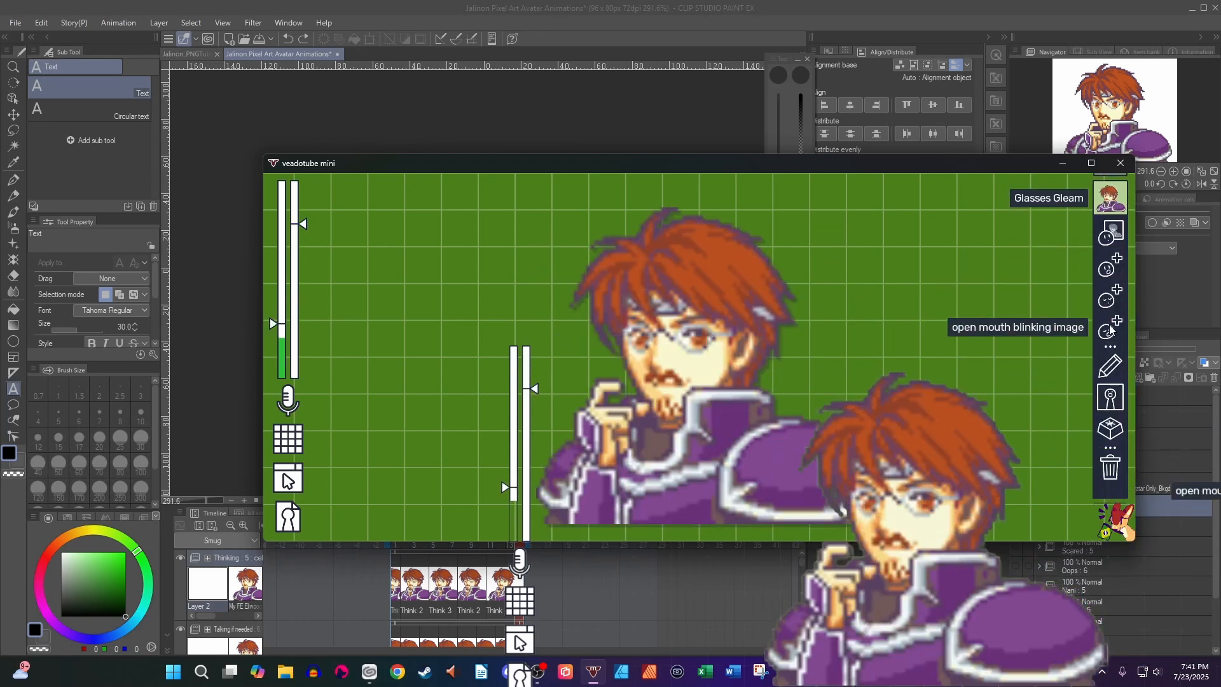
pyautogui.click(1111, 370)
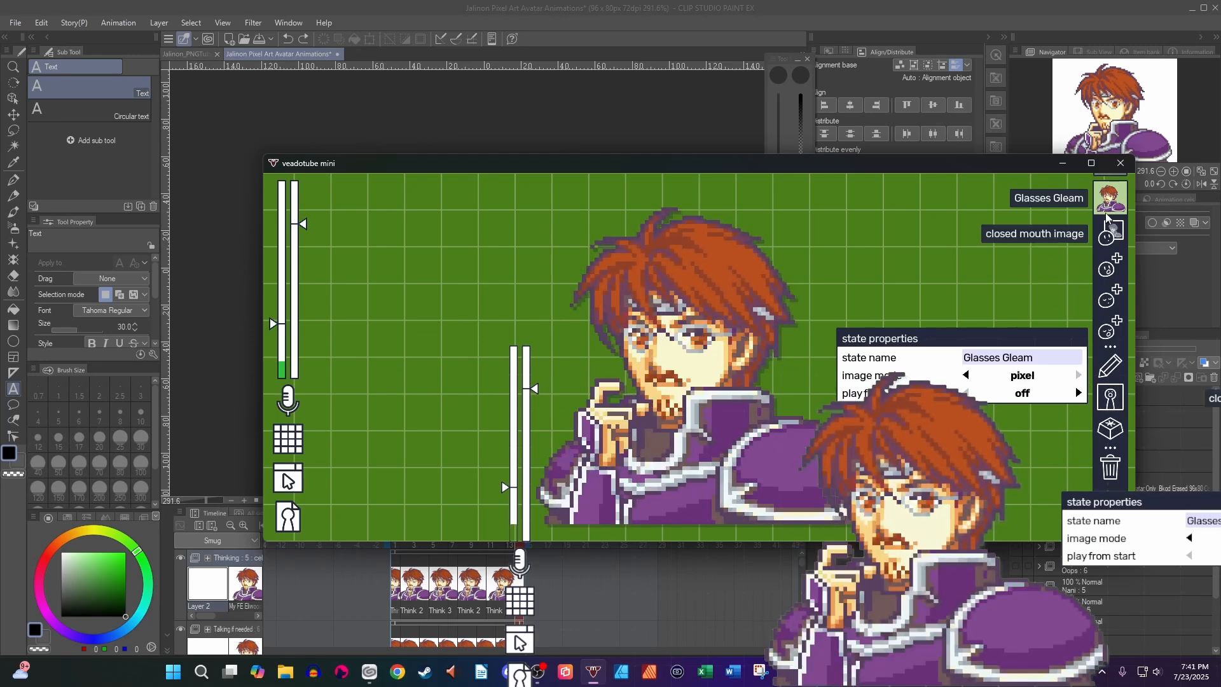
pyautogui.click(1111, 207)
pyautogui.click(1111, 234)
pyautogui.click(1110, 367)
pyautogui.click(1079, 367)
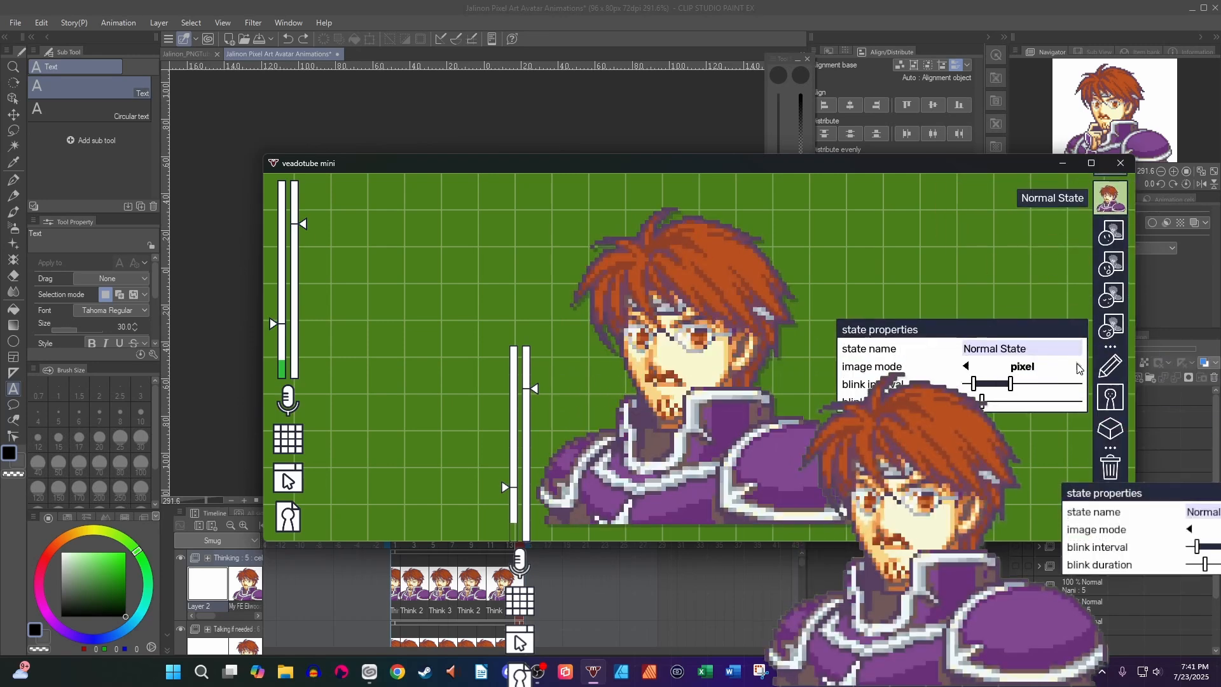
pyautogui.click(1110, 199)
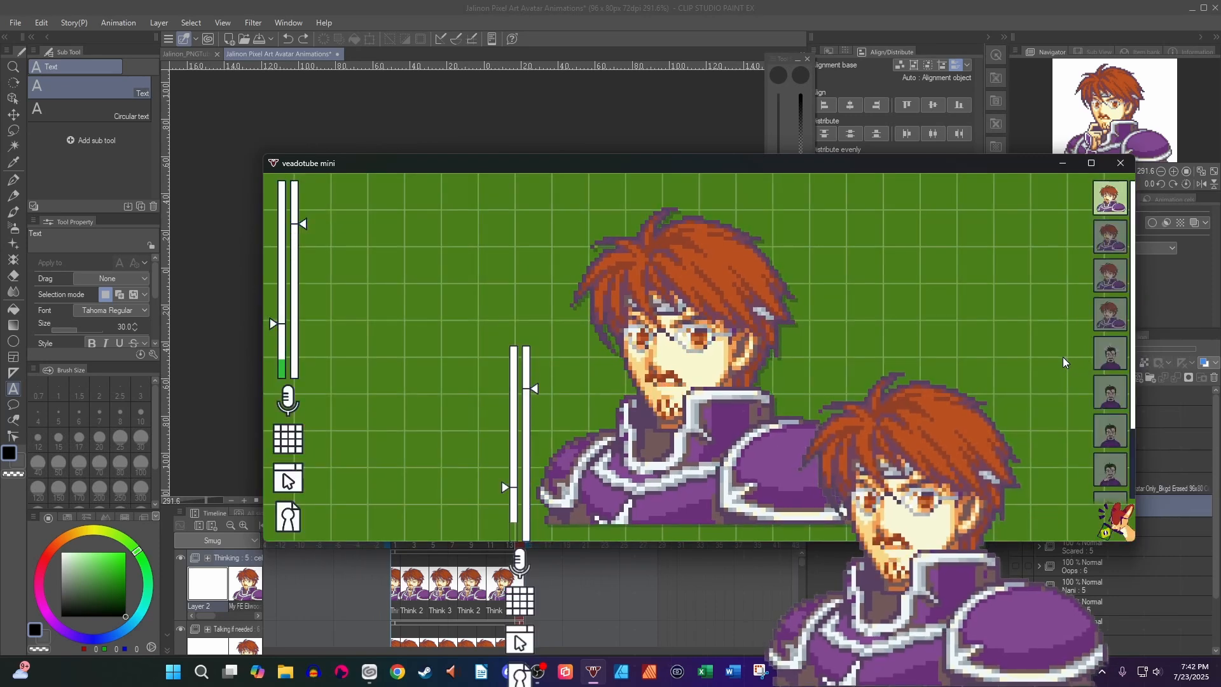
# Replace the Angry state's closed mouth image with "Angry Jalinon Pixel Avatar ANimation.png" and set its image mode to pixel
pyautogui.click(1112, 364)
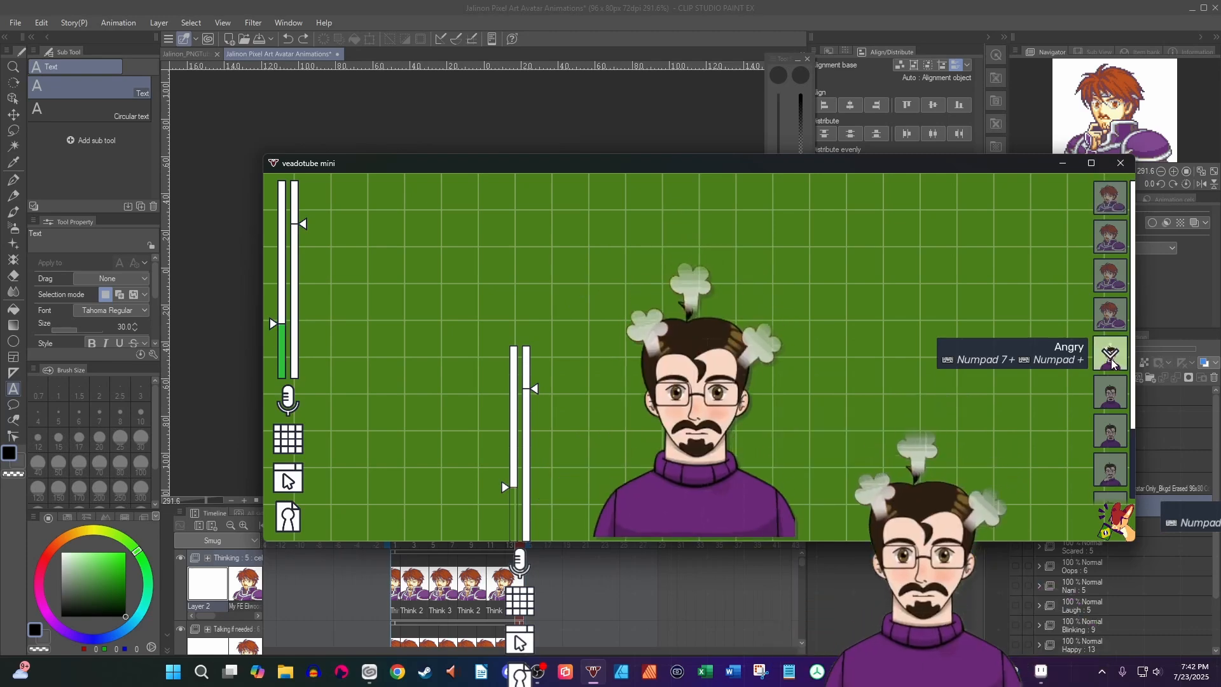
pyautogui.click(1122, 238)
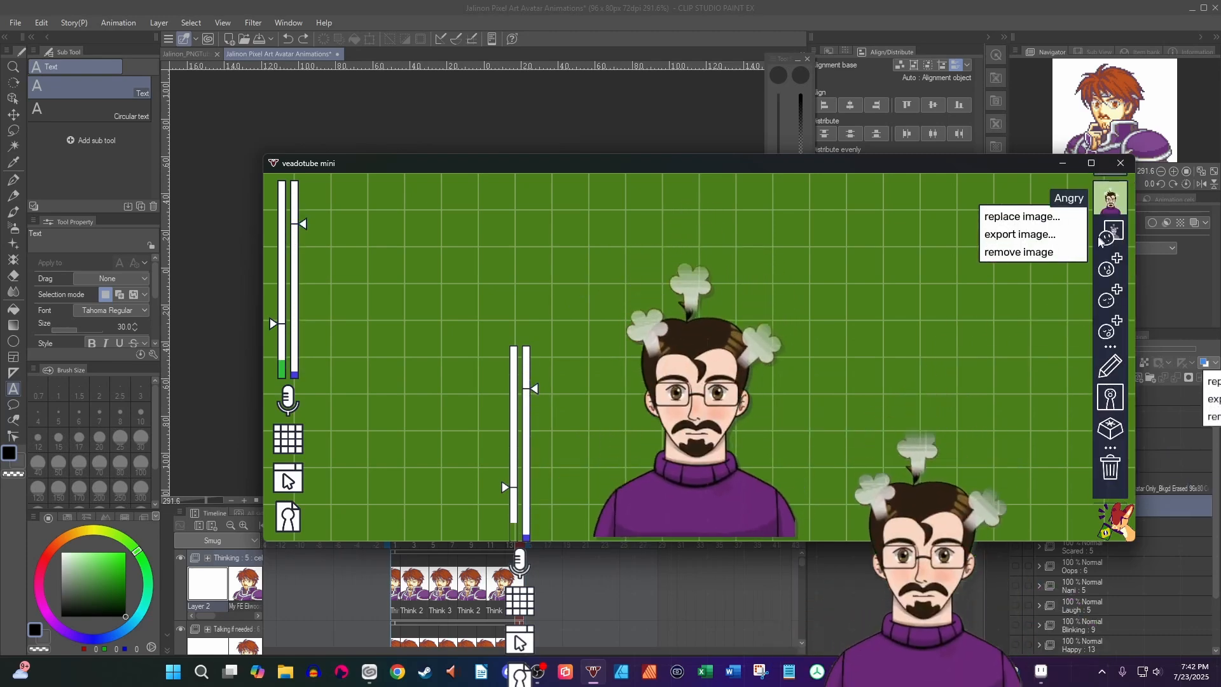
pyautogui.click(1030, 215)
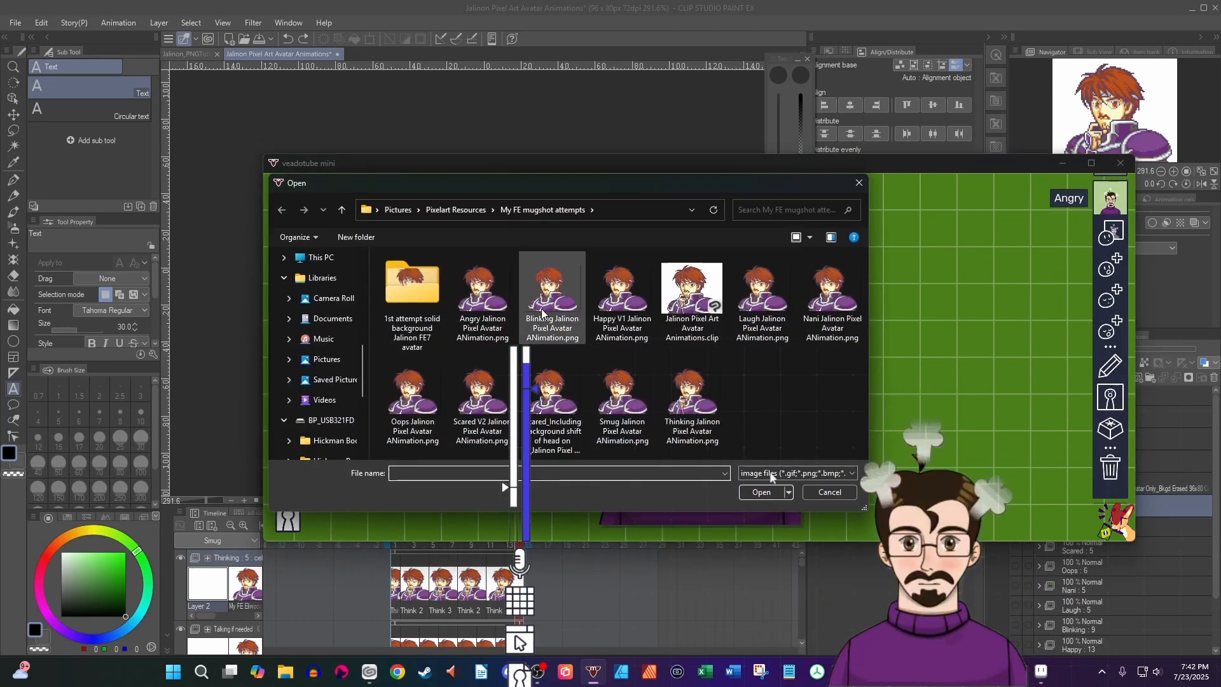
pyautogui.doubleClick(480, 321)
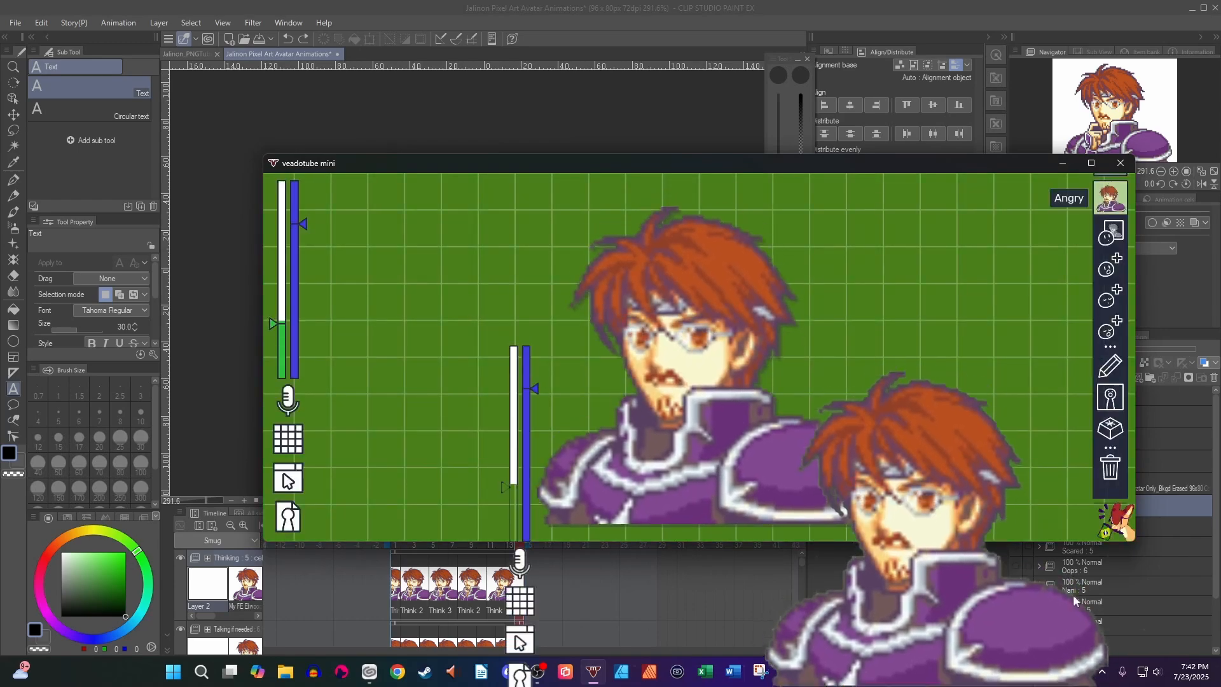
pyautogui.click(1109, 365)
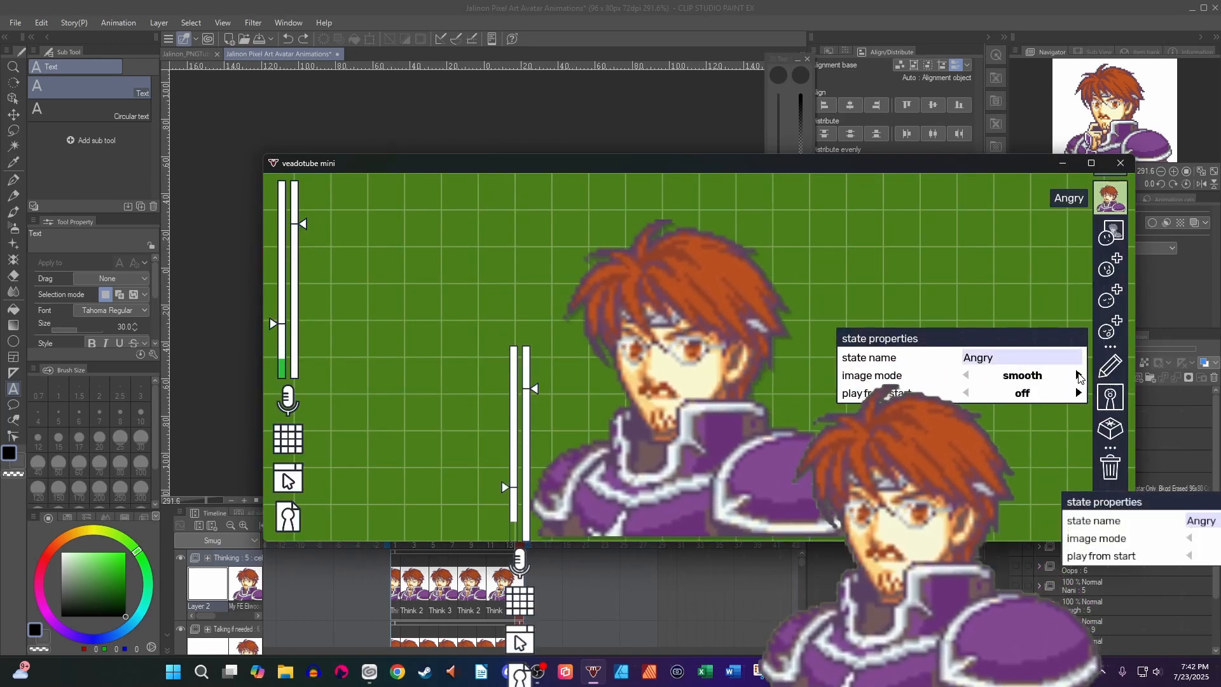
pyautogui.click(998, 375)
pyautogui.click(1030, 292)
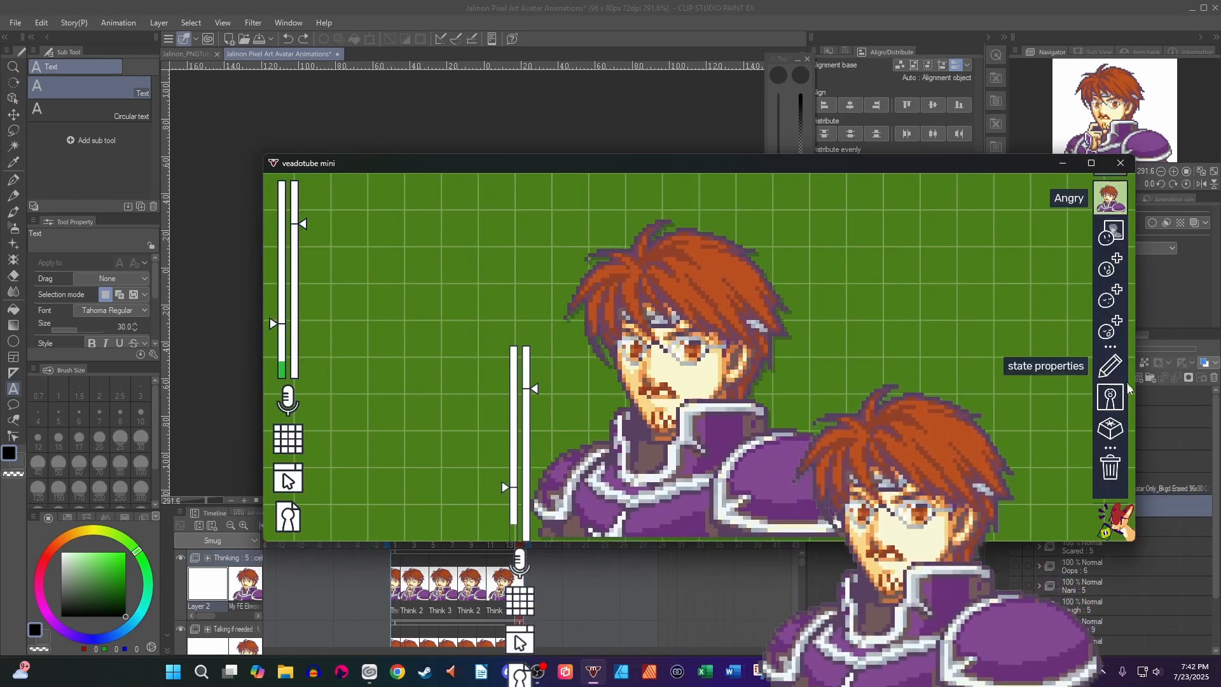
# Reduce amount X and amount Y of the Angry state's closed mouth jump effect and set its velocity to 4.02
pyautogui.click(1116, 403)
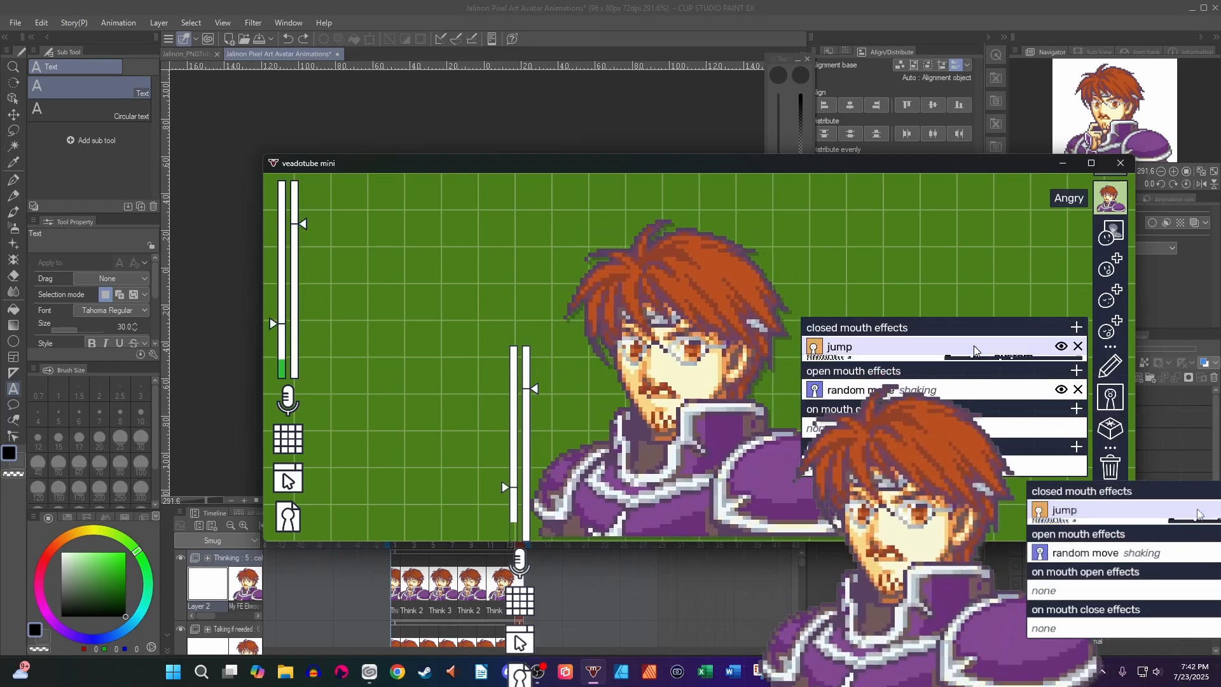
pyautogui.click(974, 346)
pyautogui.moveTo(992, 363)
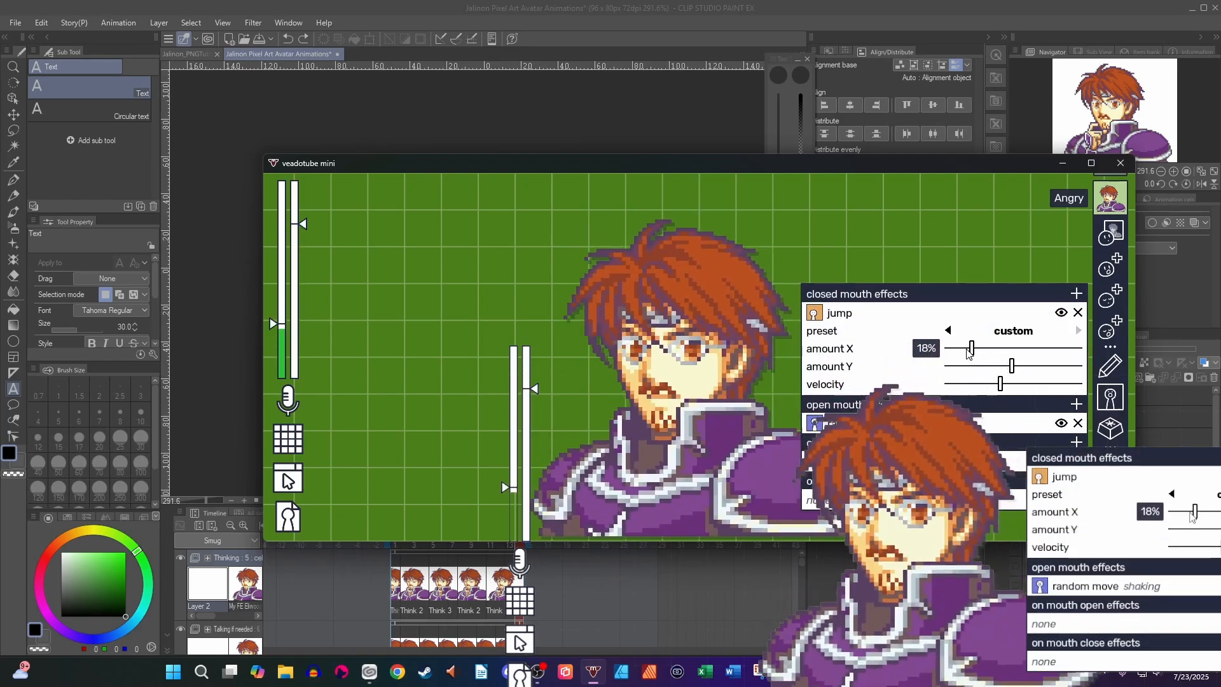
pyautogui.moveTo(972, 348); pyautogui.dragTo(990, 385)
pyautogui.moveTo(1000, 385)
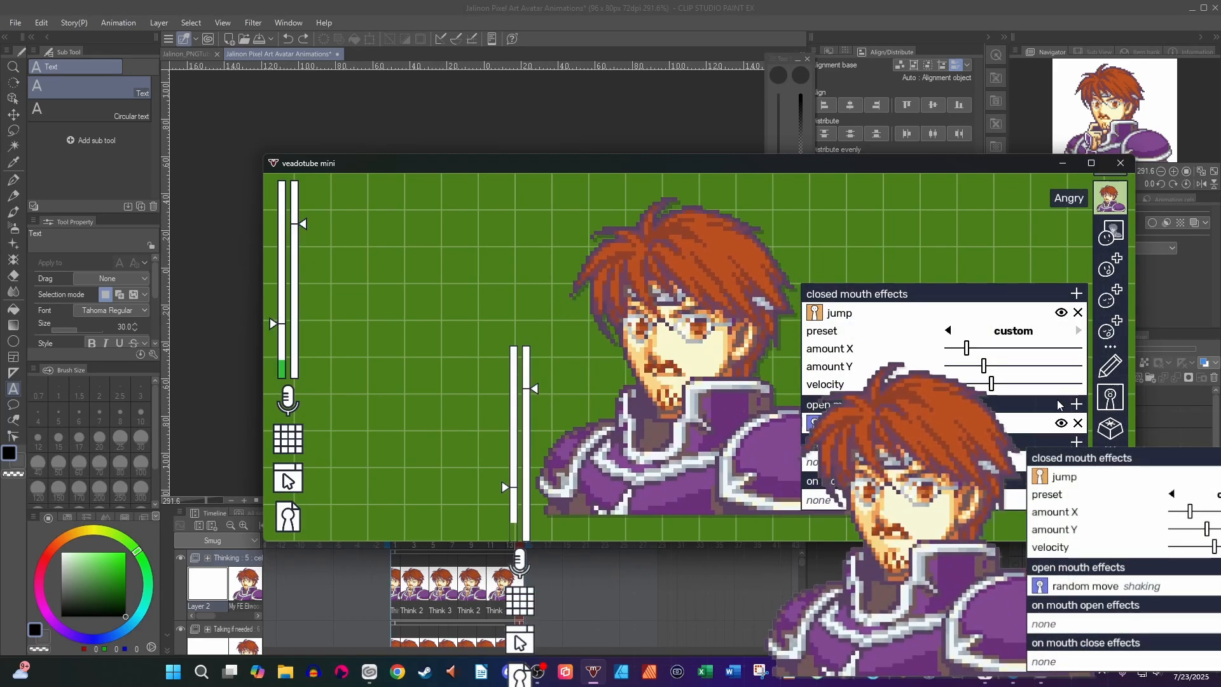
pyautogui.click(1001, 385)
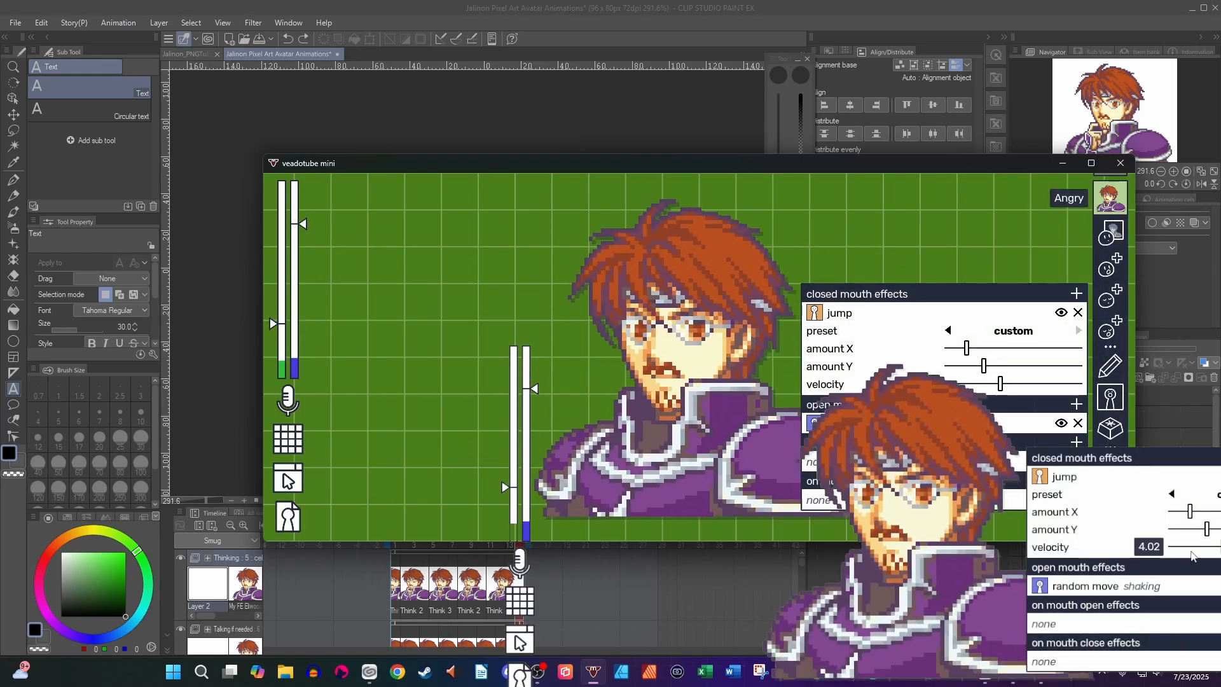
pyautogui.moveTo(966, 349); pyautogui.dragTo(962, 349)
pyautogui.click(973, 368)
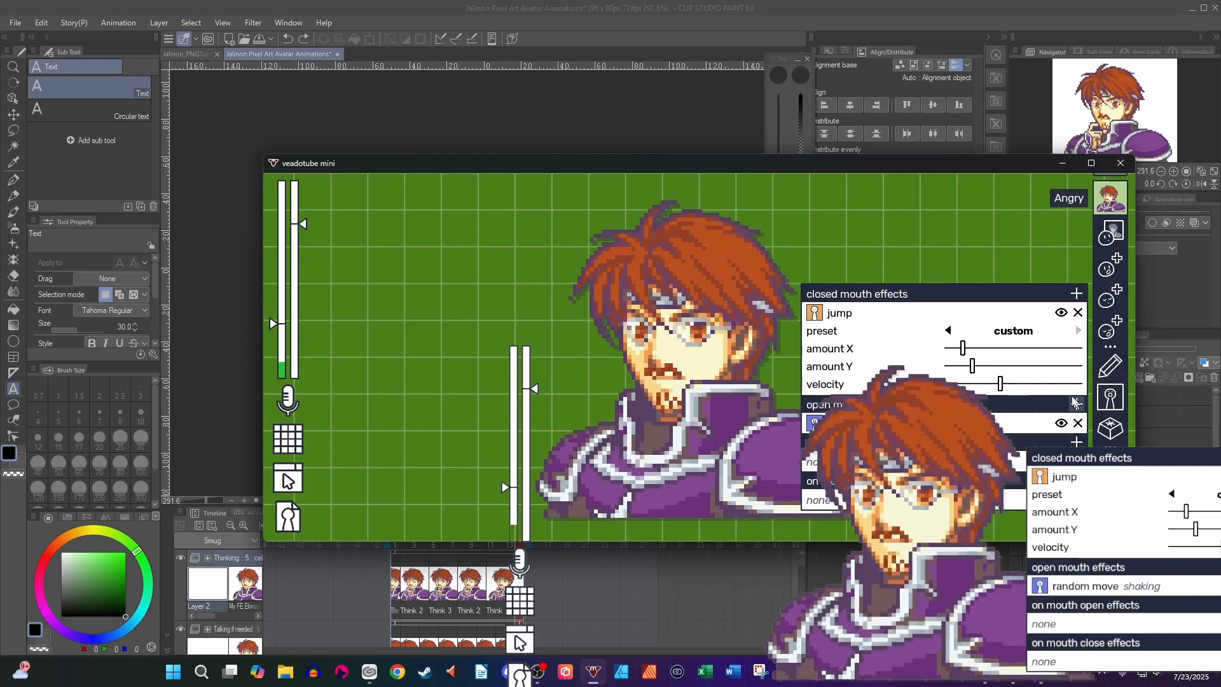
pyautogui.click(522, 398)
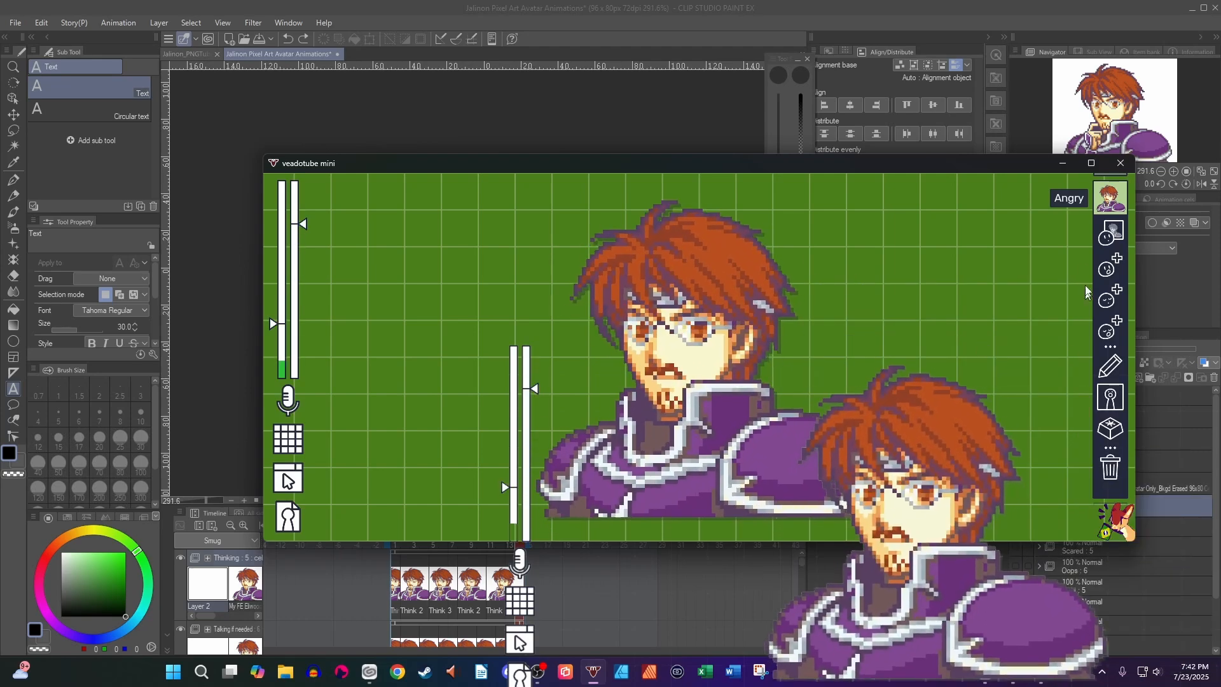
pyautogui.click(1108, 209)
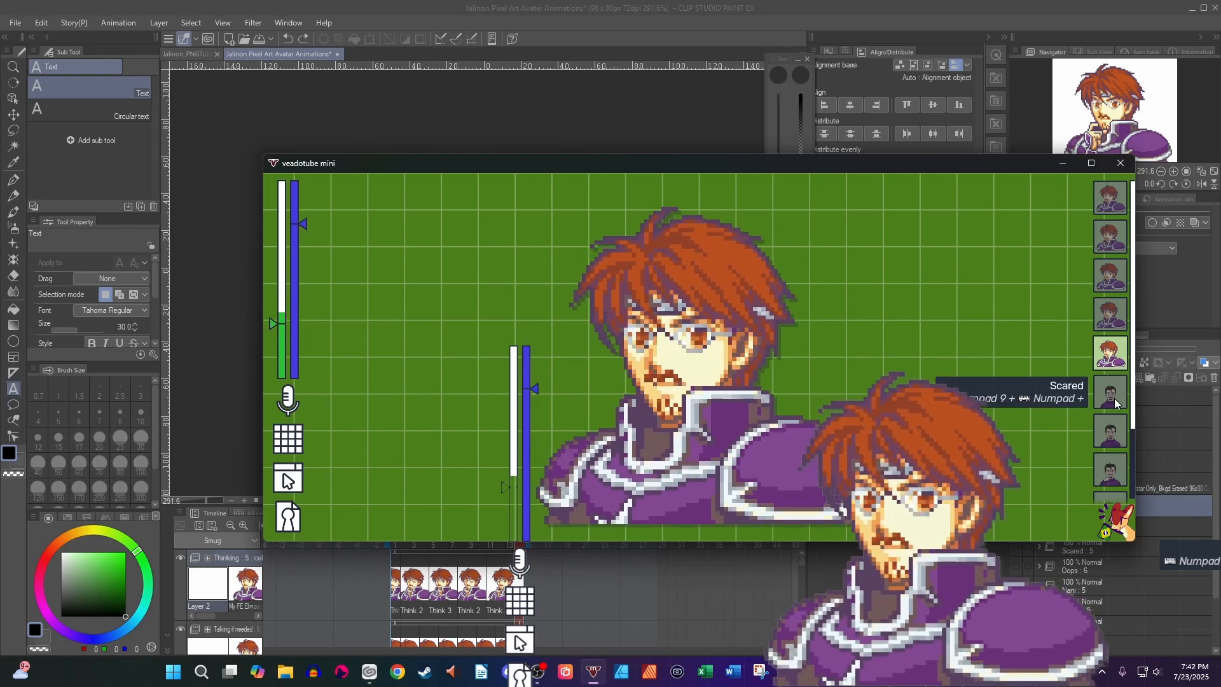
# Replace the Scared state's closed mouth image with "Scared V2 Jalinon Pixel Avatar ANimation.png"
pyautogui.click(1114, 397)
pyautogui.click(1116, 236)
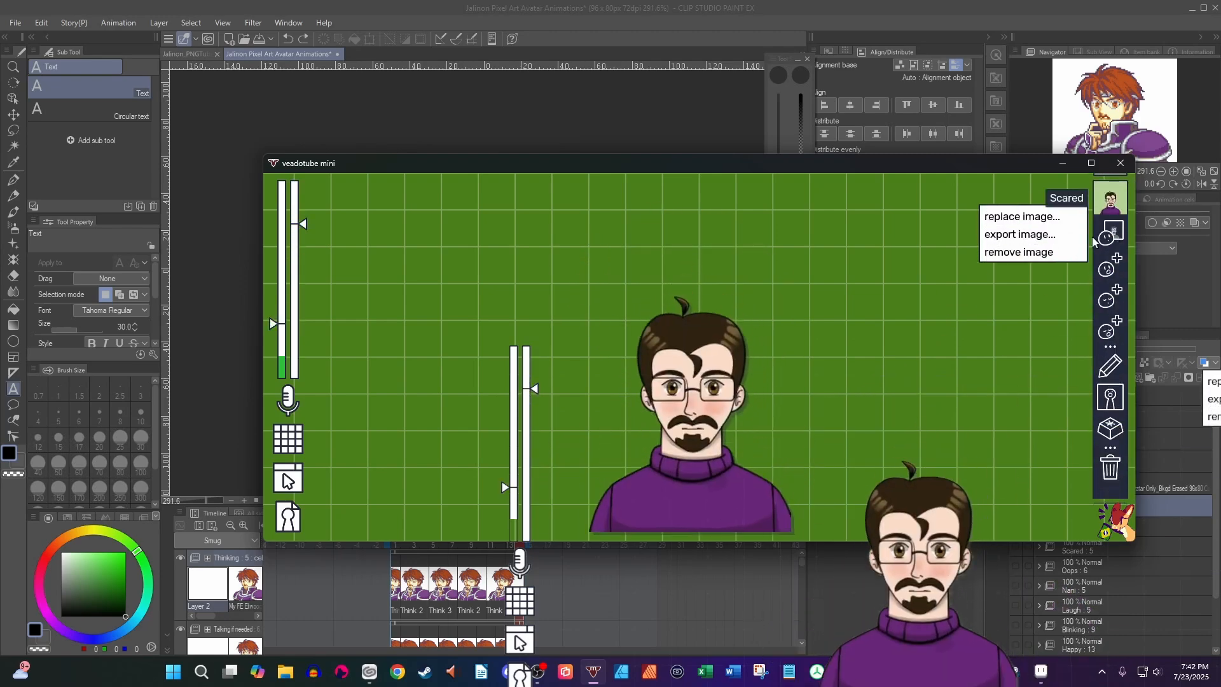
pyautogui.click(1024, 217)
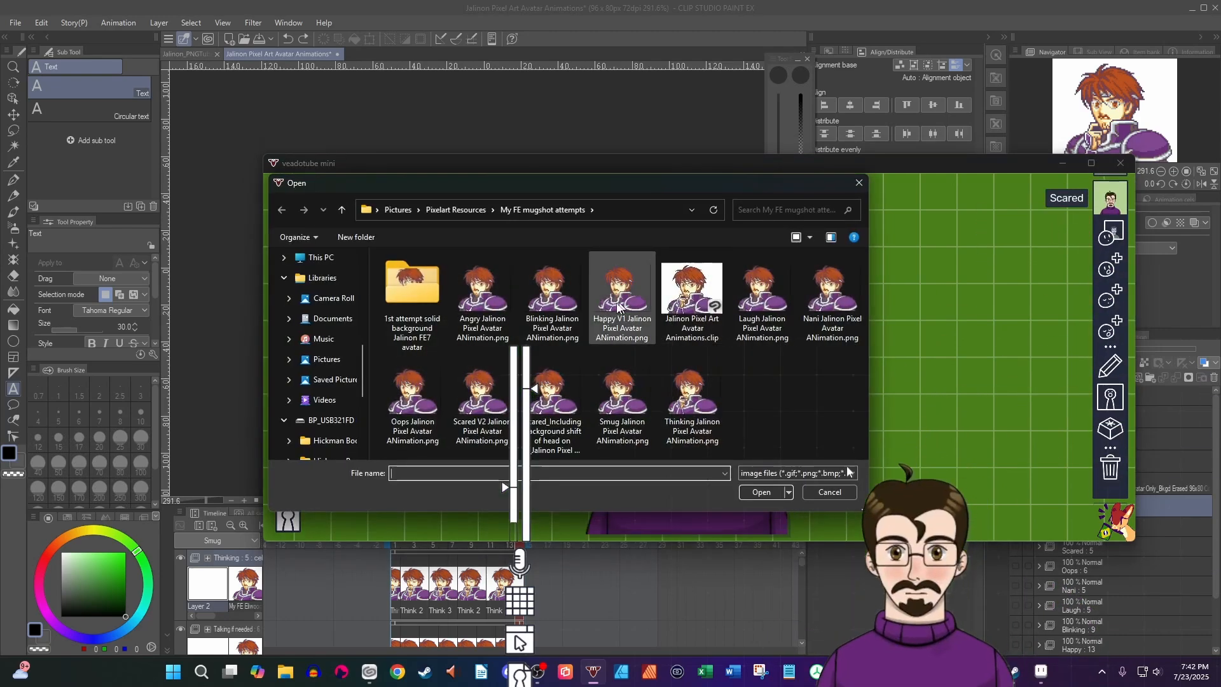
pyautogui.doubleClick(493, 400)
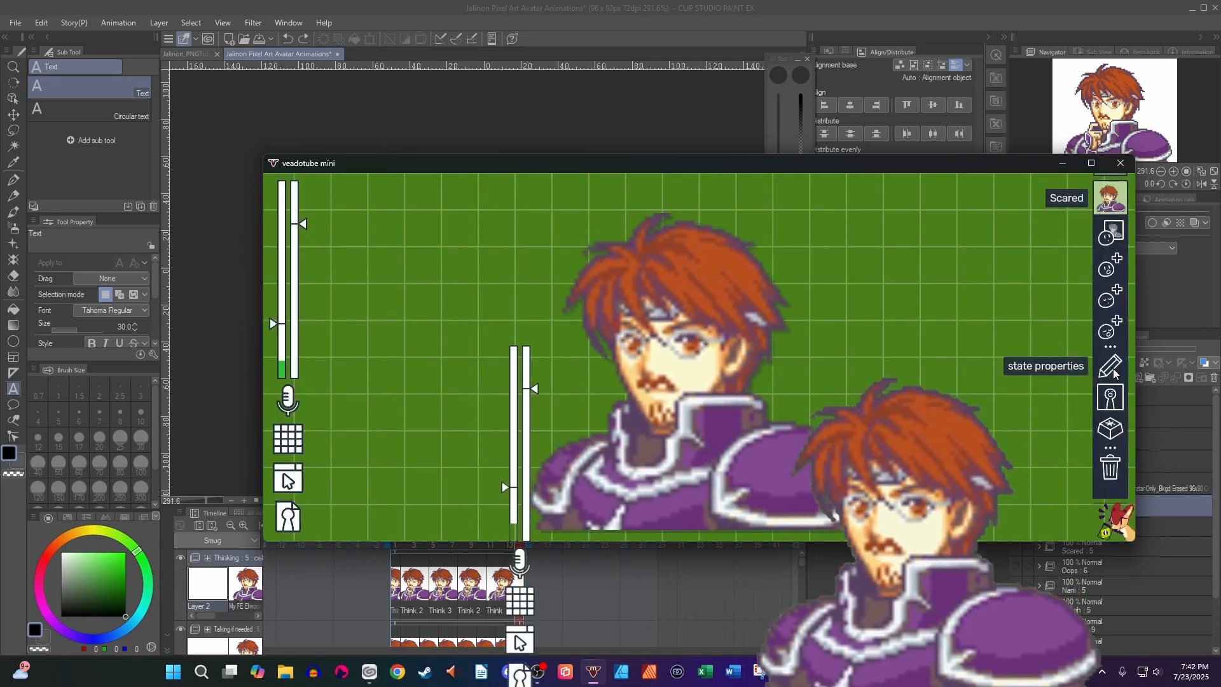
# Set the Scared state's image mode to pixel in its state properties
pyautogui.click(1109, 366)
pyautogui.click(1078, 375)
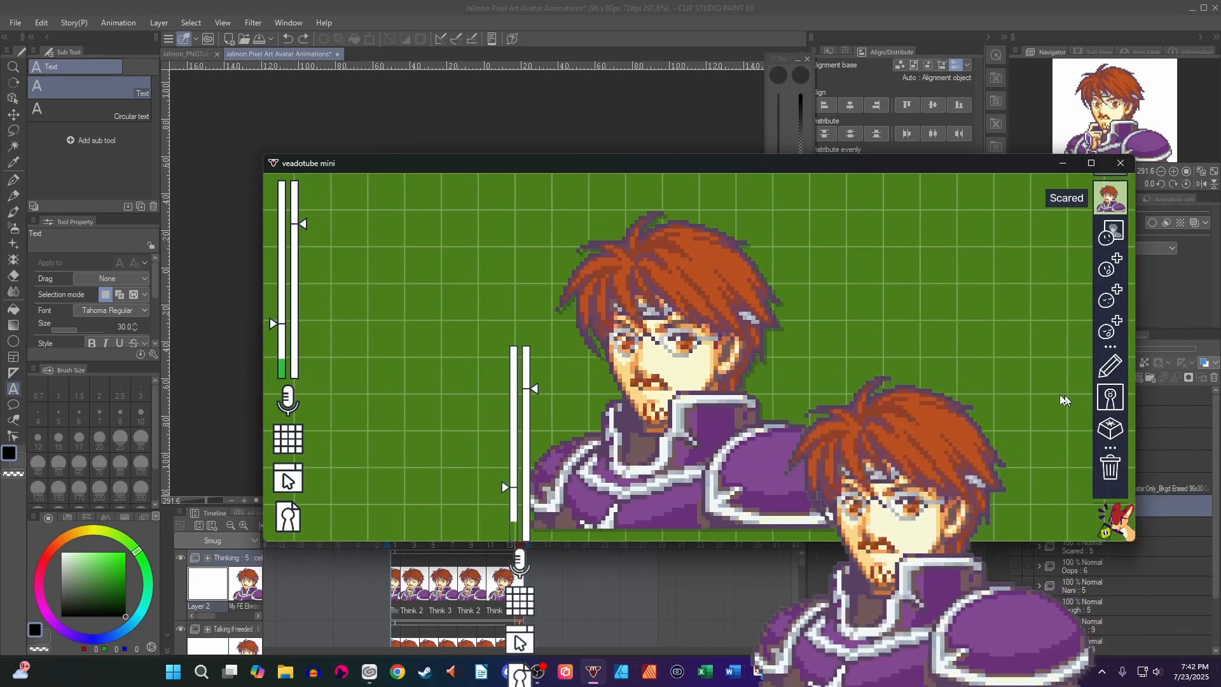
pyautogui.click(1110, 369)
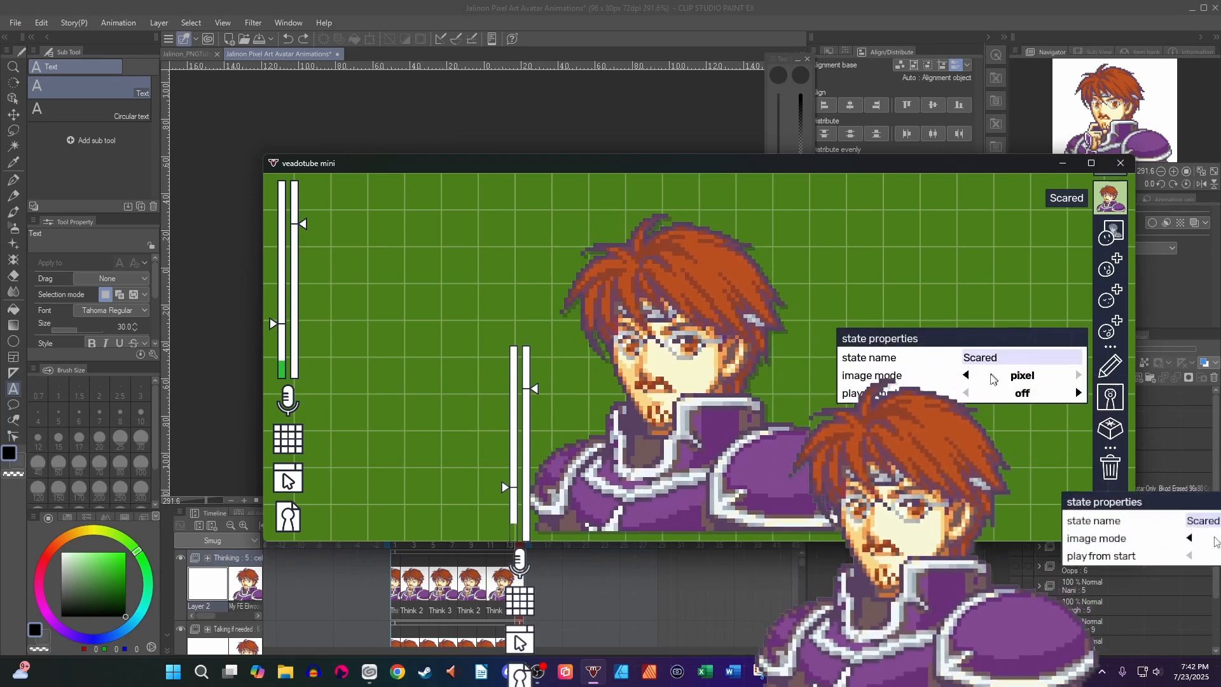
# Reduce the amount and velocity of the Scared state's closed mouth random move effect
pyautogui.click(1114, 401)
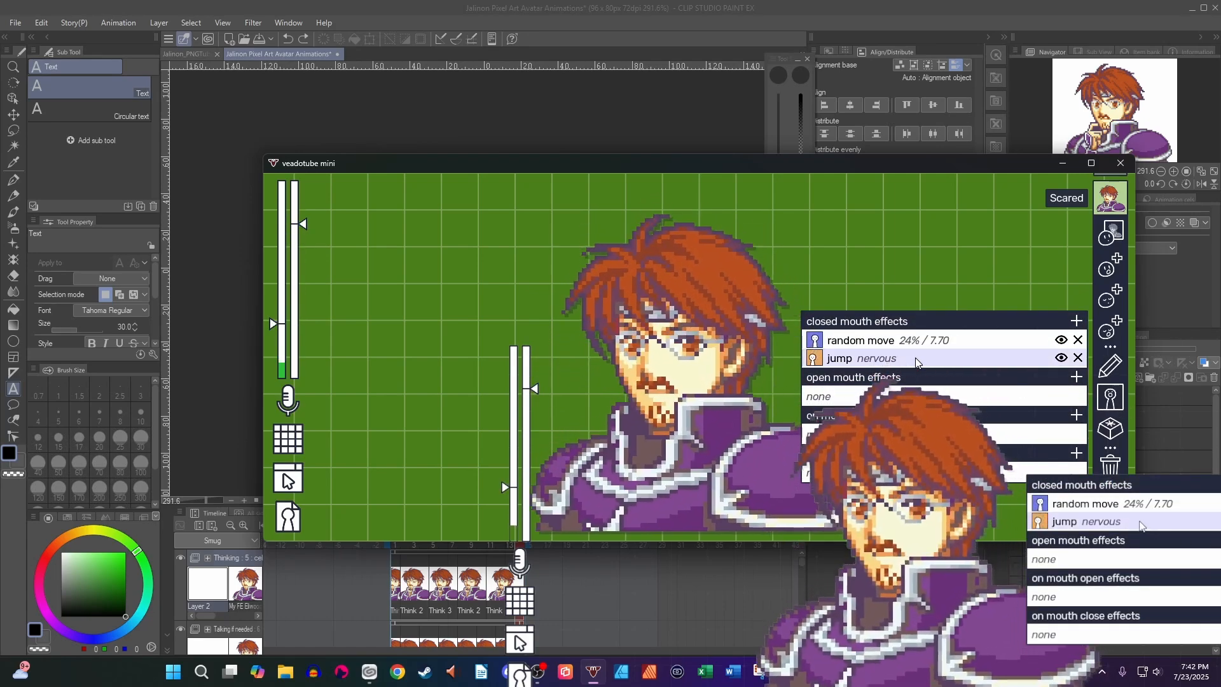
pyautogui.click(934, 342)
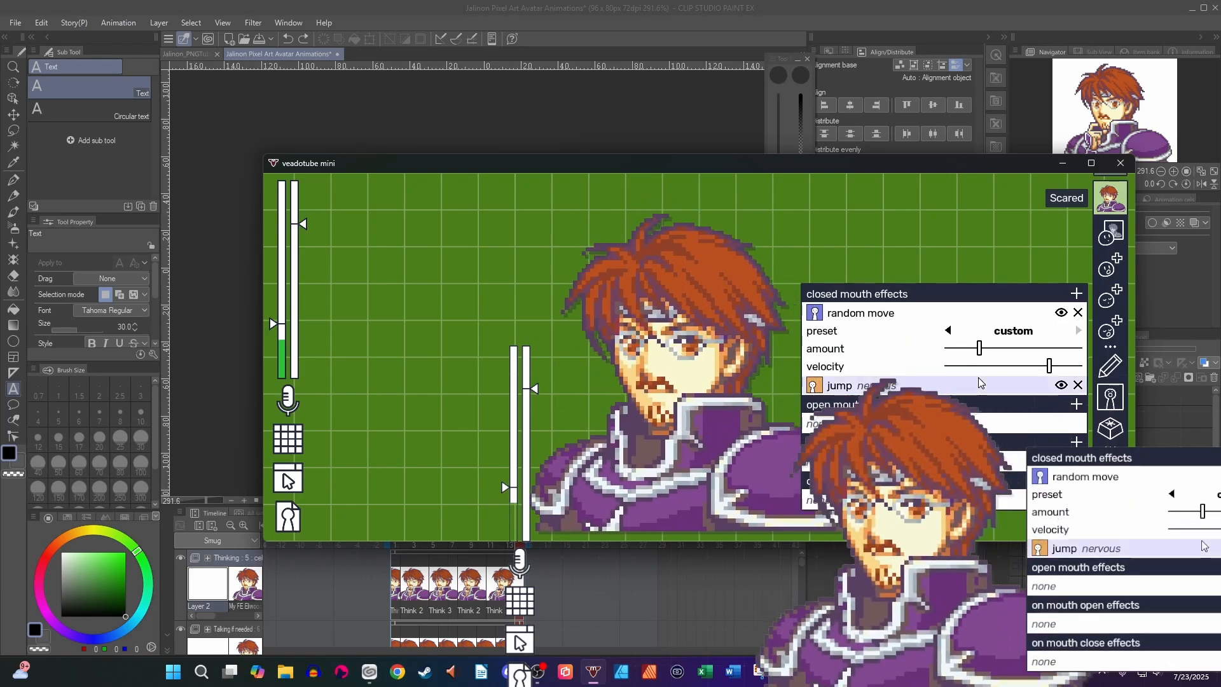
pyautogui.click(1020, 366)
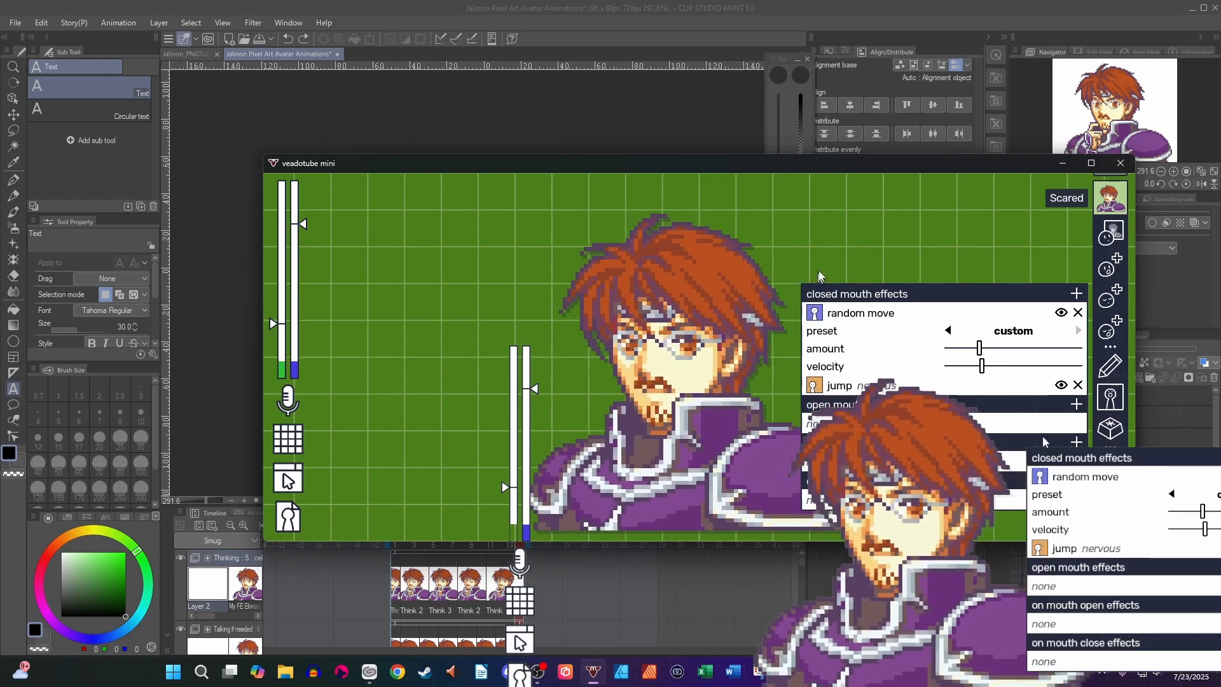
pyautogui.click(956, 365)
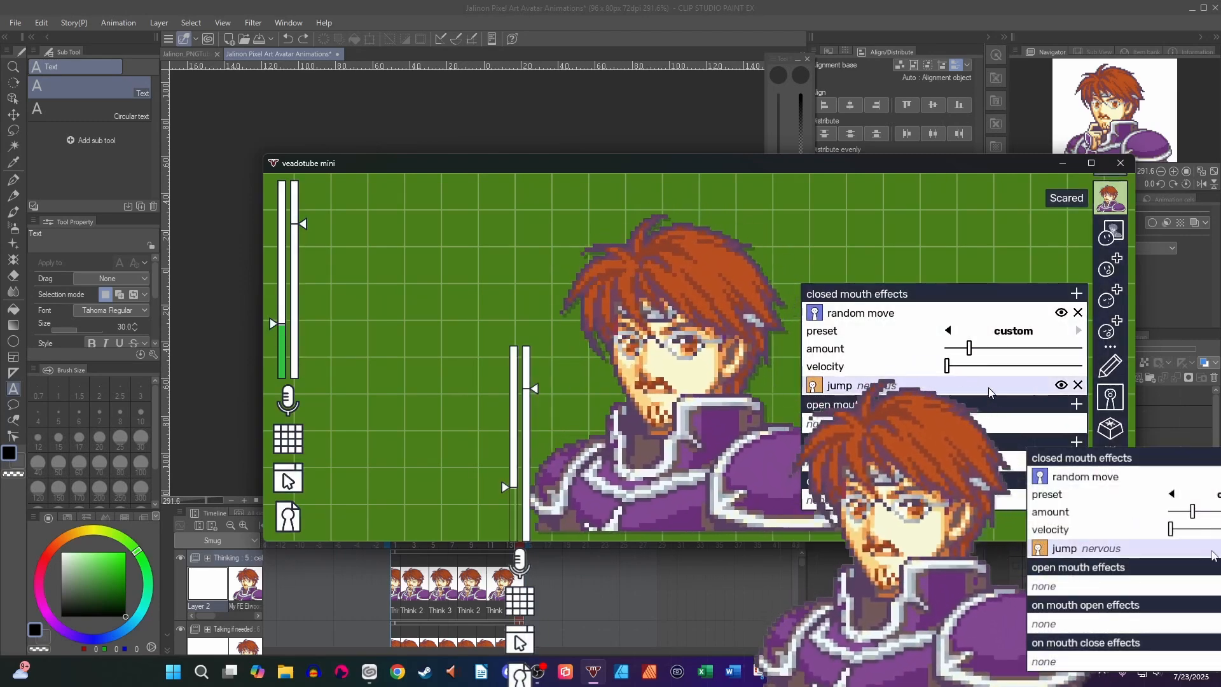
# Disable the Scared state's random move effect and reduce amount X, amount Y and velocity of its jump effect
pyautogui.click(947, 389)
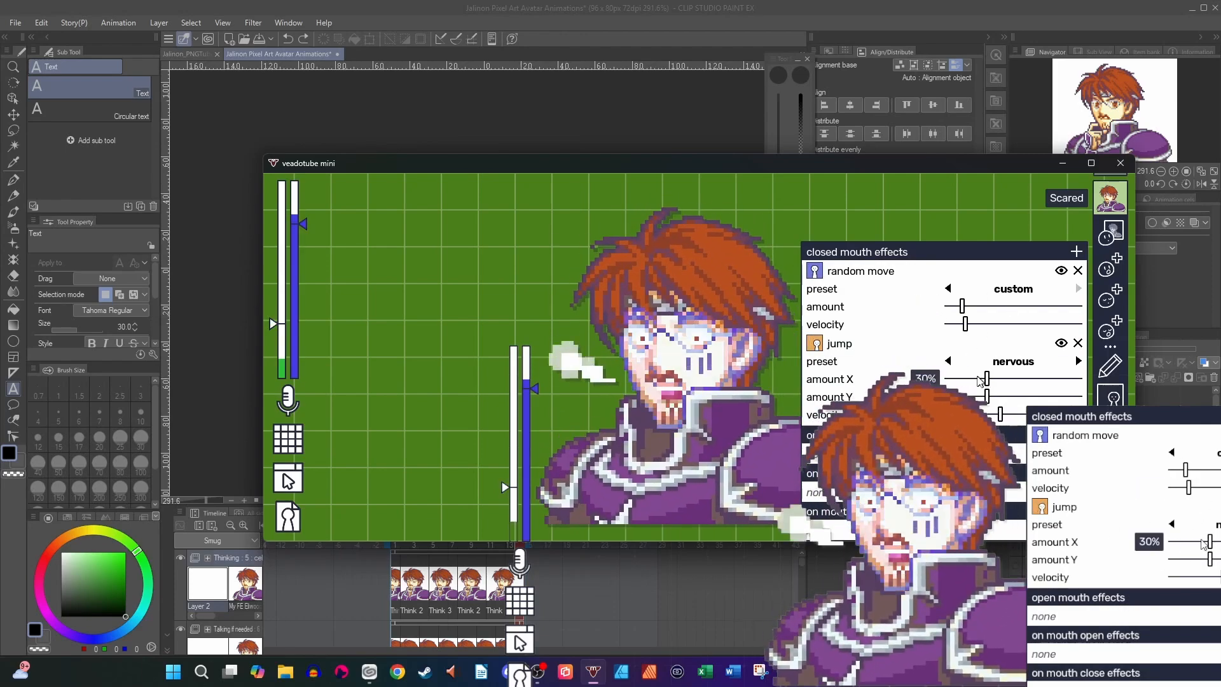
pyautogui.moveTo(981, 380); pyautogui.dragTo(965, 379)
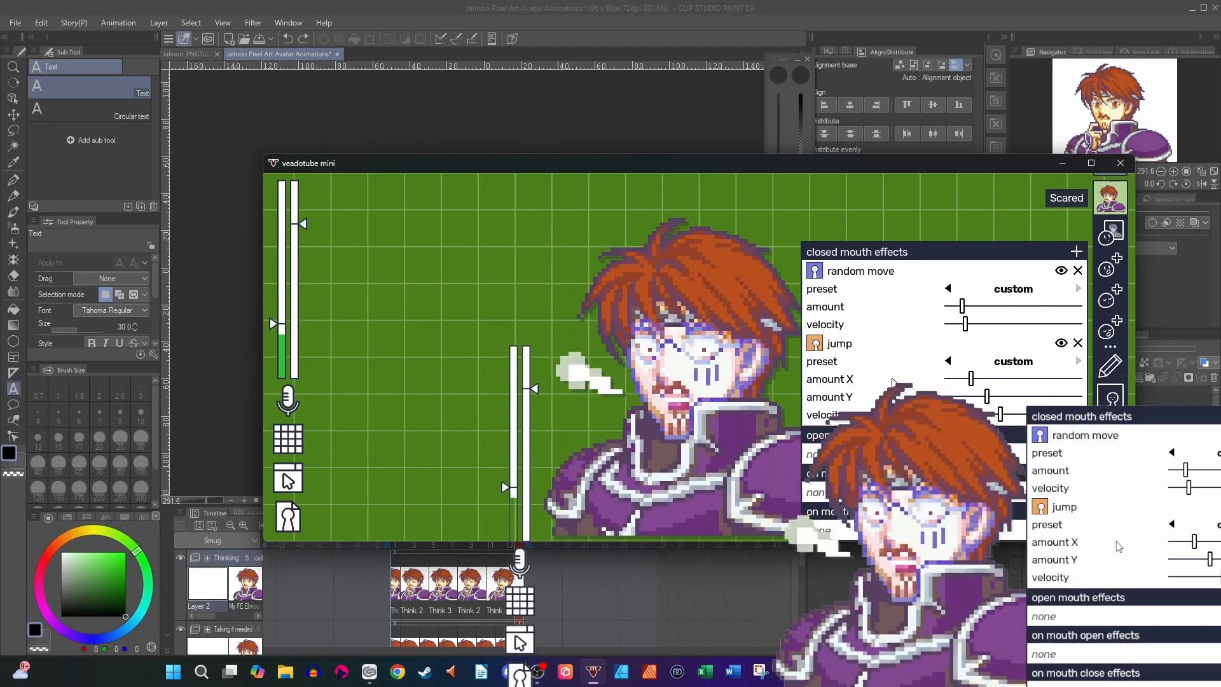
pyautogui.click(1060, 270)
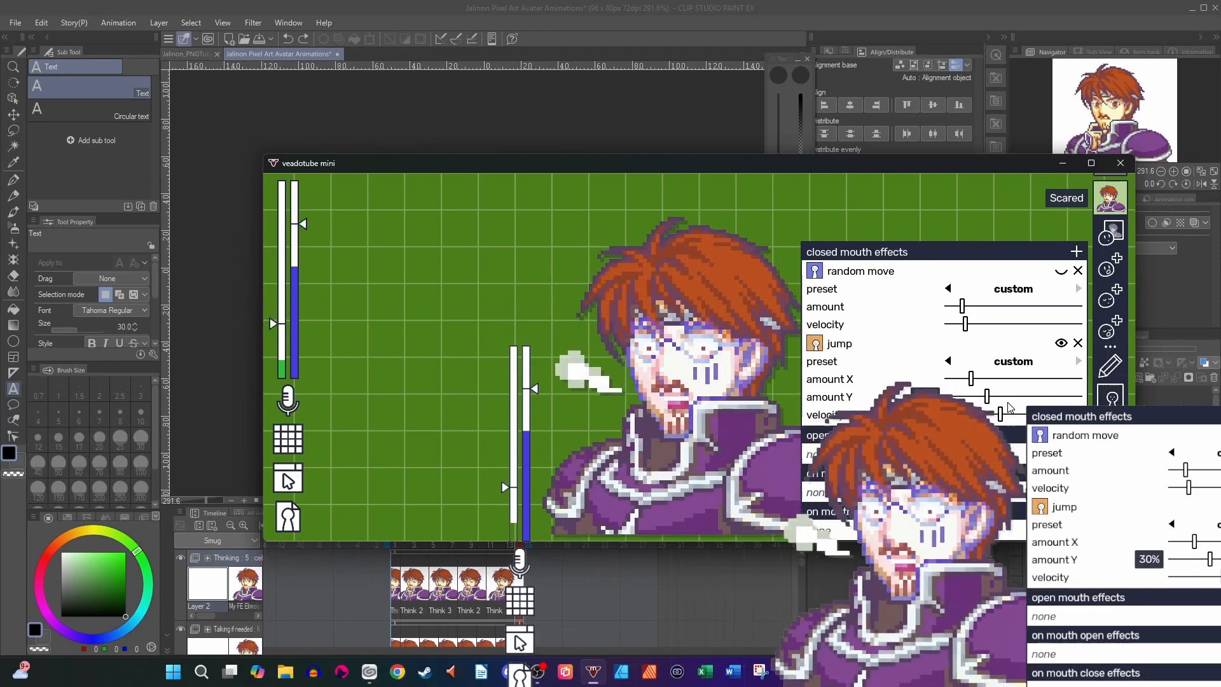
pyautogui.moveTo(986, 399); pyautogui.dragTo(957, 396)
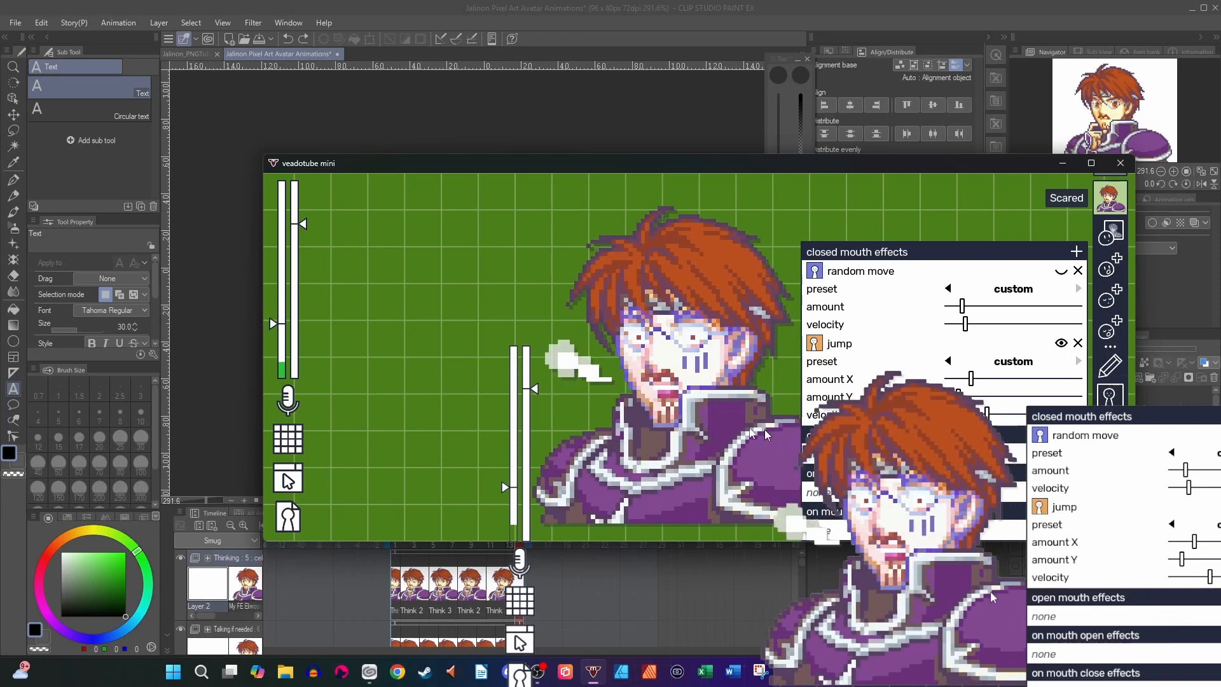
pyautogui.click(540, 412)
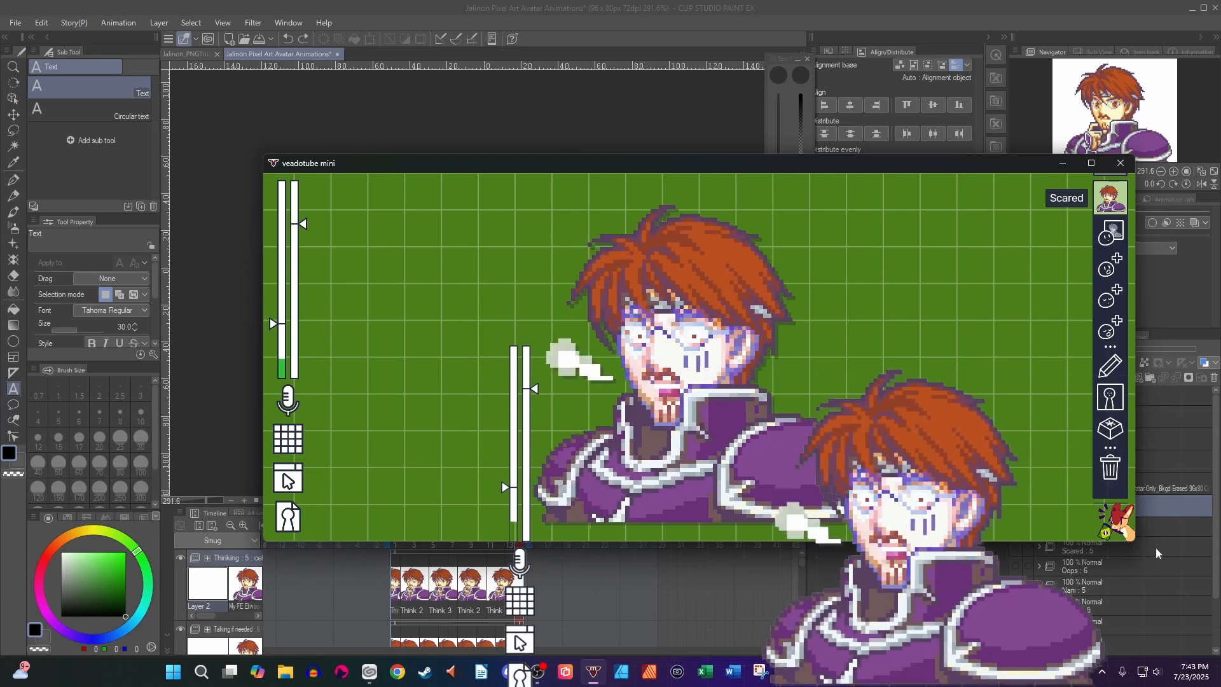
# Test the assigned state shortcuts by switching the avatar repeatedly to and from the Idle Blink state
pyautogui.press('1')
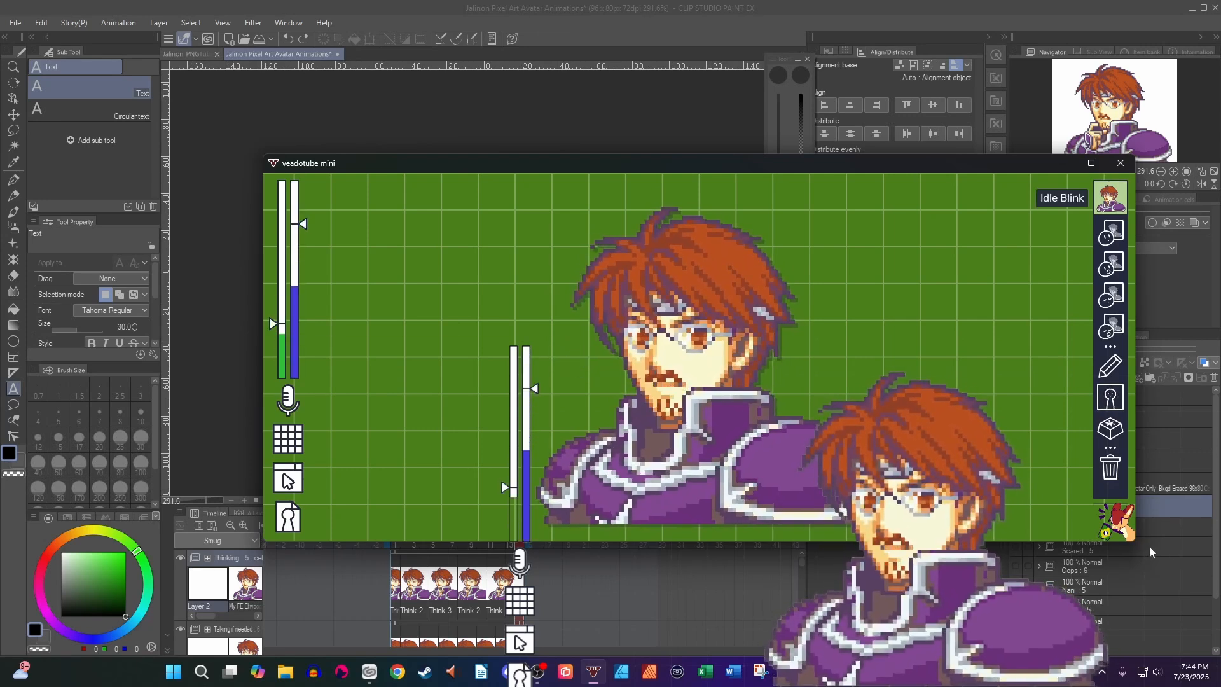
pyautogui.press('2')
pyautogui.press('1')
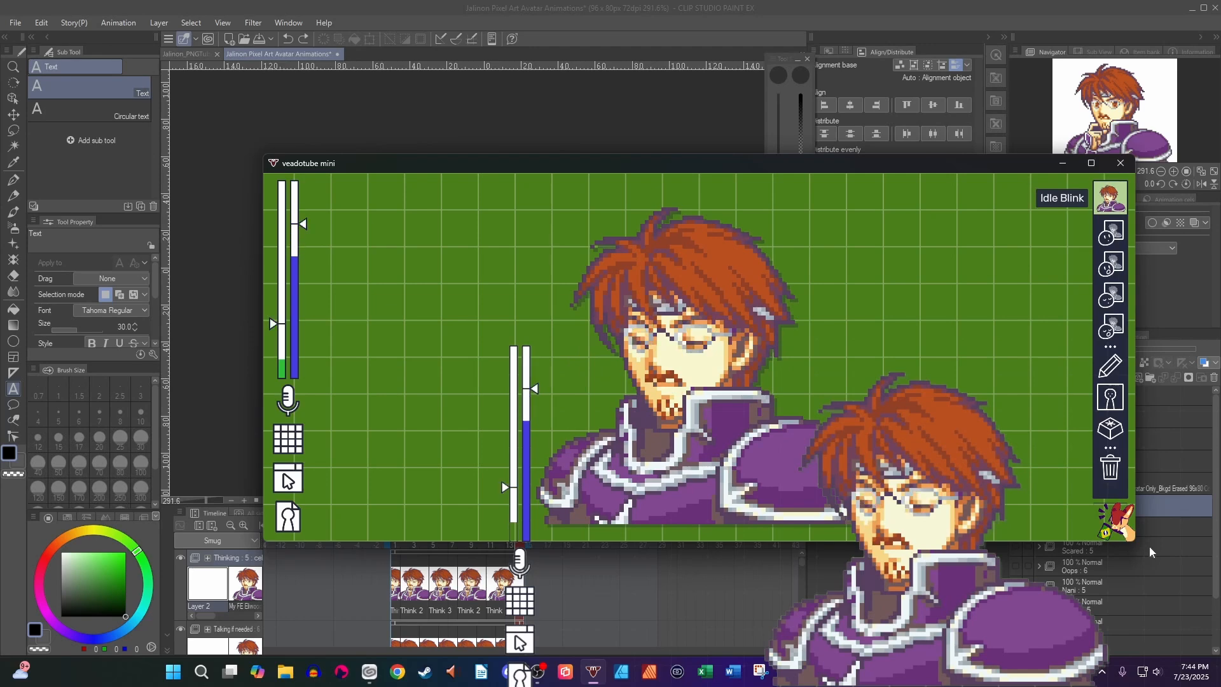
pyautogui.press('2')
pyautogui.press('1')
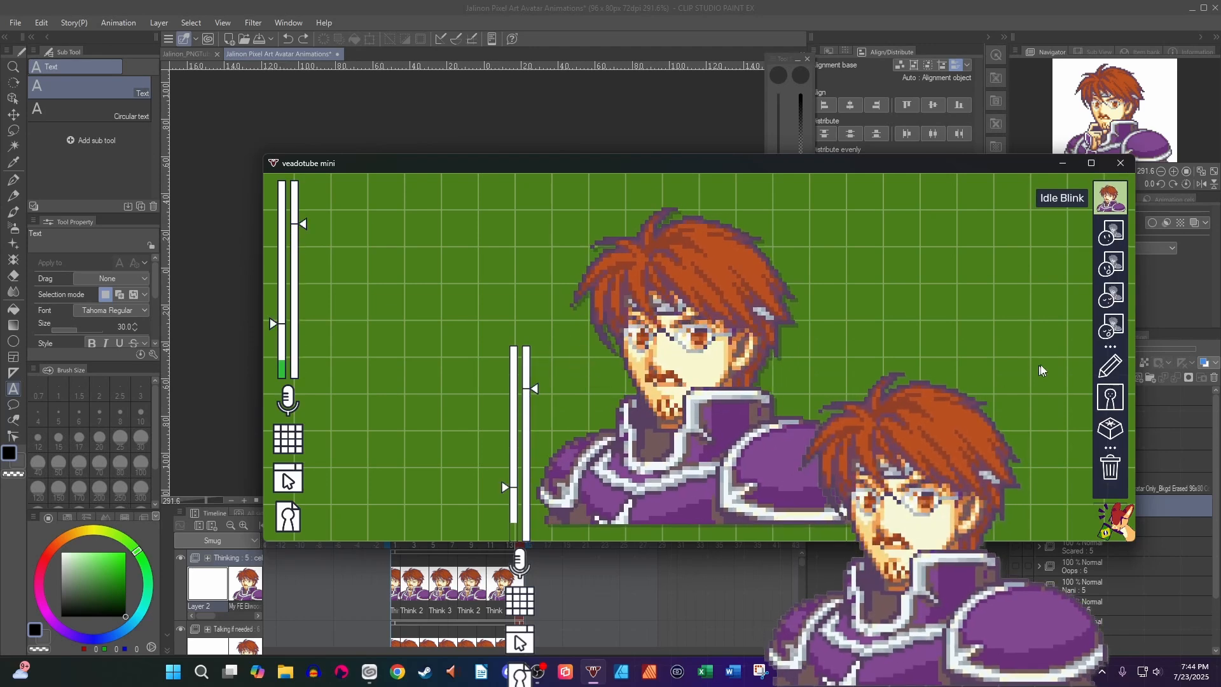
pyautogui.press('2')
pyautogui.press('1')
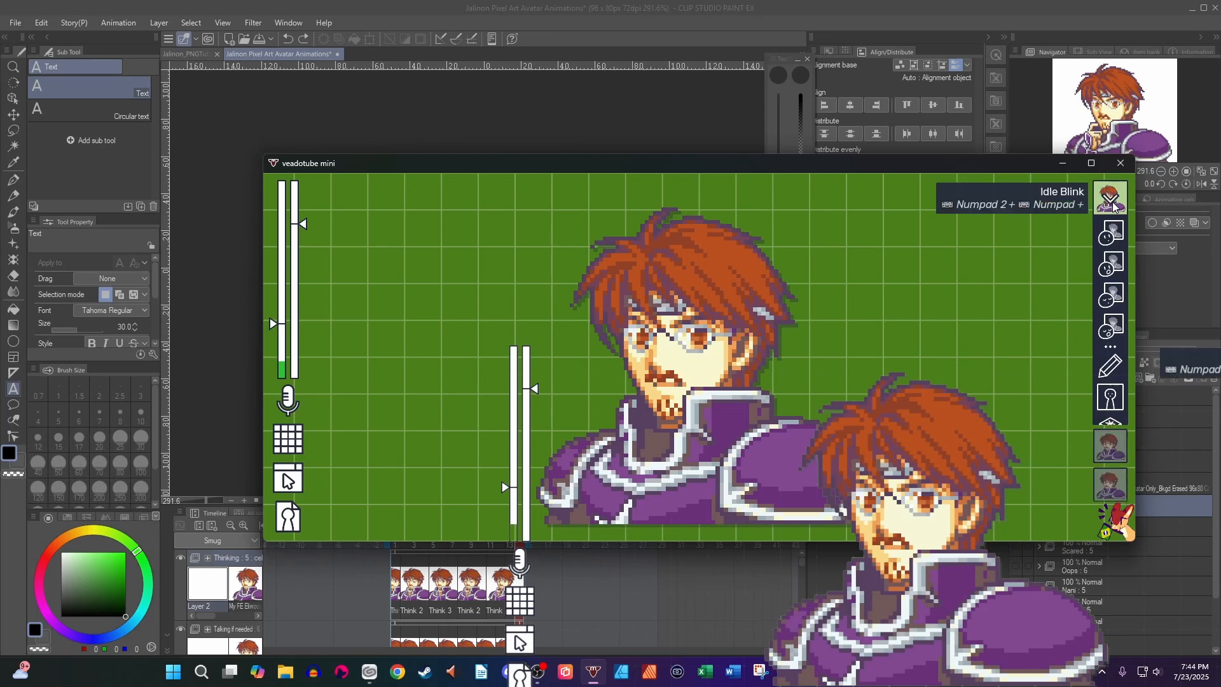
# Replace the Happy state's closed mouth image with "Happy V1 Jalinon Pixel Avatar ANimation.png" and set its image mode to pixel
pyautogui.click(1113, 206)
pyautogui.click(1116, 436)
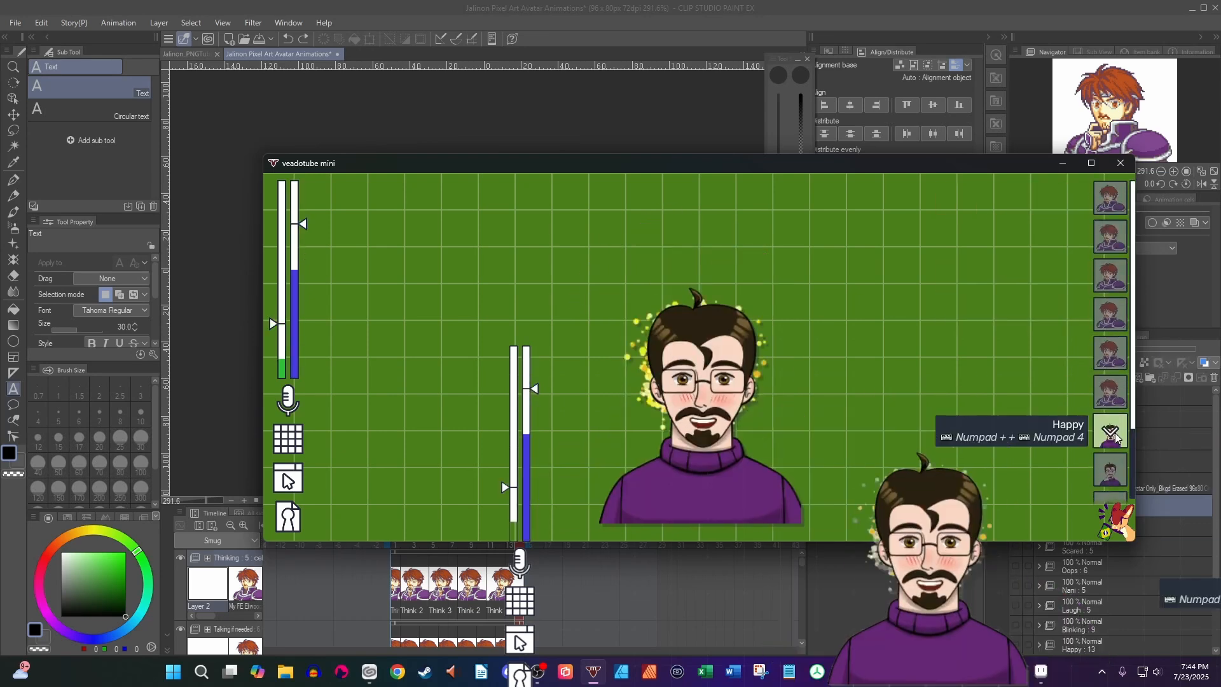
pyautogui.click(1111, 233)
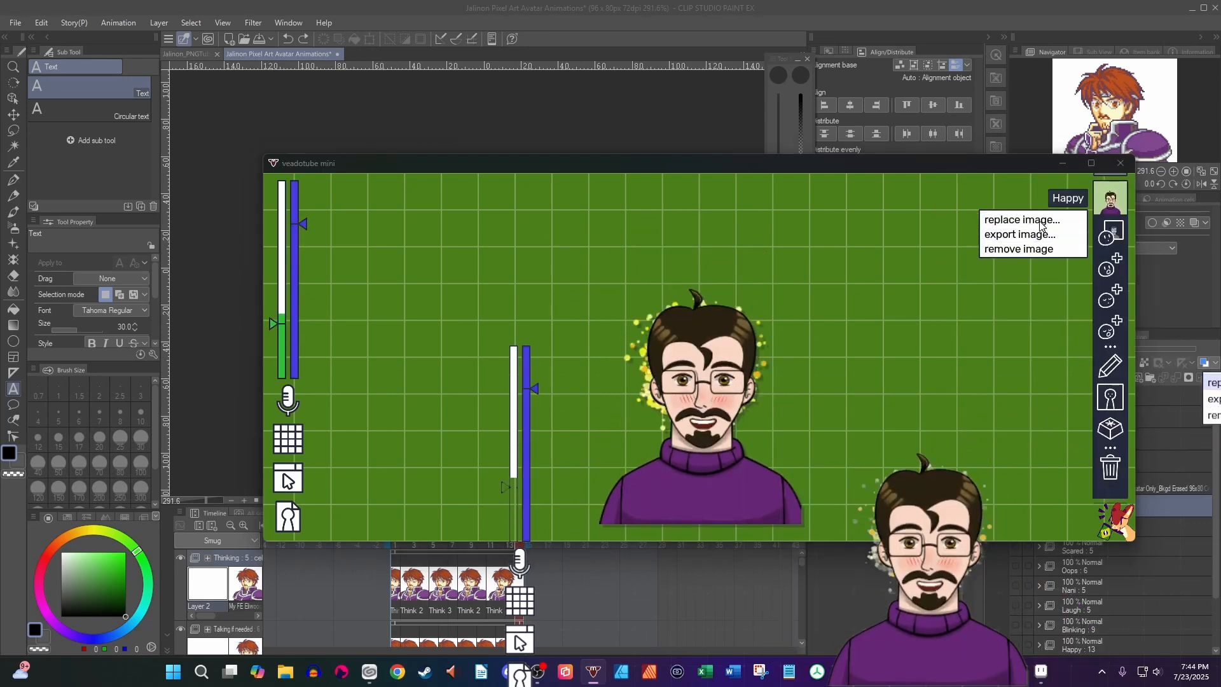
pyautogui.click(1024, 213)
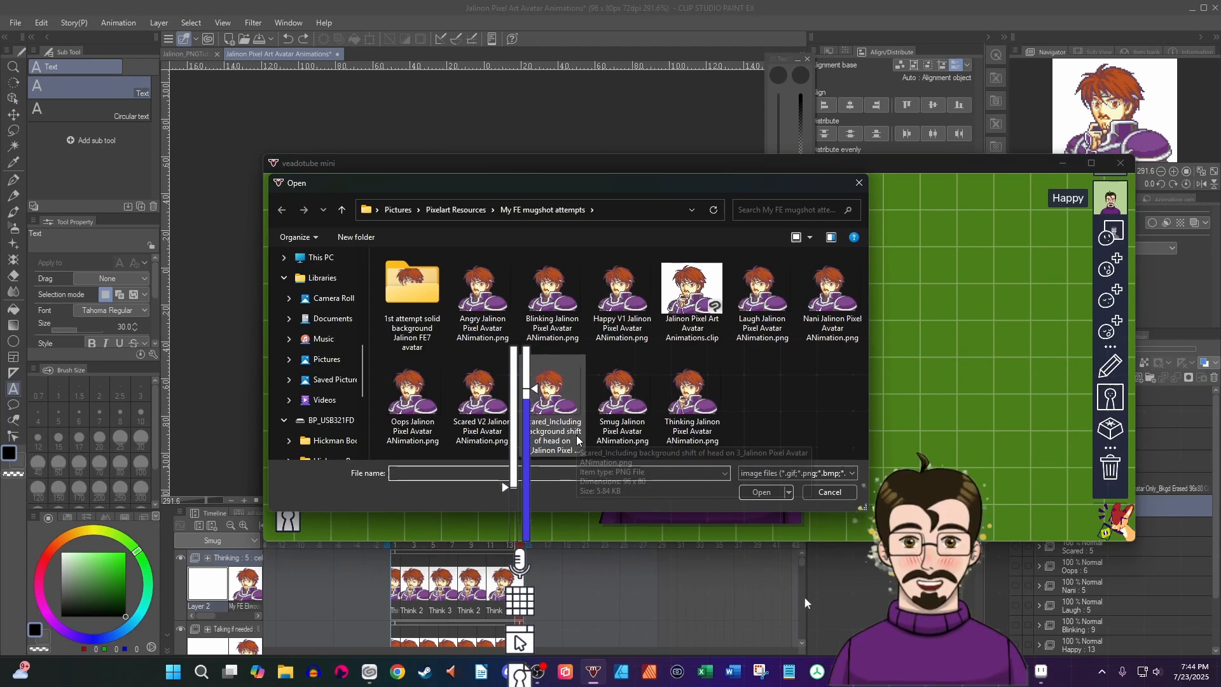
pyautogui.doubleClick(614, 309)
pyautogui.click(1111, 372)
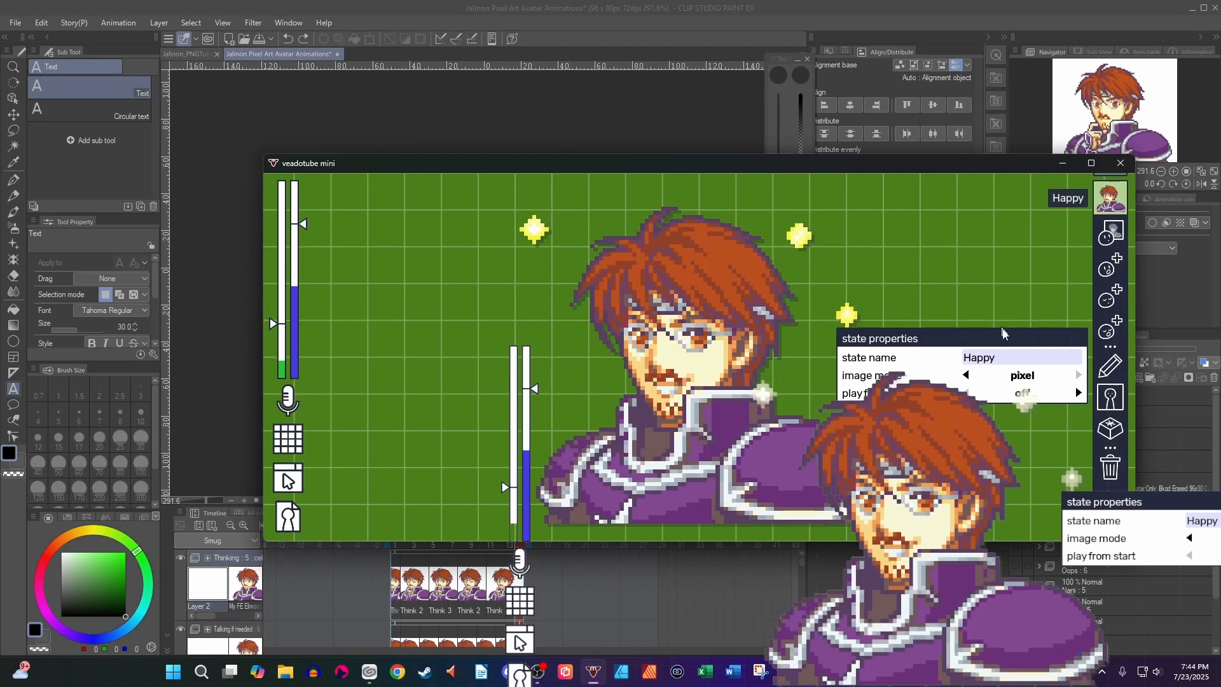
pyautogui.click(1108, 431)
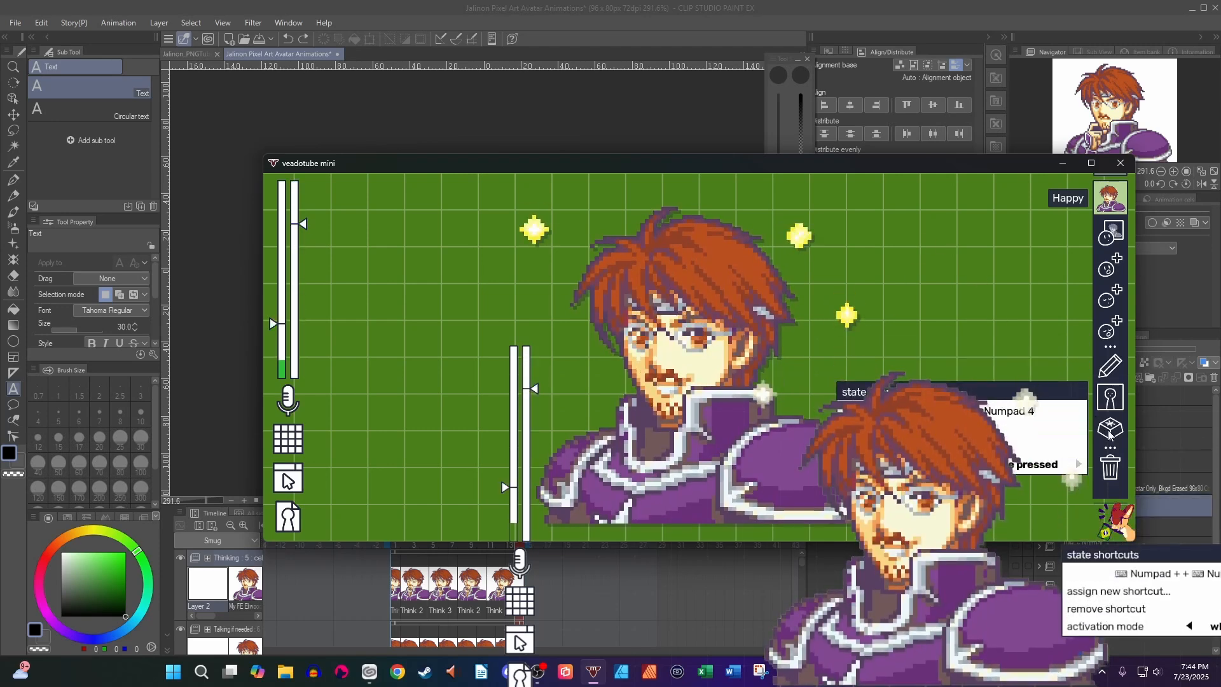
pyautogui.click(1106, 374)
# Replace the Thinking state's closed mouth image with "Thinking Jalinon Pixel Avatar ANimation.png" and set its image mode to pixel
pyautogui.click(1108, 200)
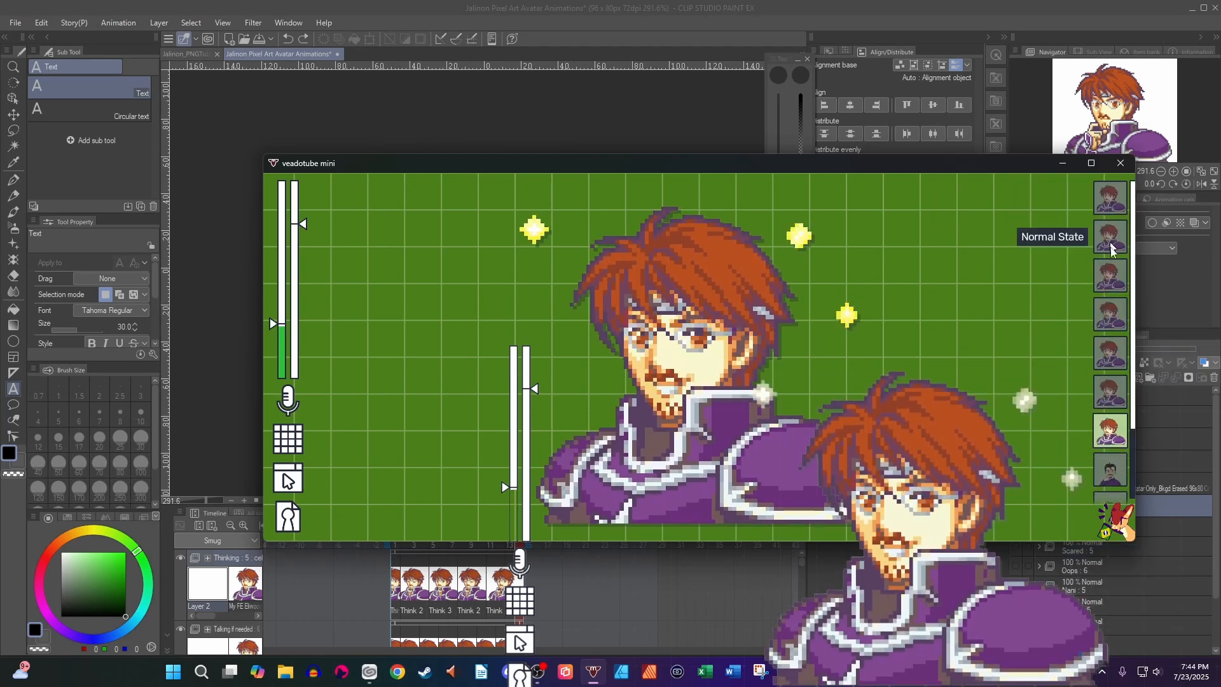
pyautogui.click(1109, 470)
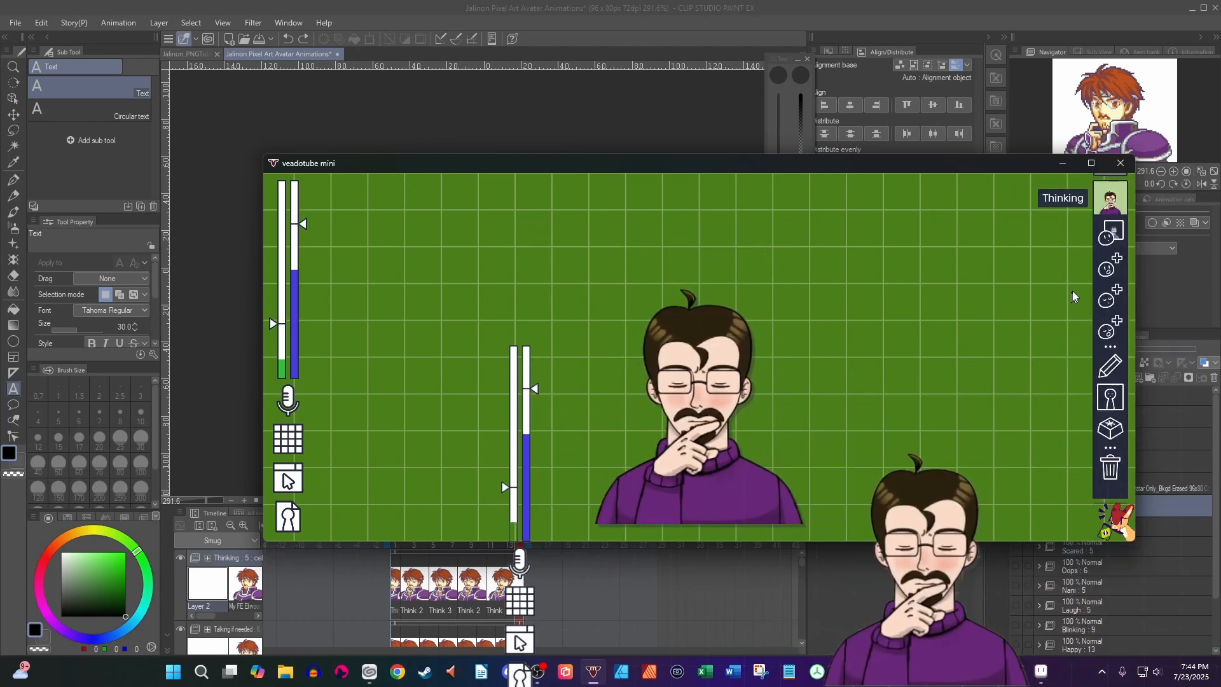
pyautogui.click(1047, 219)
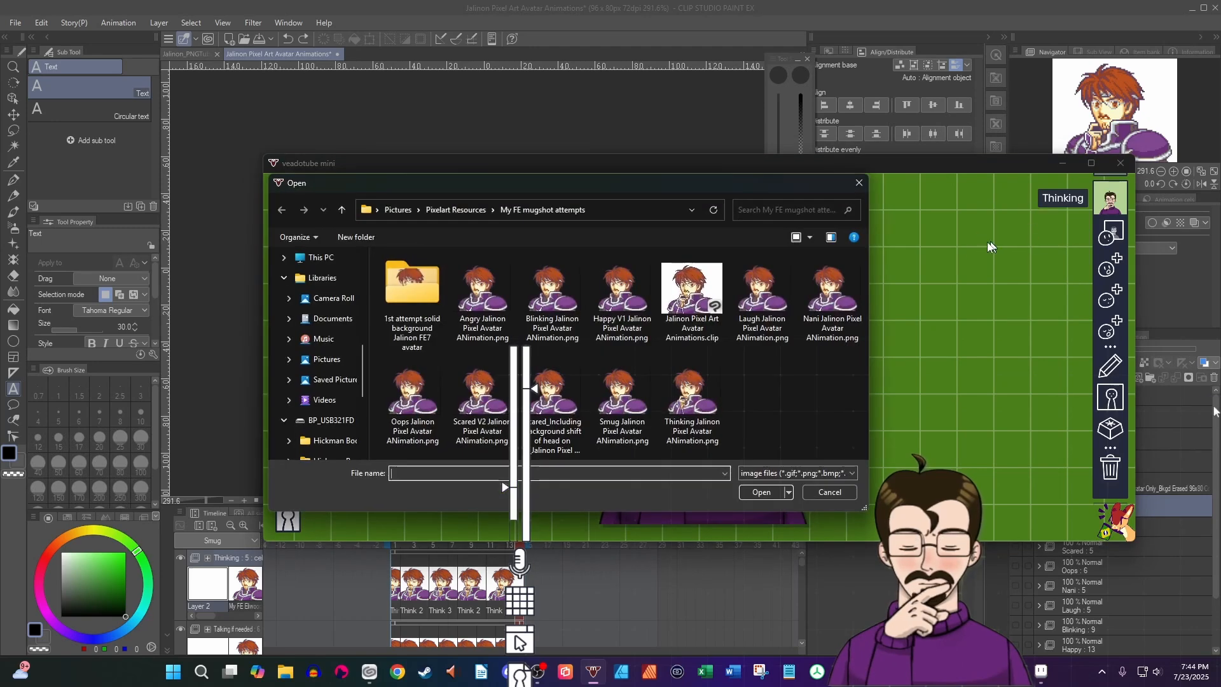
pyautogui.doubleClick(683, 410)
pyautogui.click(1109, 398)
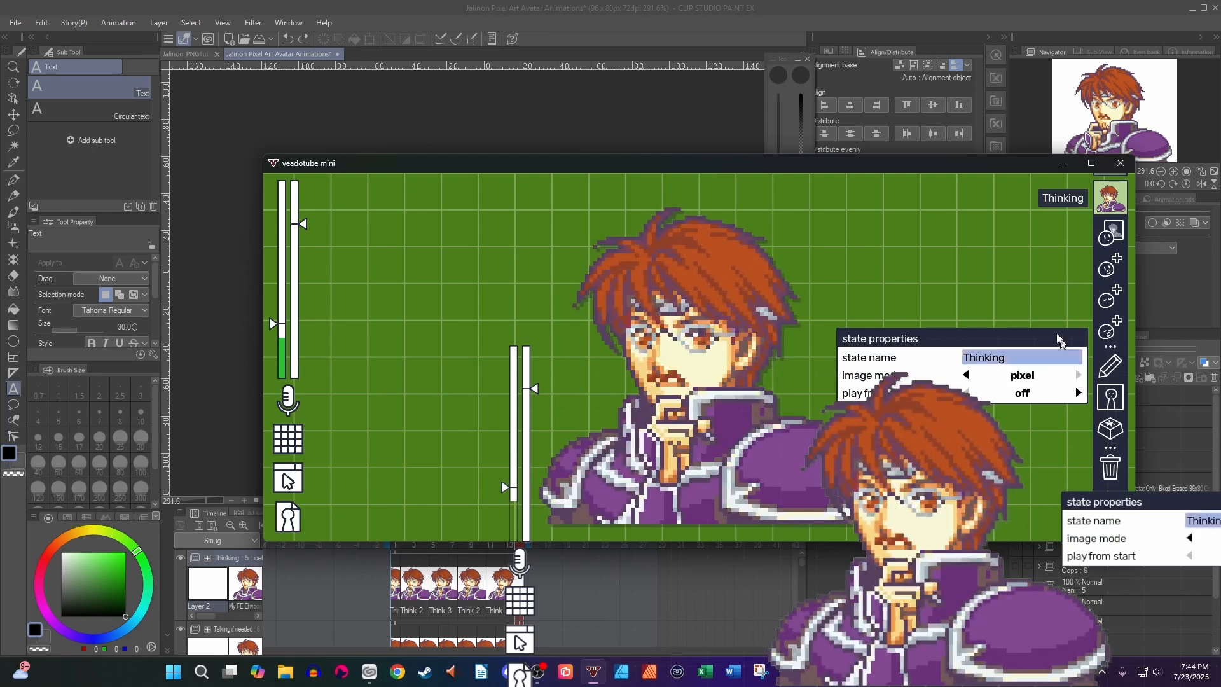
pyautogui.click(1003, 271)
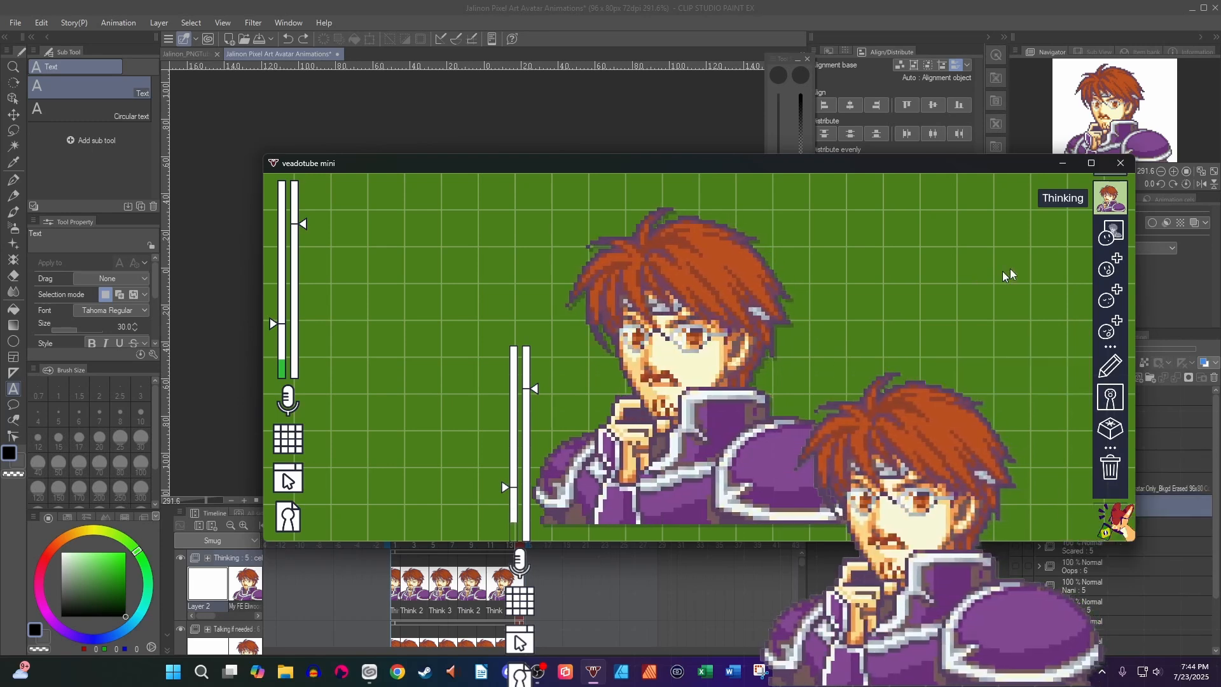
# Replace the Laugh state's closed mouth image with "Laugh Jalinon Pixel Avatar ANimation.png" and set its image mode to pixel
pyautogui.click(1110, 198)
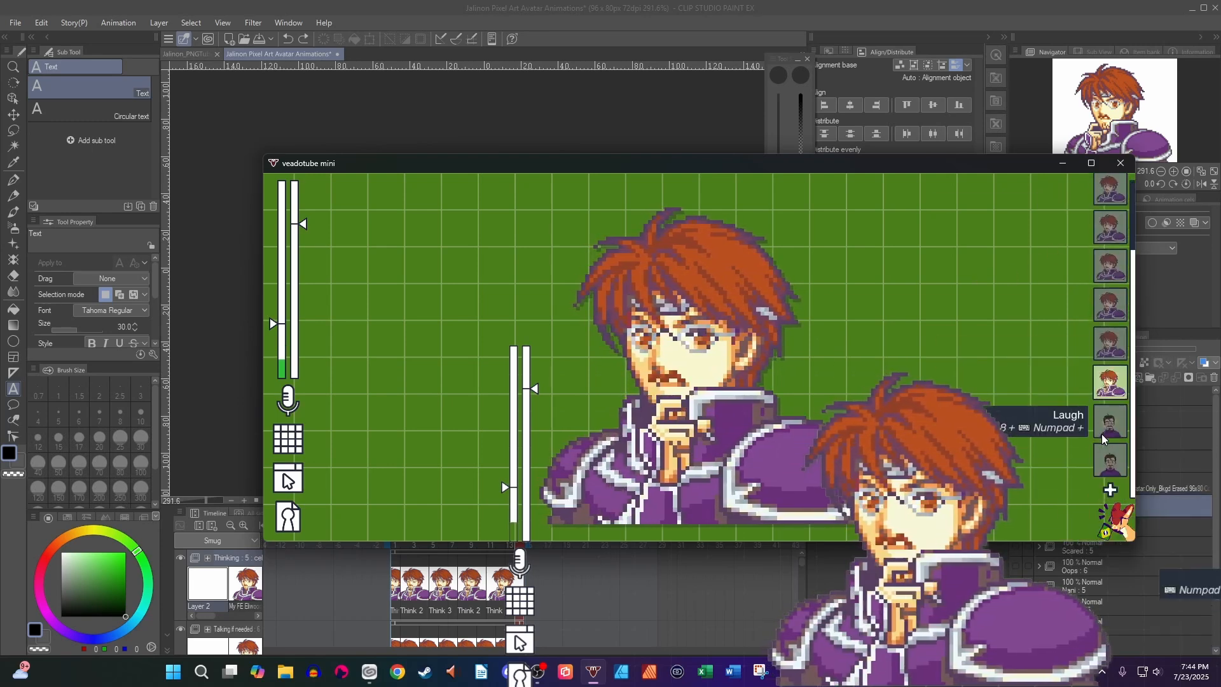
pyautogui.click(1111, 422)
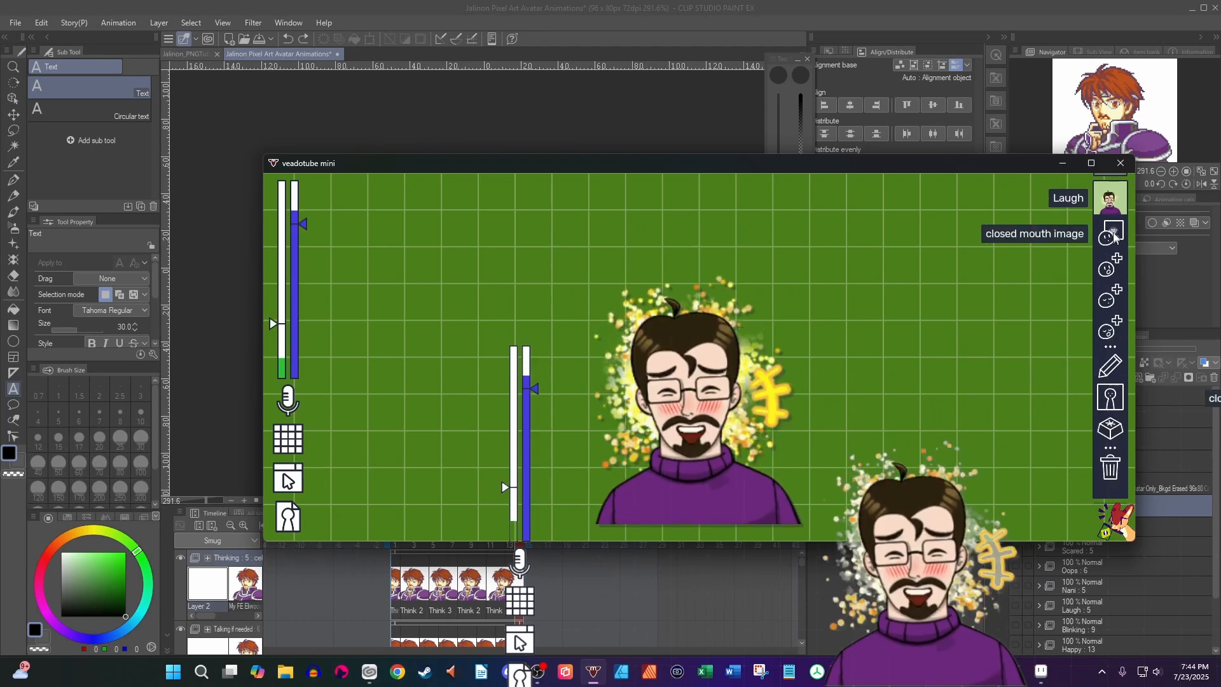
pyautogui.click(1111, 232)
pyautogui.click(1001, 216)
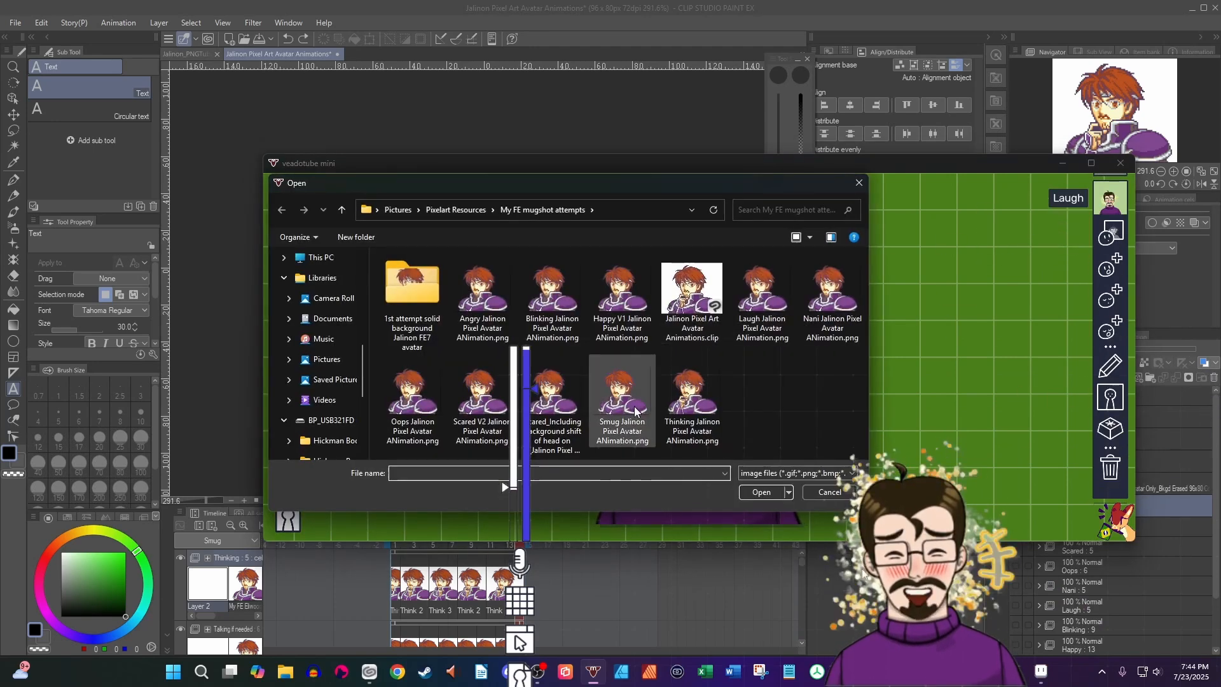
pyautogui.doubleClick(762, 296)
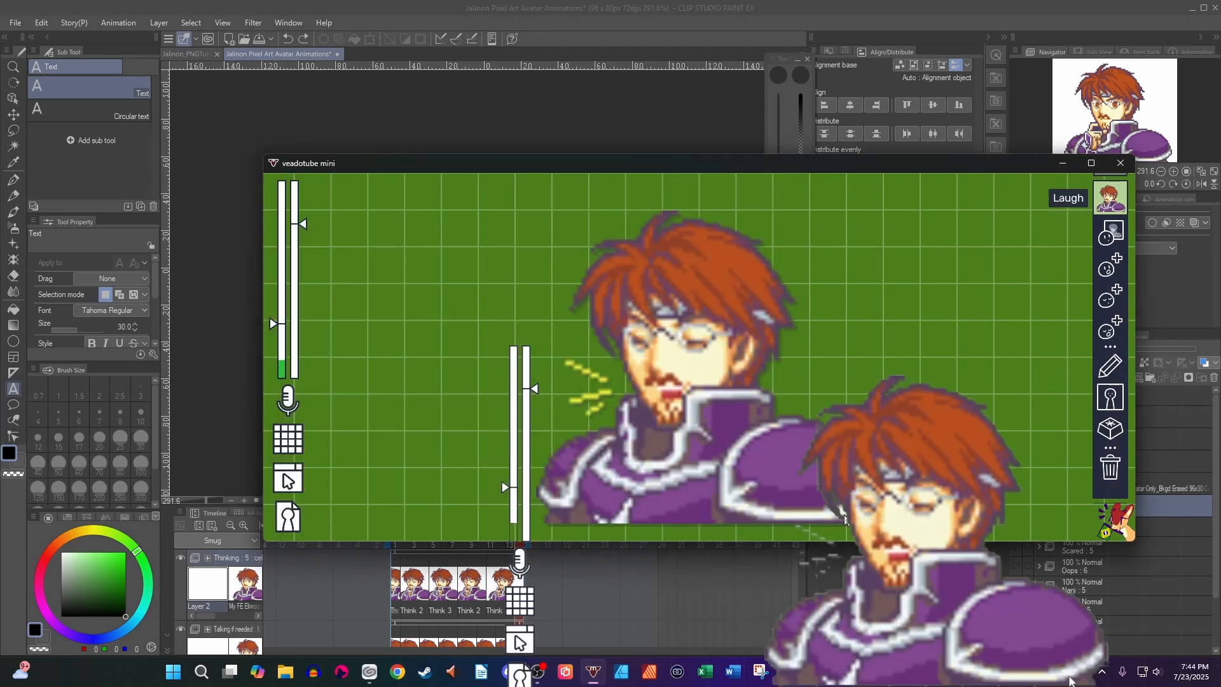
pyautogui.click(1109, 368)
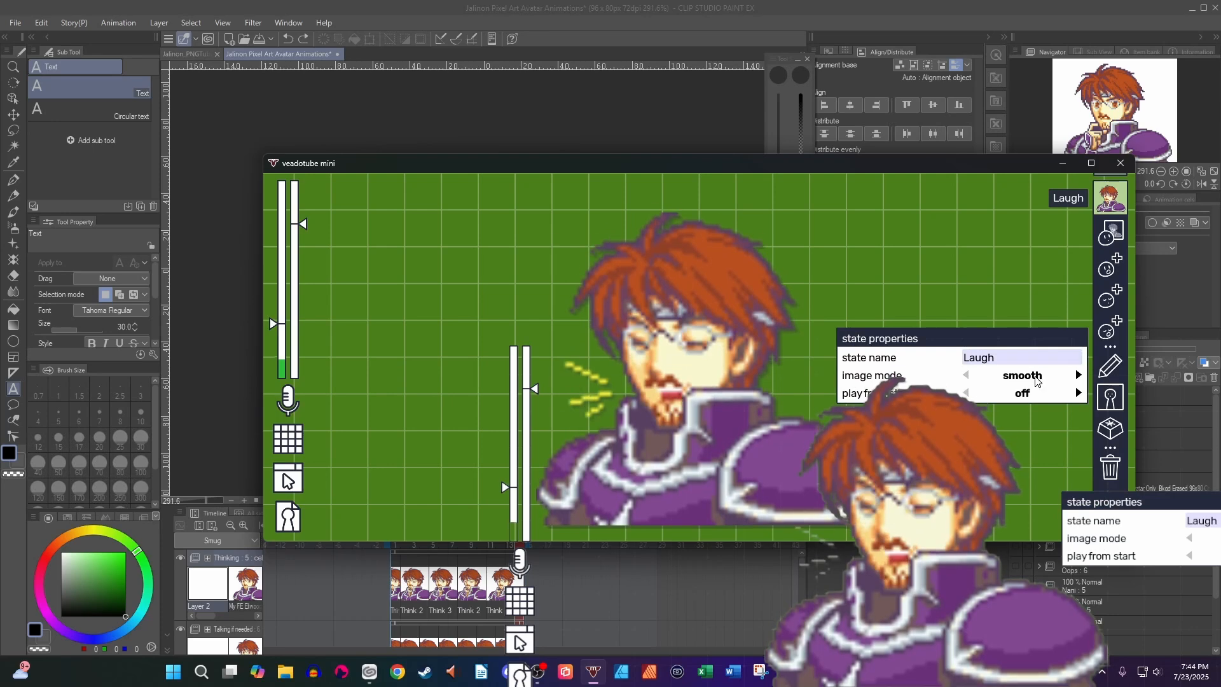
pyautogui.click(1078, 376)
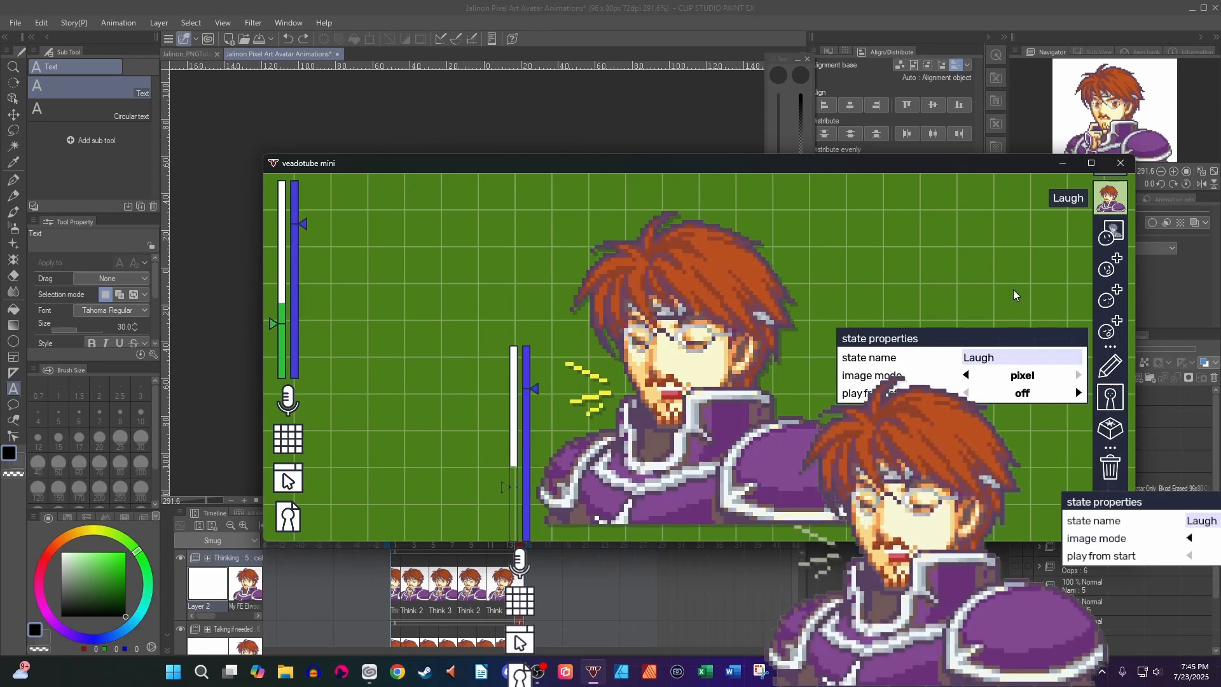
# Increase amount Y of the Laugh state's closed mouth wave move effect and return to the list of states
pyautogui.click(1111, 428)
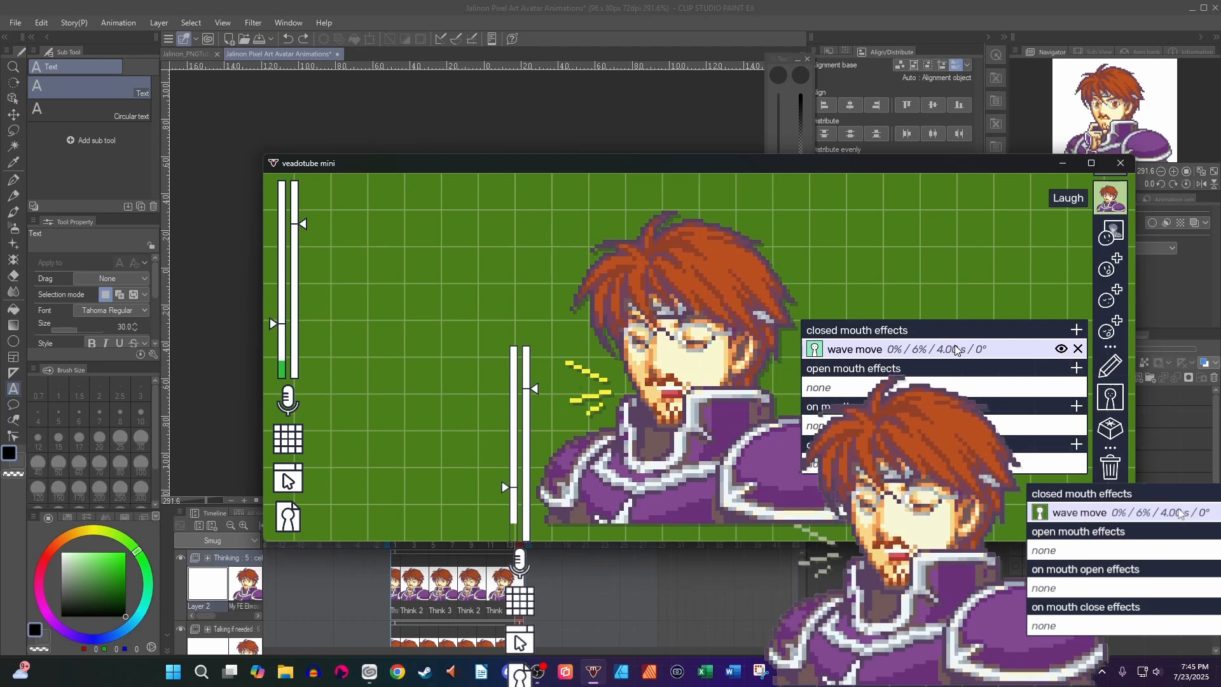
pyautogui.click(955, 349)
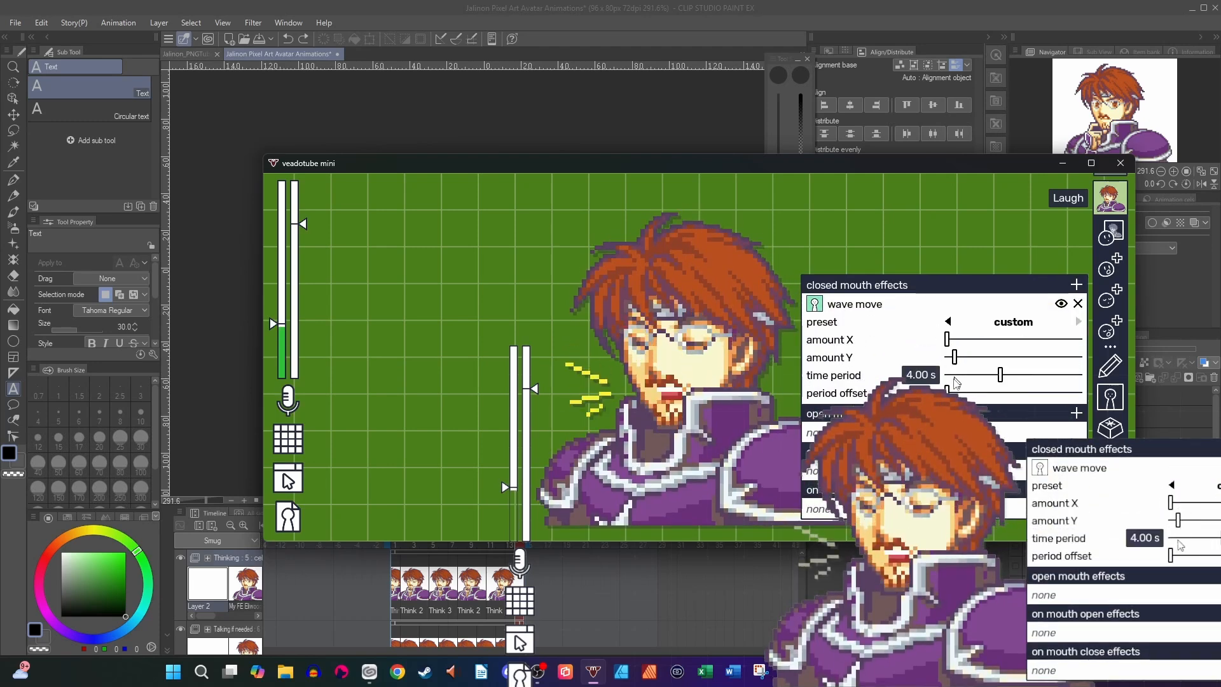
pyautogui.moveTo(954, 358); pyautogui.dragTo(986, 358)
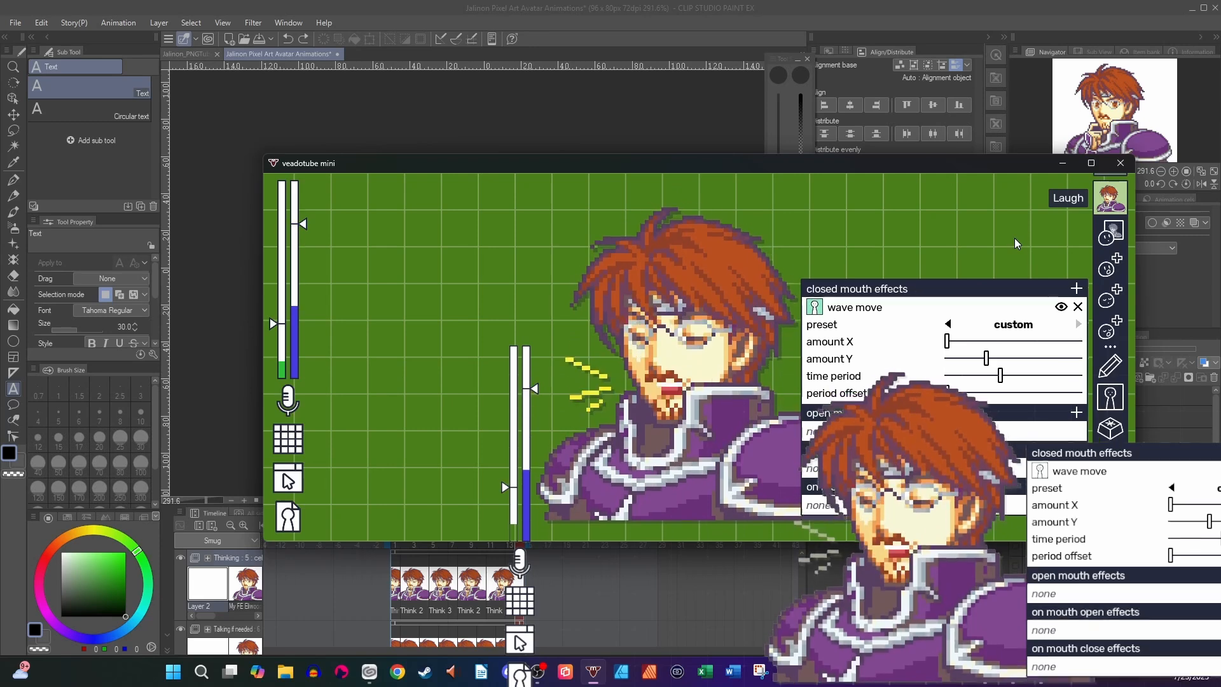
pyautogui.click(1015, 239)
pyautogui.click(1109, 202)
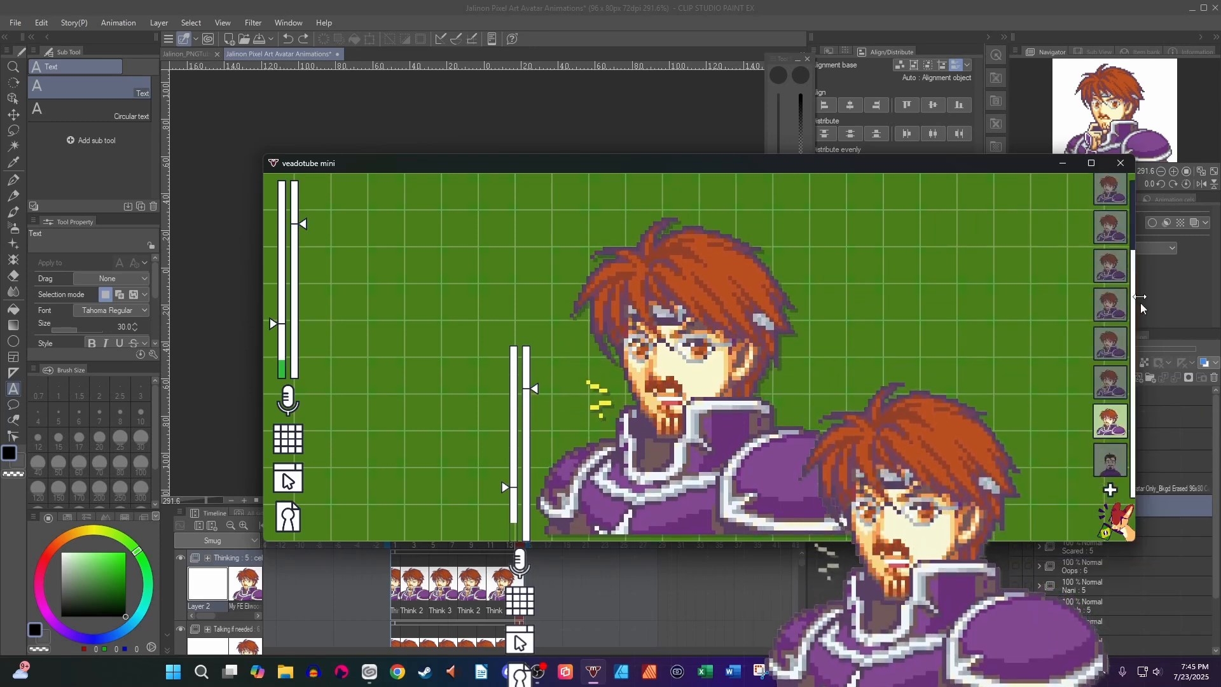
# Replace the Oops state's closed mouth image with "Oops Jalinon Pixel Avatar ANimation.png" and set its image mode to pixel
pyautogui.click(1111, 460)
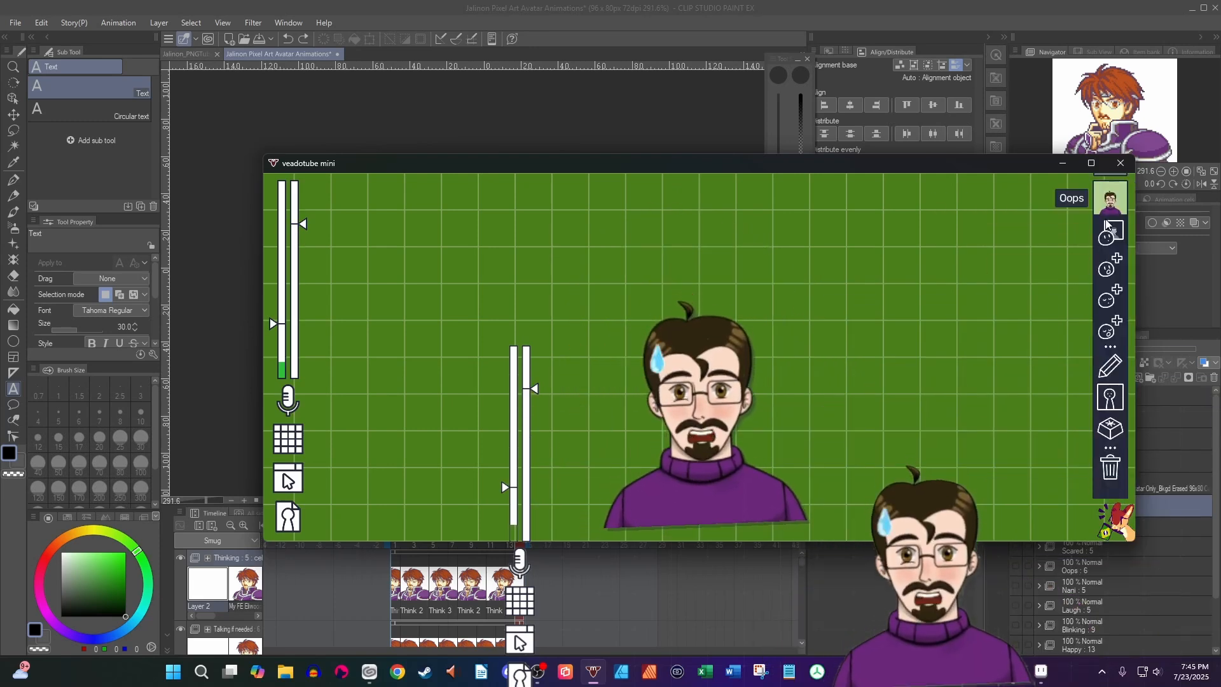
pyautogui.click(1110, 199)
pyautogui.click(1023, 216)
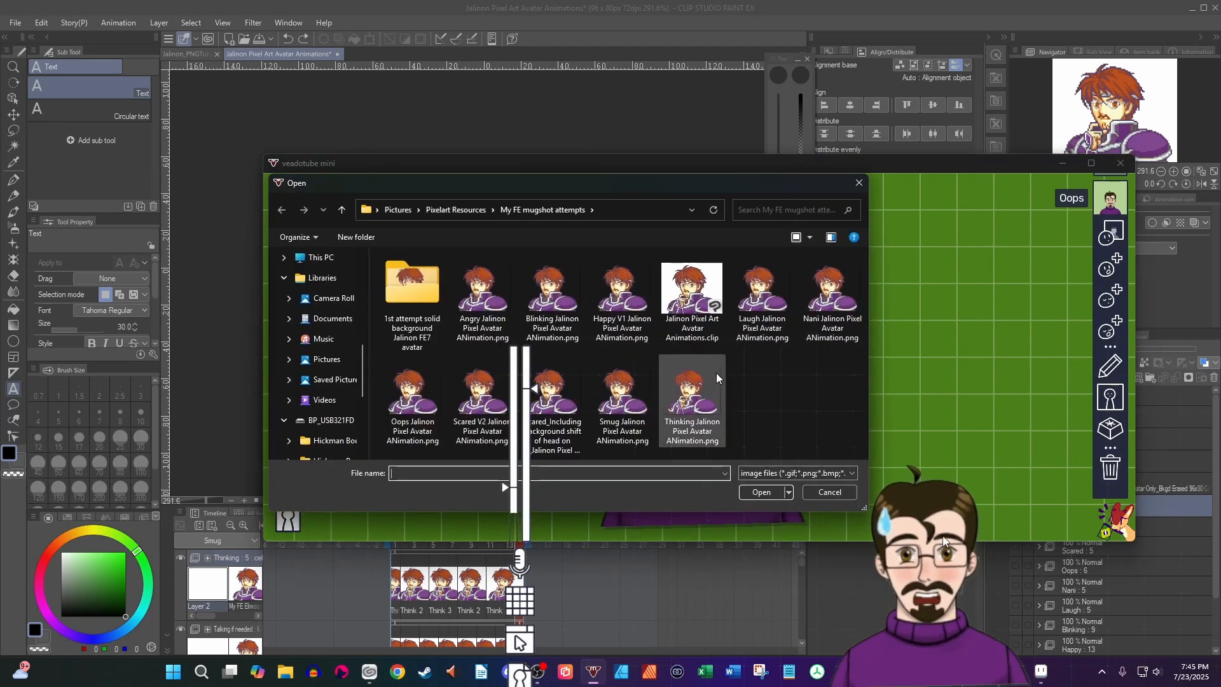
pyautogui.doubleClick(413, 400)
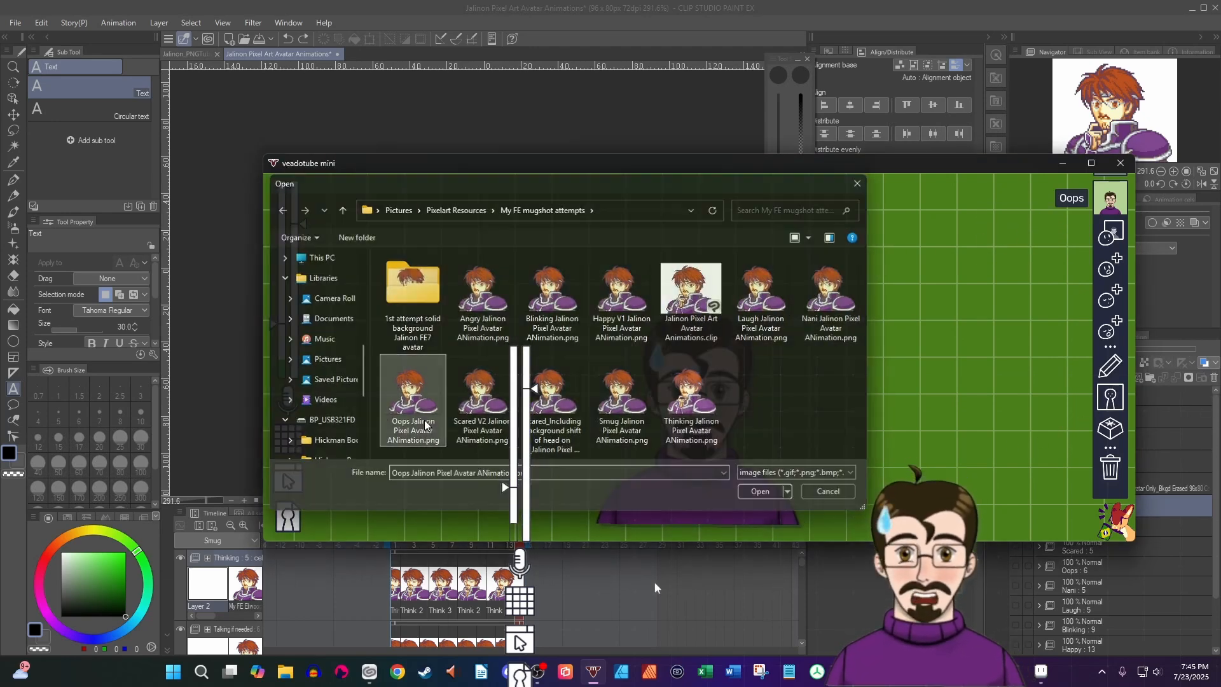
pyautogui.click(1109, 365)
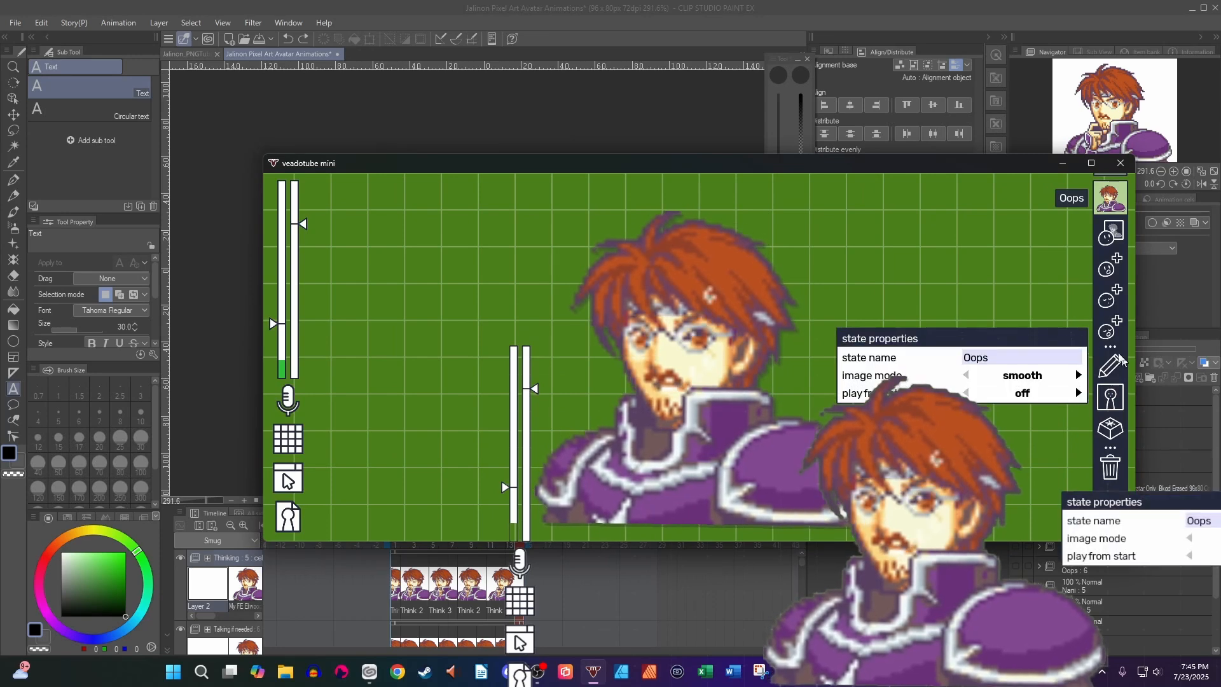
pyautogui.click(1036, 359)
pyautogui.click(1078, 379)
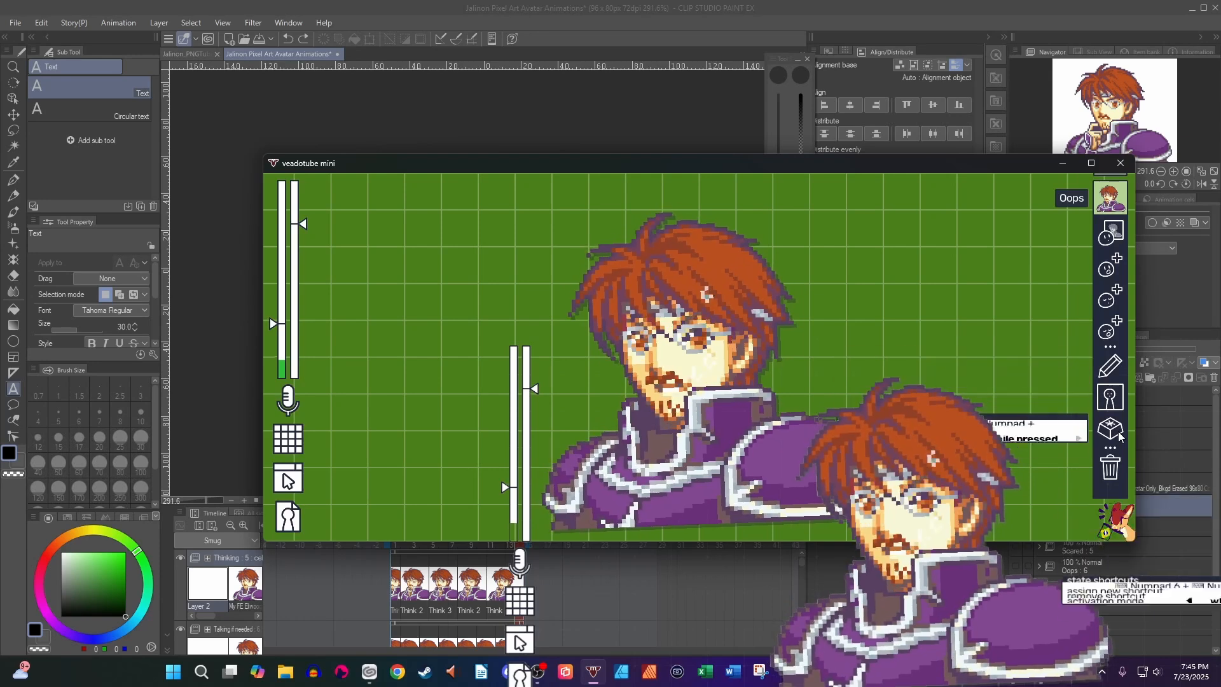
# Tune the Oops state's closed mouth wave rotate effect with a larger amount, shorter time period and 114° period offset
pyautogui.click(1114, 401)
pyautogui.click(985, 349)
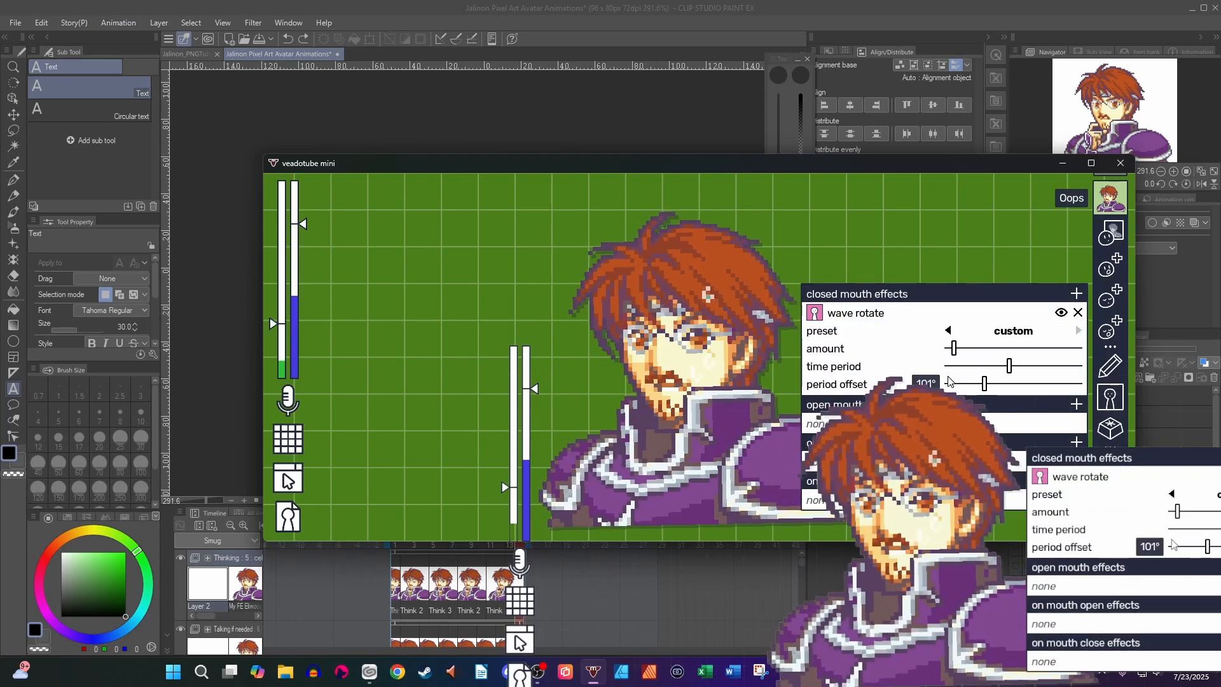
pyautogui.moveTo(954, 348); pyautogui.dragTo(979, 351)
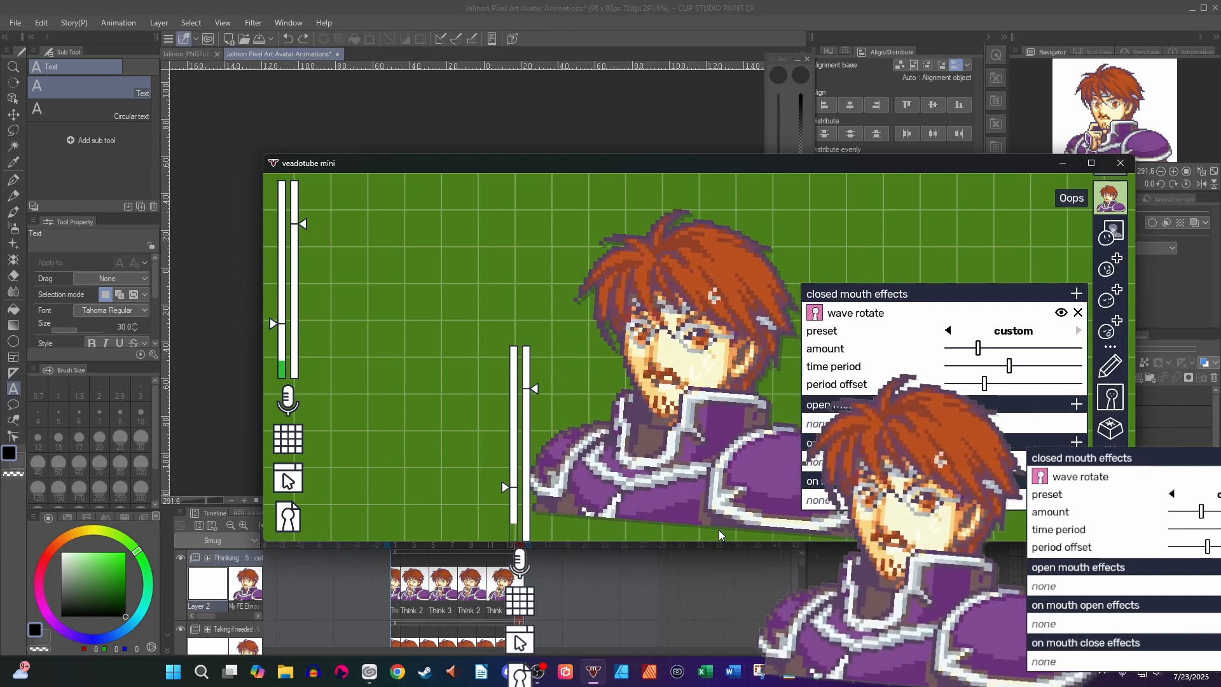
pyautogui.click(968, 349)
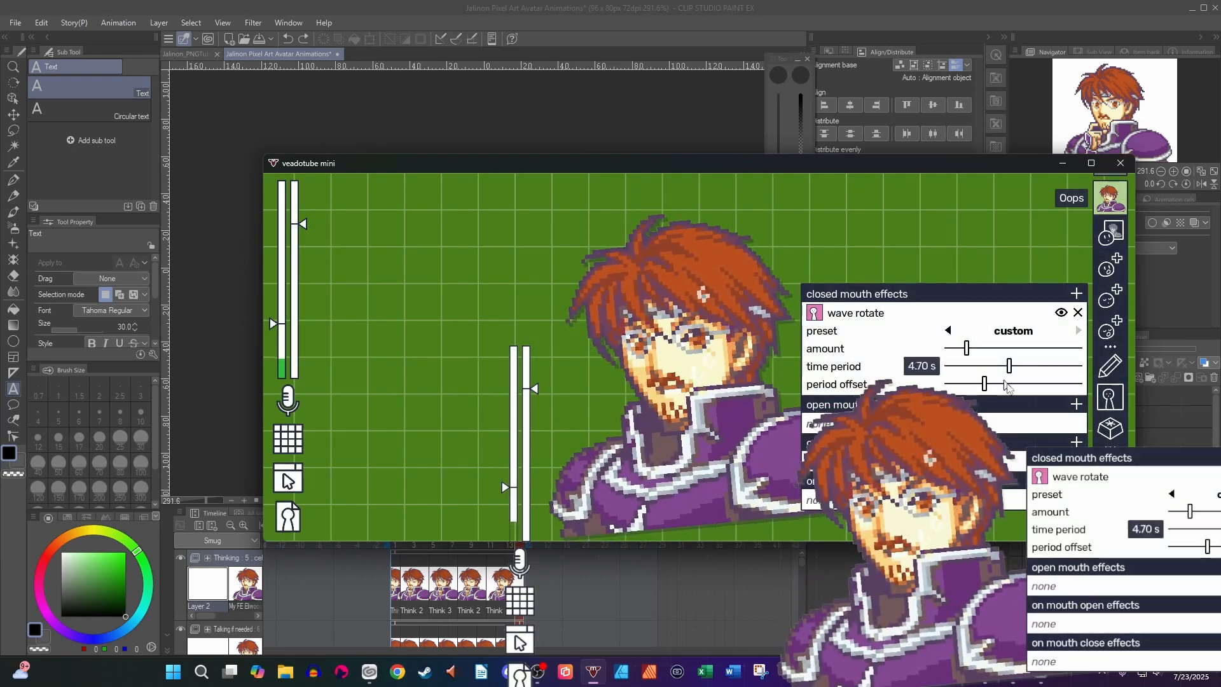
pyautogui.click(971, 367)
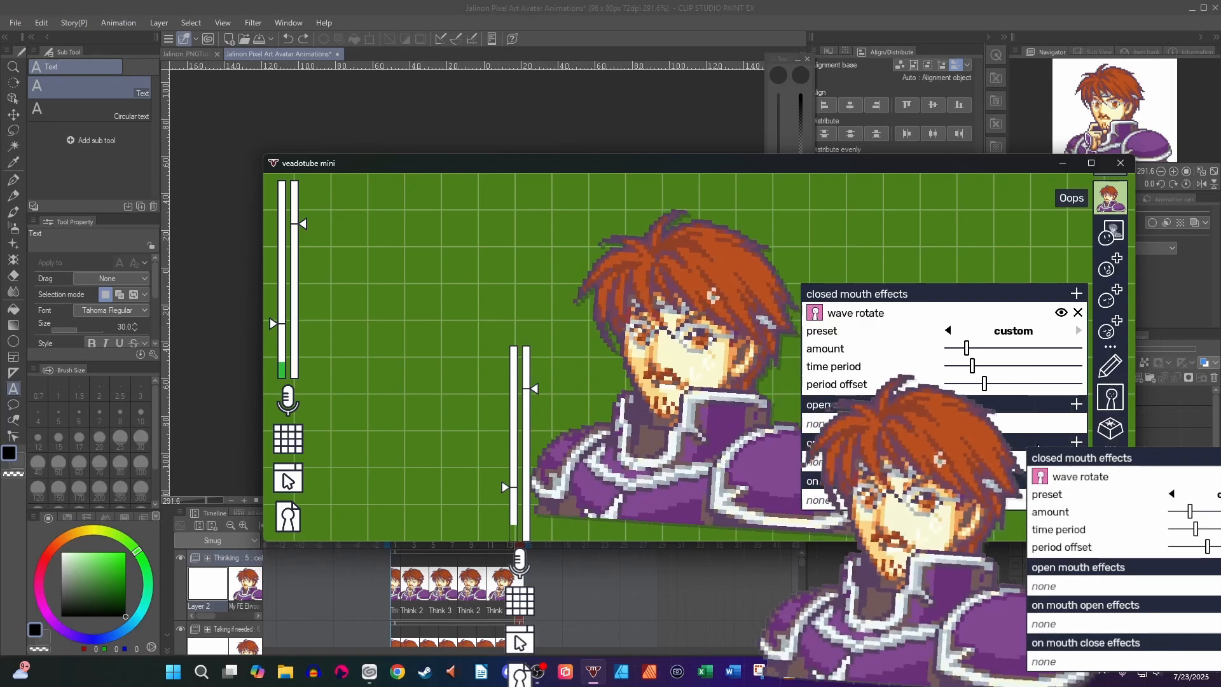
pyautogui.click(975, 384)
pyautogui.click(988, 384)
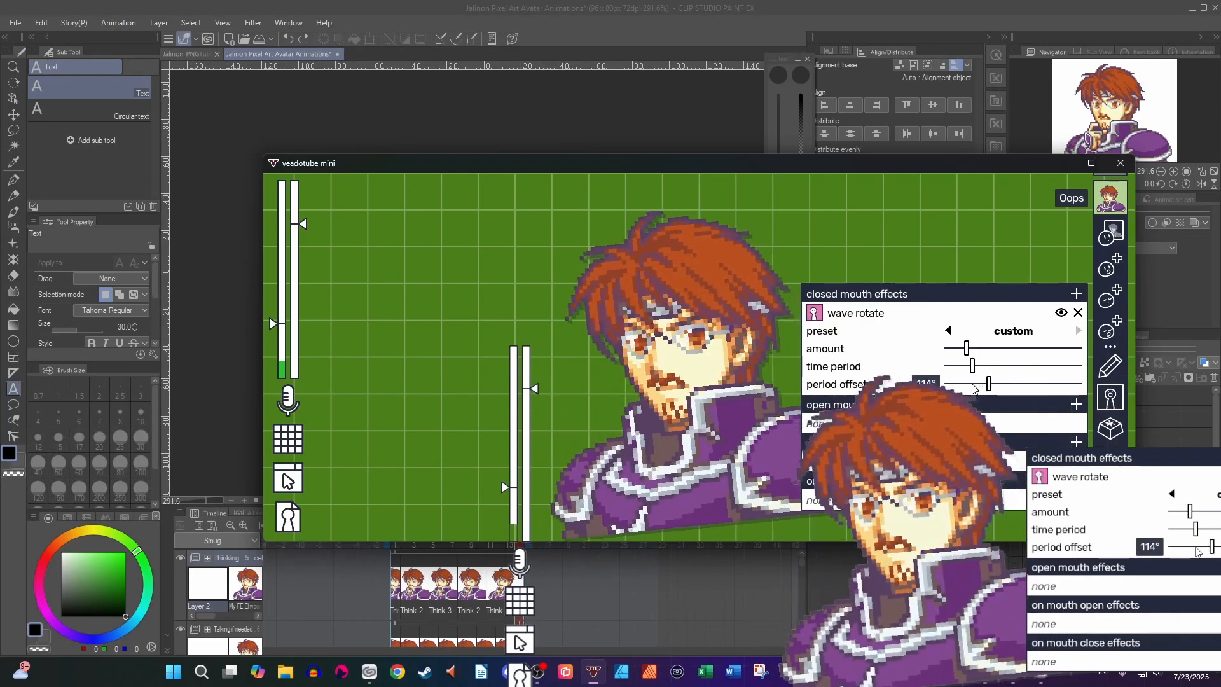
pyautogui.click(997, 232)
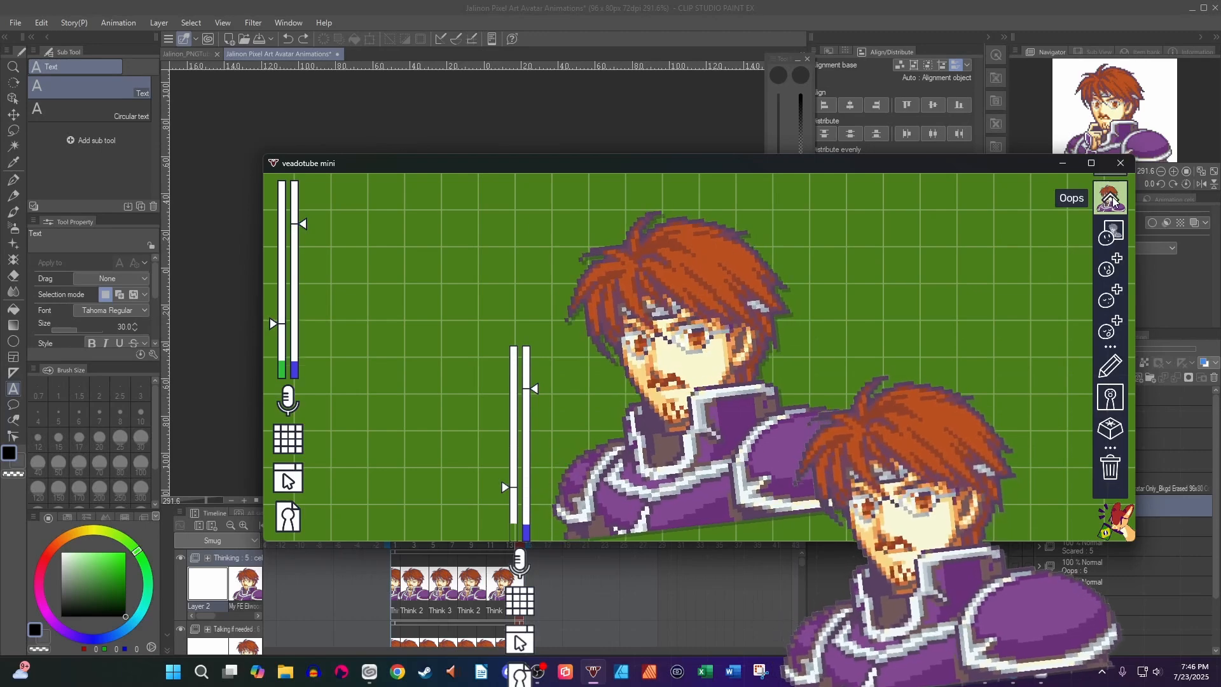
pyautogui.click(1109, 200)
# Test the pixel avatar by switching between its default, Laugh, Thinking and other states with their shortcuts
pyautogui.scroll(2, 1112, 442)
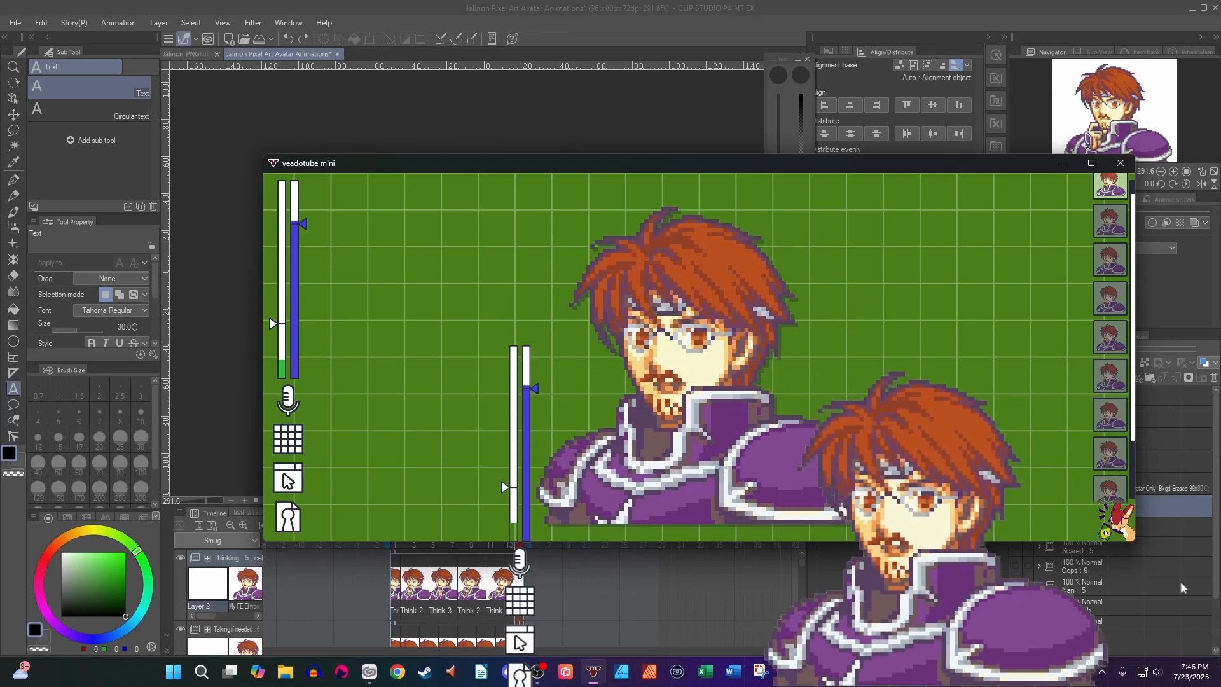
pyautogui.press('5')
pyautogui.press('1')
pyautogui.press('9')
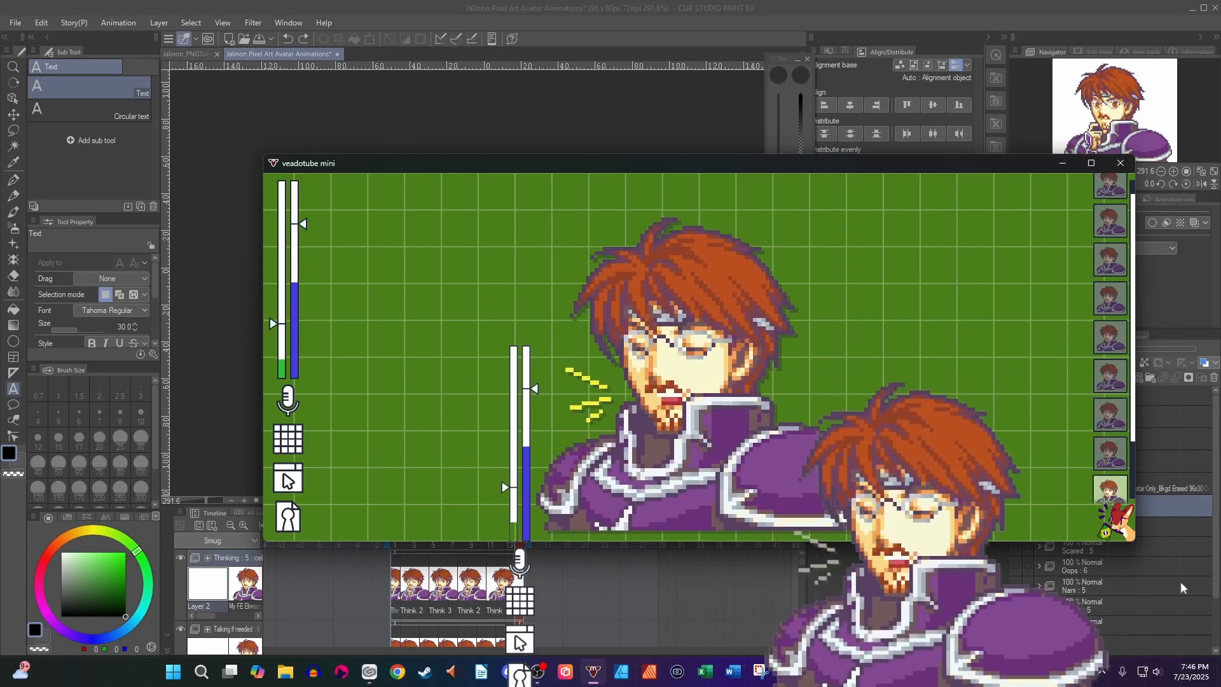
pyautogui.press('1')
pyautogui.press('6')
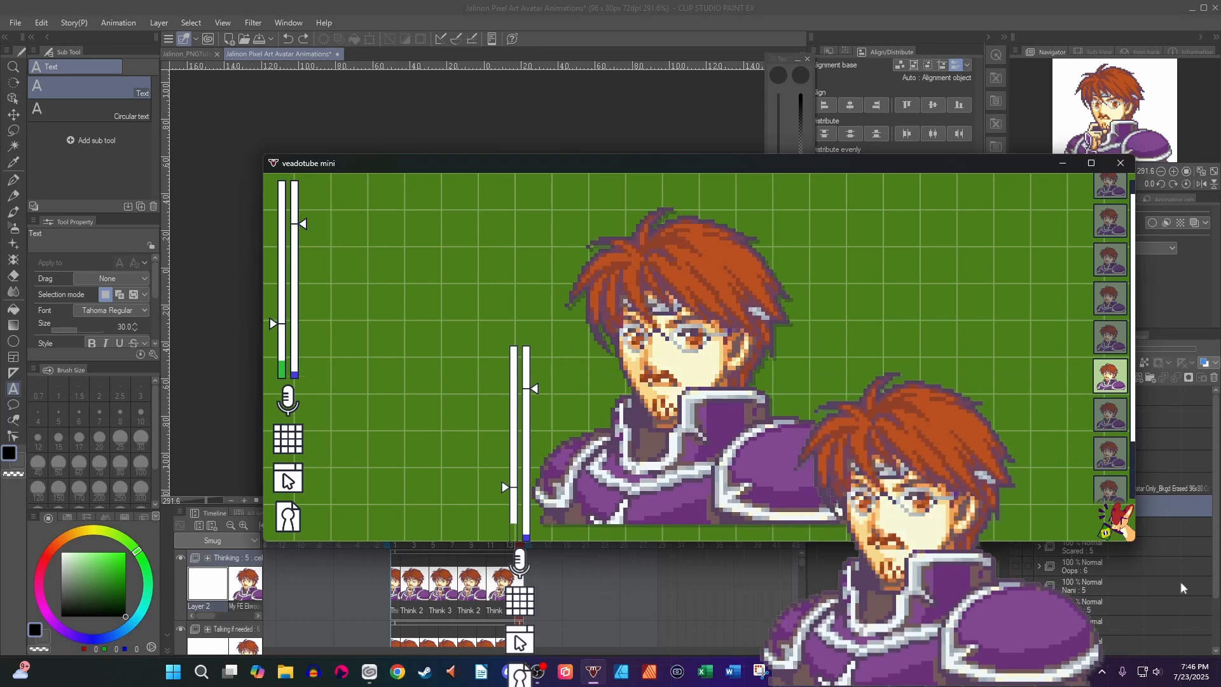
pyautogui.press('1')
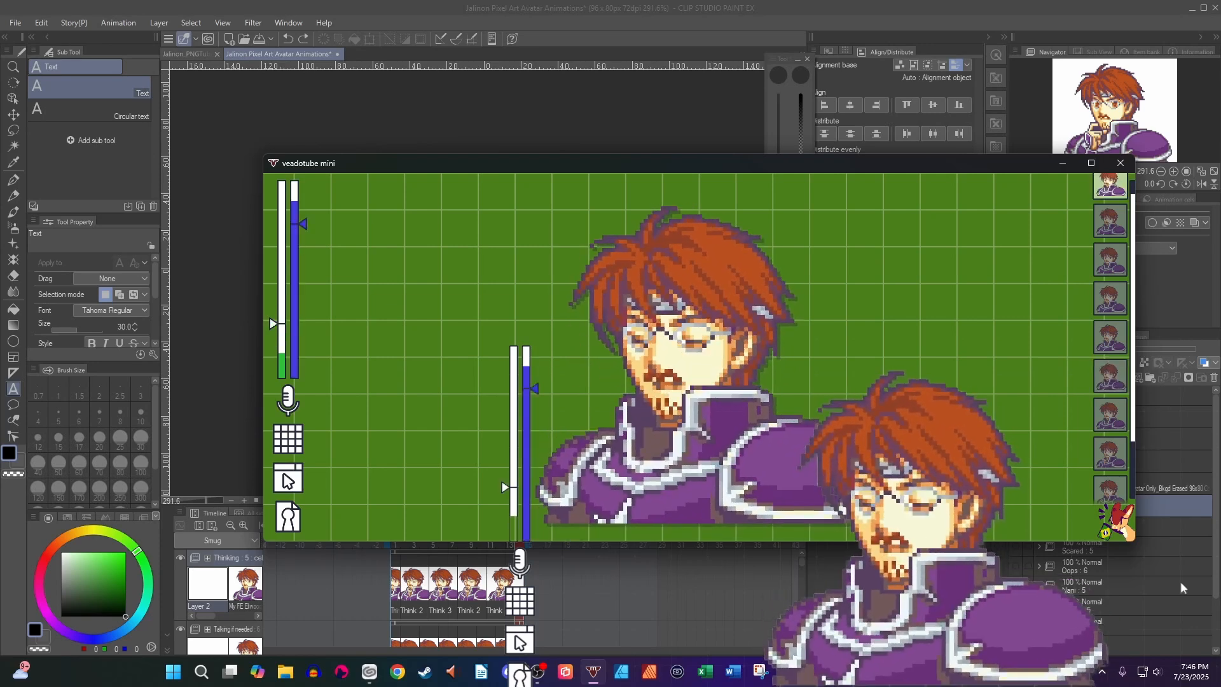
pyautogui.press('4')
pyautogui.press('1')
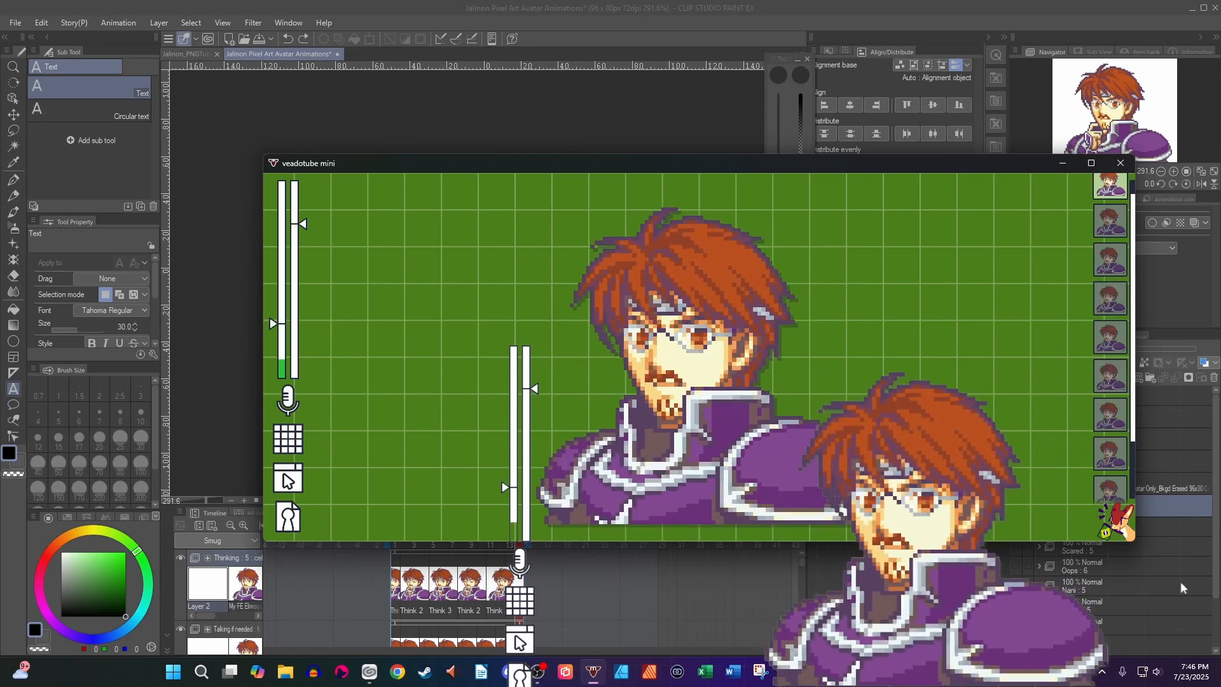
pyautogui.press('8')
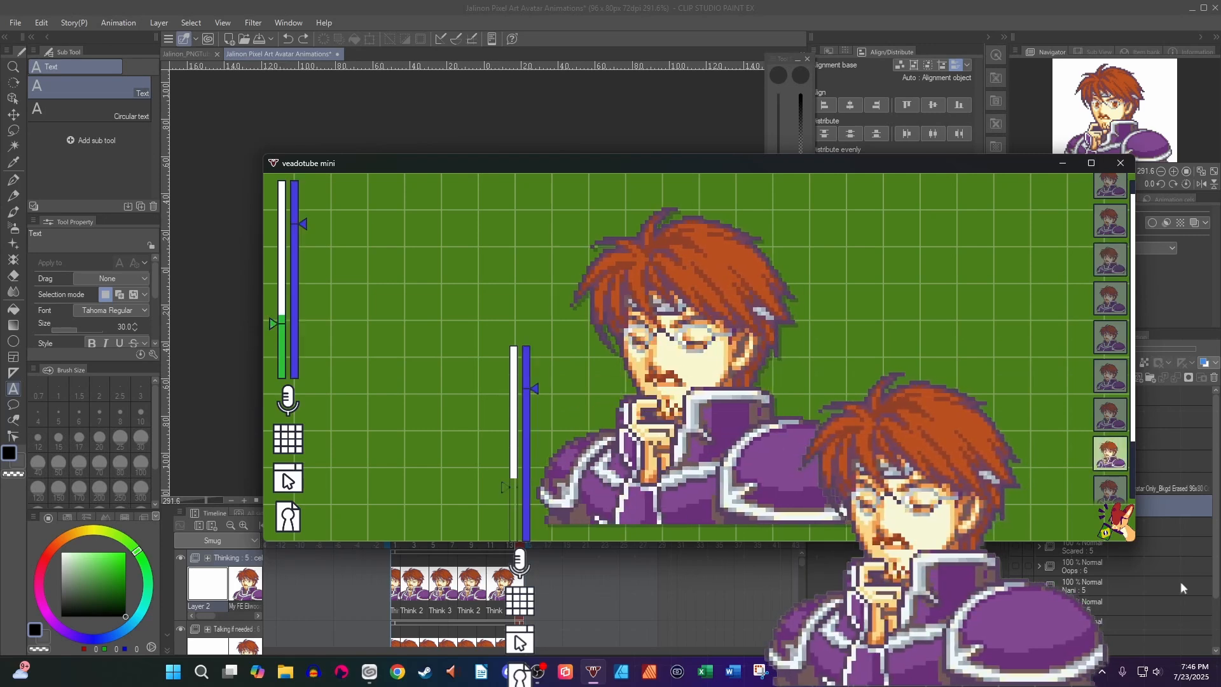
pyautogui.press('3')
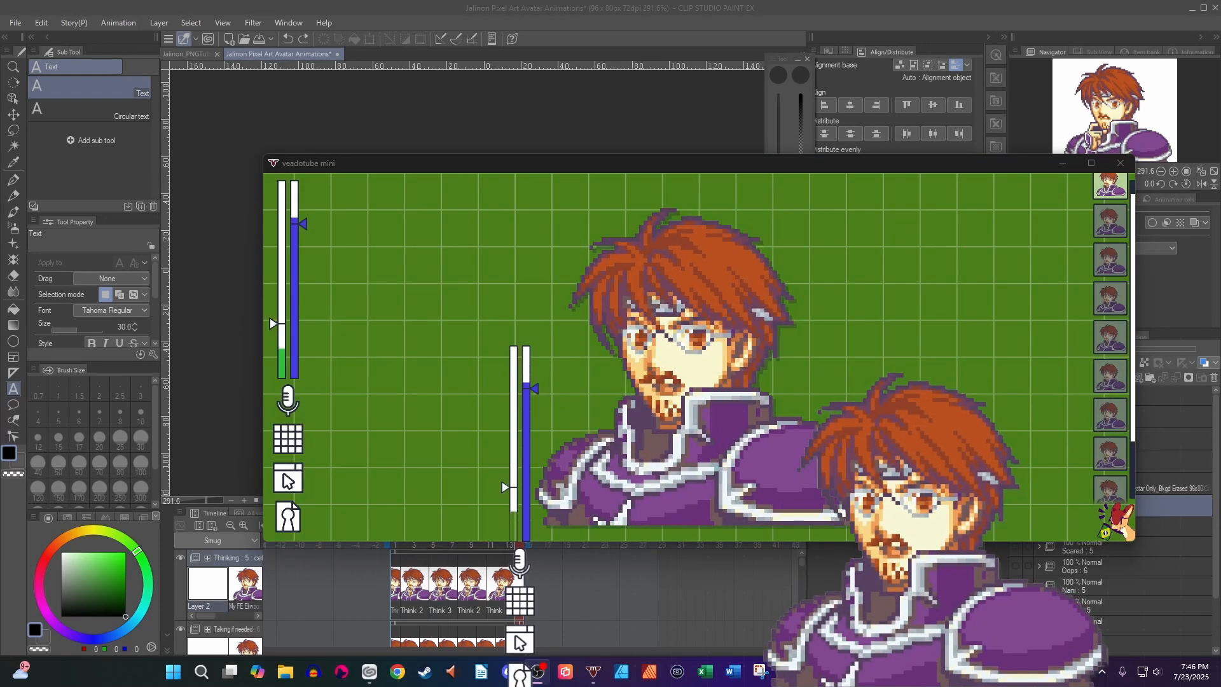
# Save the avatar in Pictures > VeadoTube Avatars as "Pixel FE style avatar.veado", replacing the existing file
pyautogui.click(298, 523)
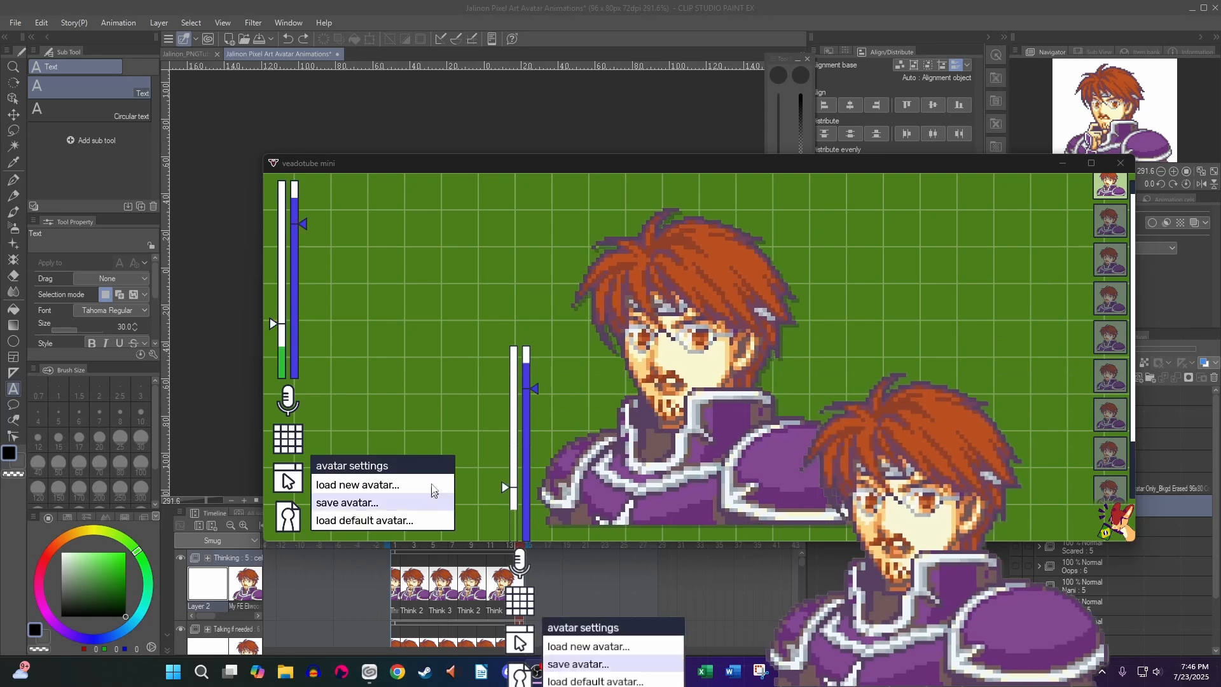
pyautogui.click(409, 502)
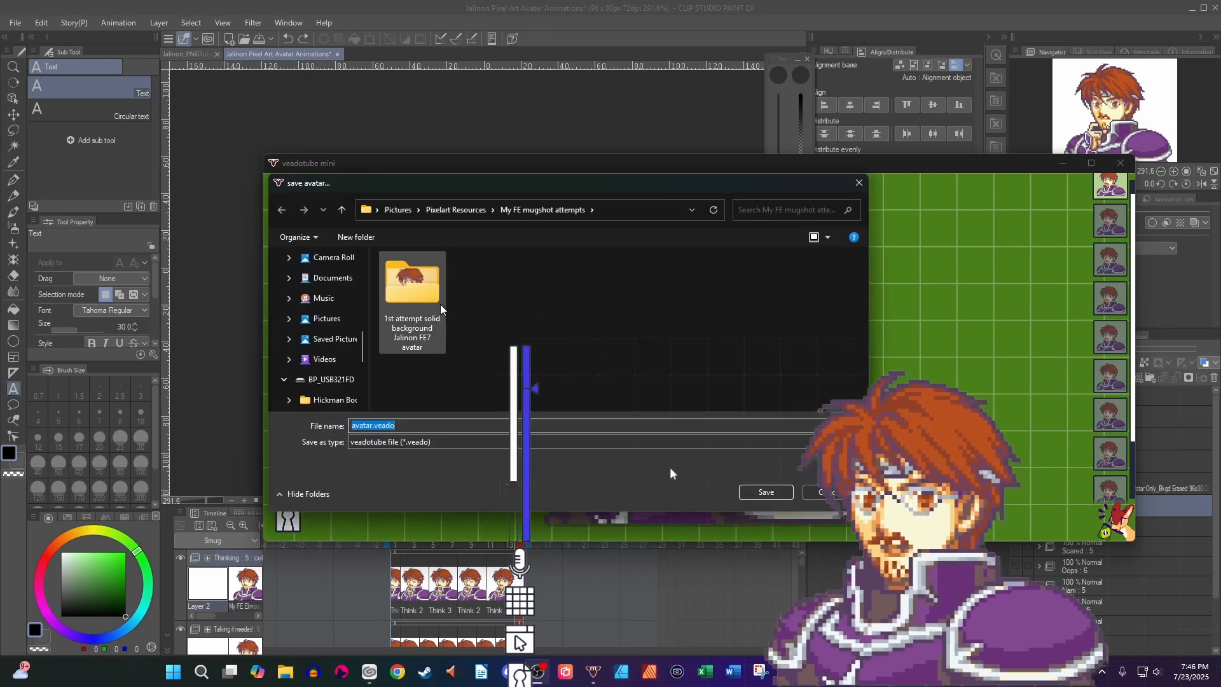
pyautogui.click(458, 211)
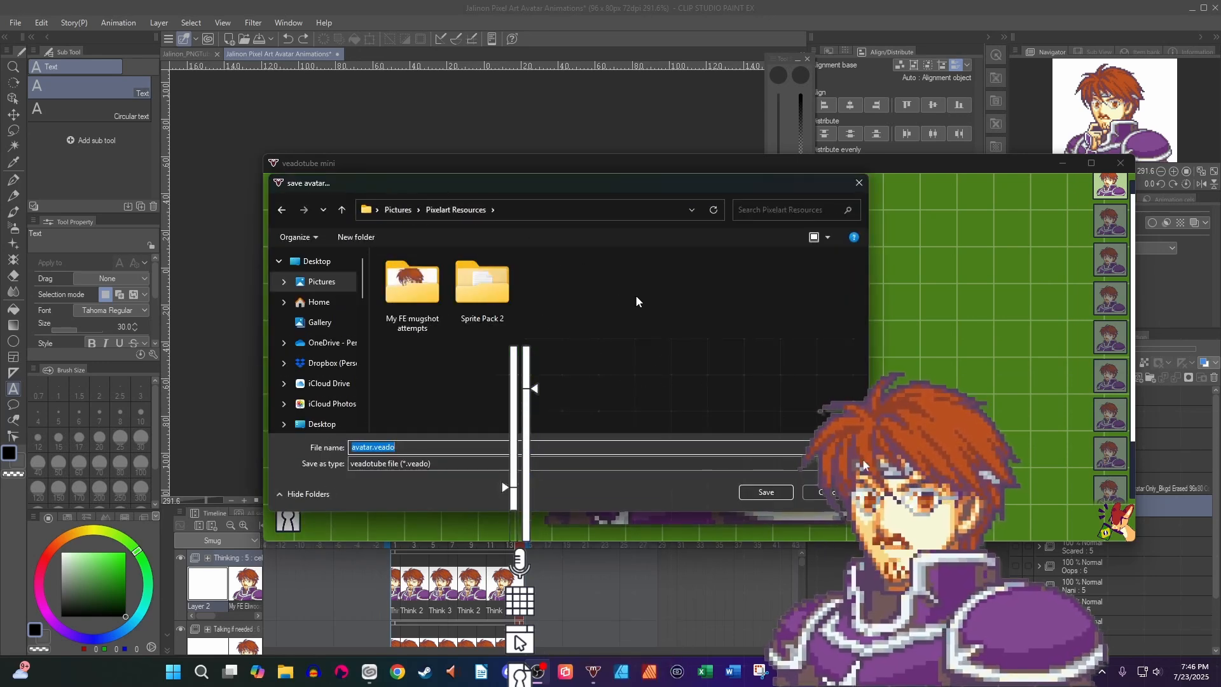
pyautogui.click(401, 211)
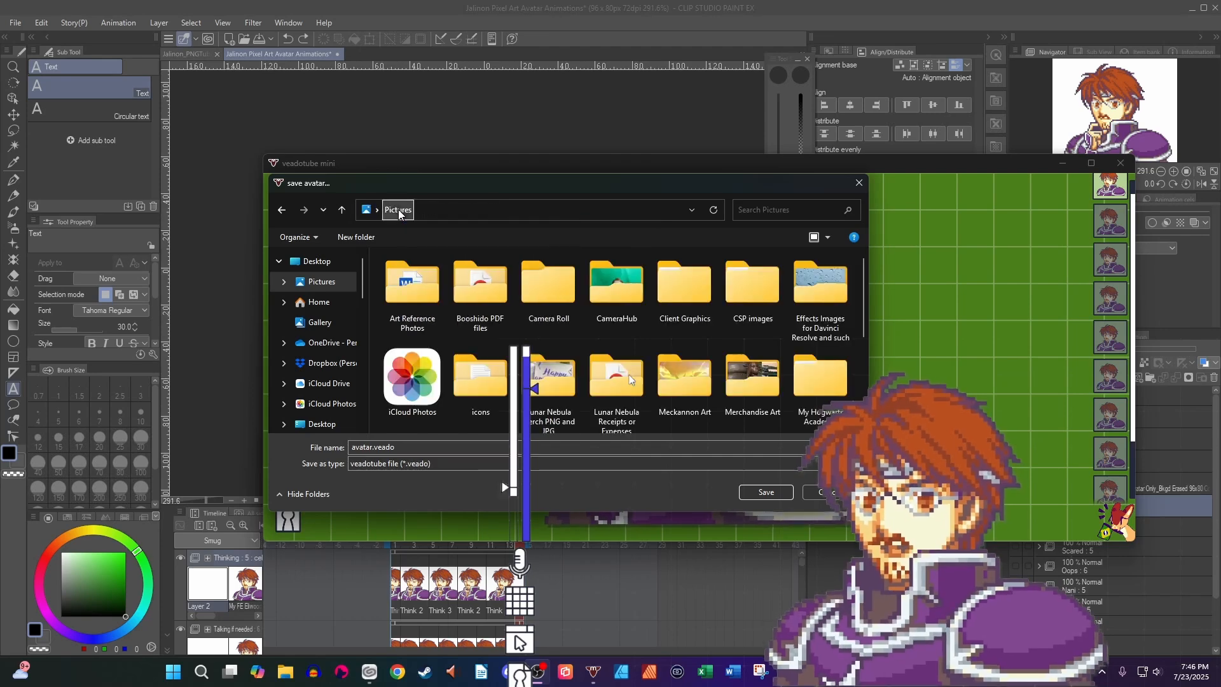
pyautogui.scroll(-5, 721, 334)
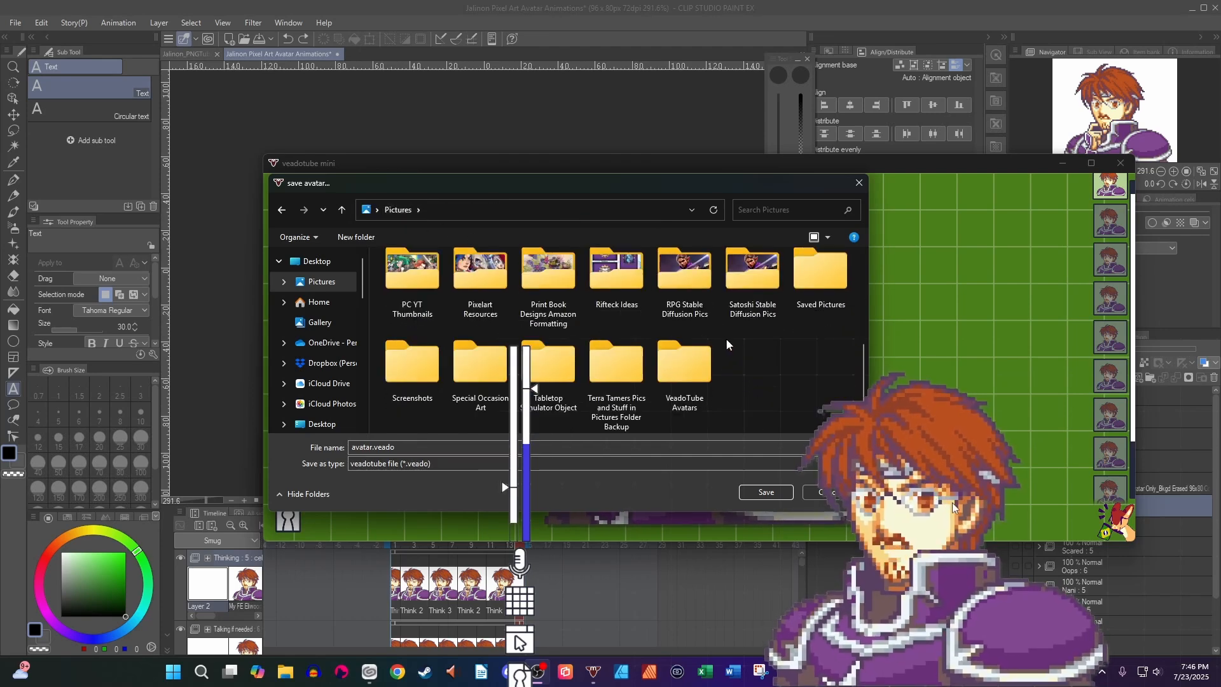
pyautogui.doubleClick(684, 363)
pyautogui.click(486, 289)
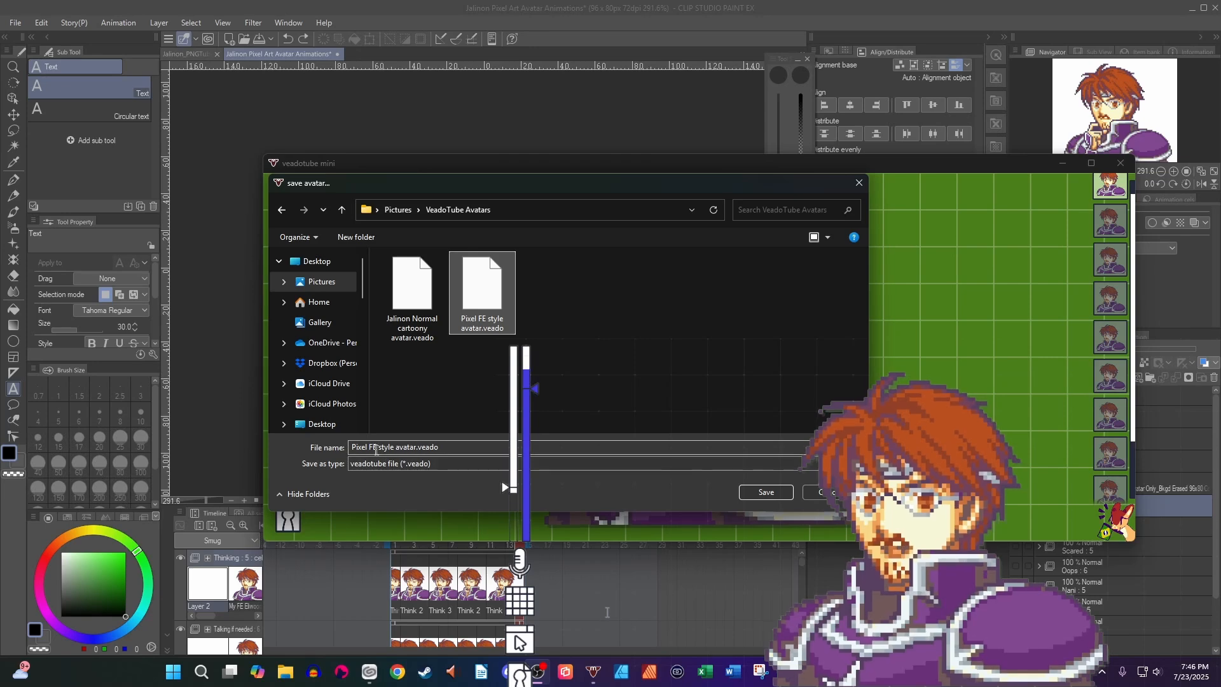
pyautogui.click(766, 492)
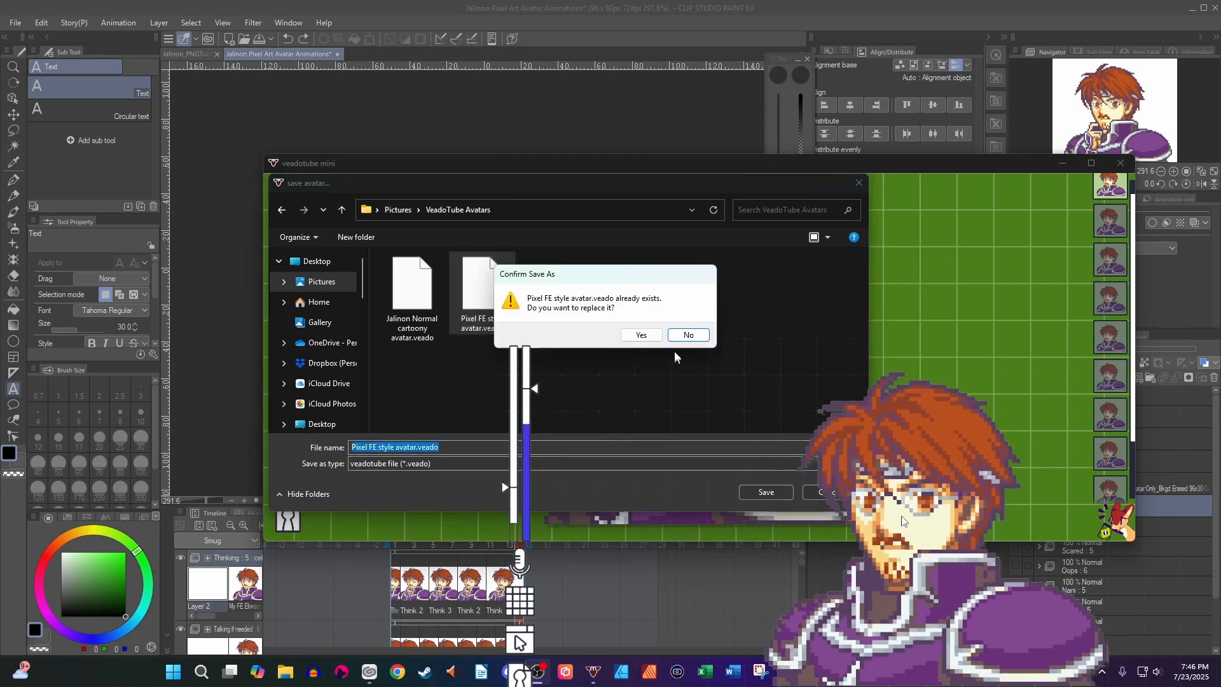
pyautogui.click(642, 335)
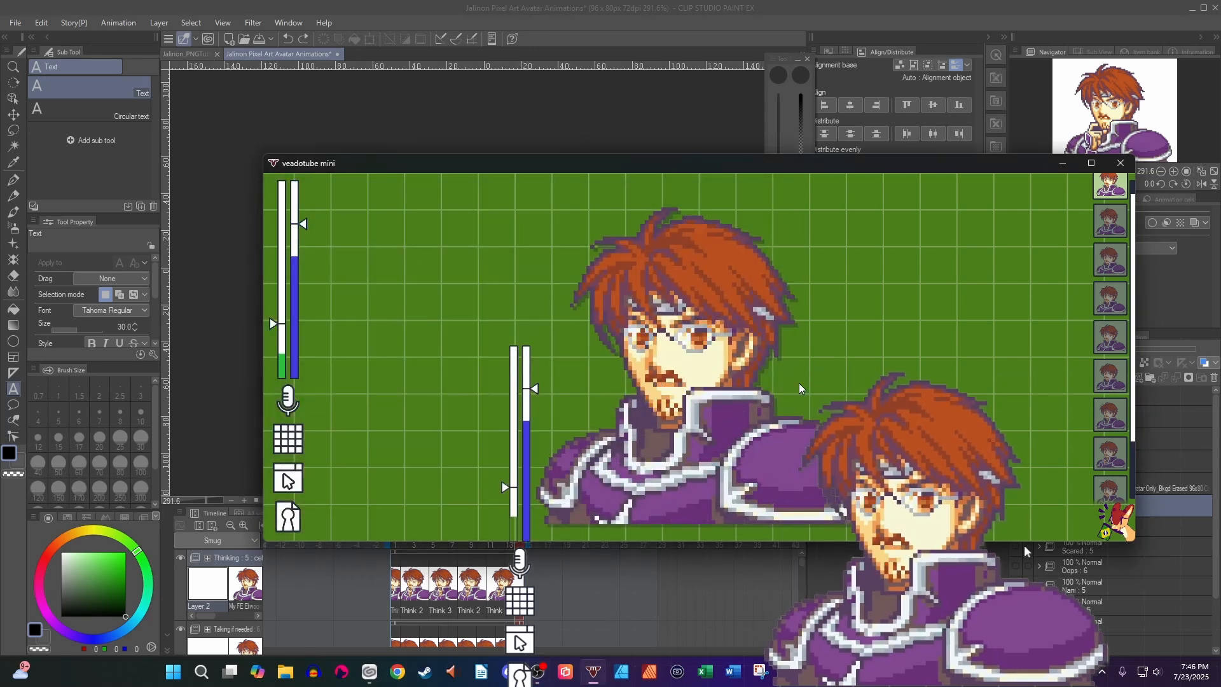
# Try fixed avatar scales between 1x and 5x on the pixel avatar and return the avatar scale to auto
pyautogui.click(288, 438)
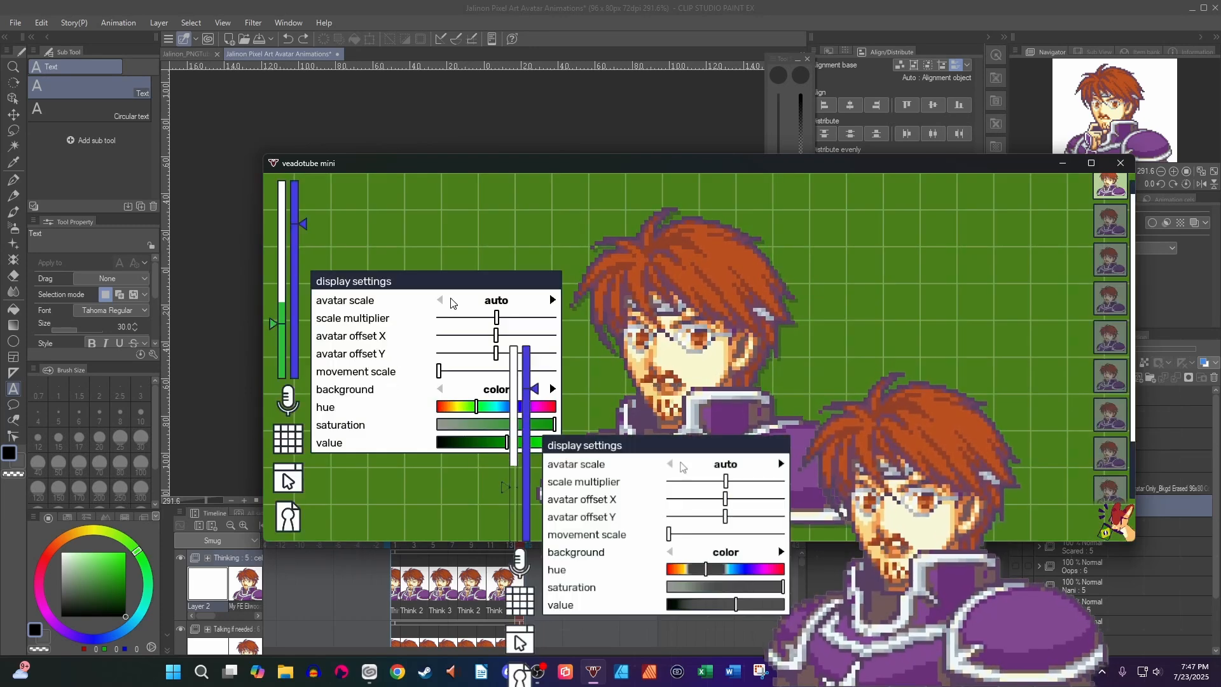
pyautogui.click(553, 300)
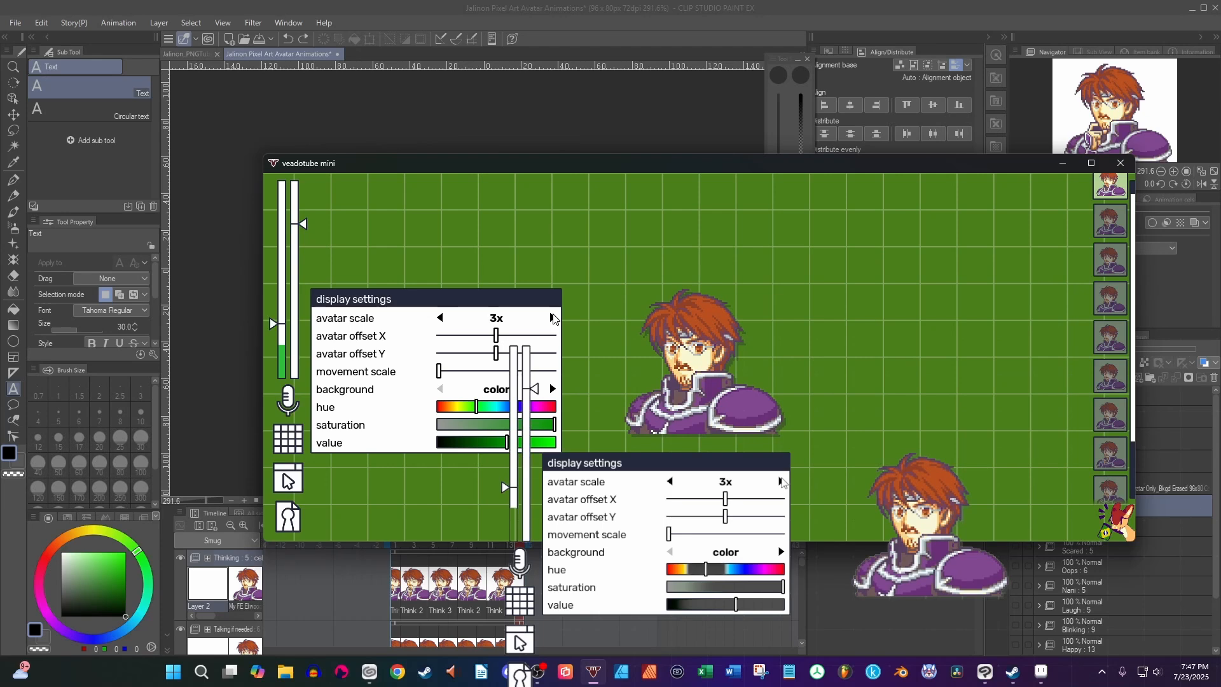
pyautogui.click(552, 318)
pyautogui.click(552, 318)
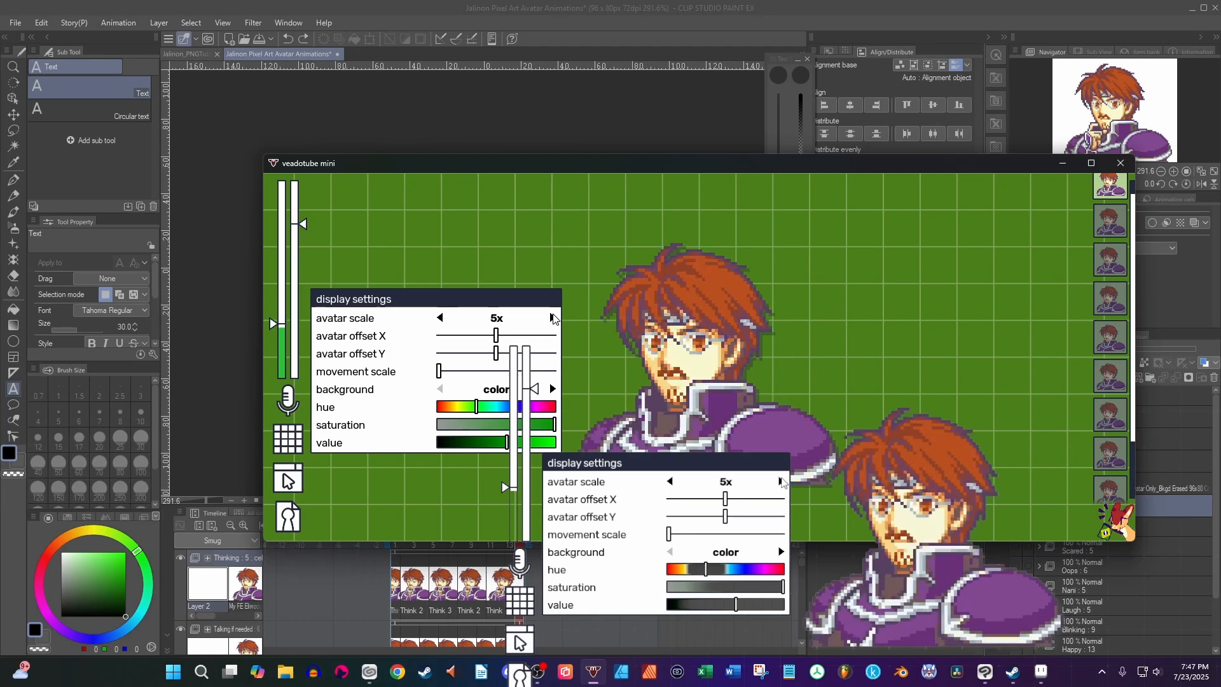
pyautogui.click(440, 318)
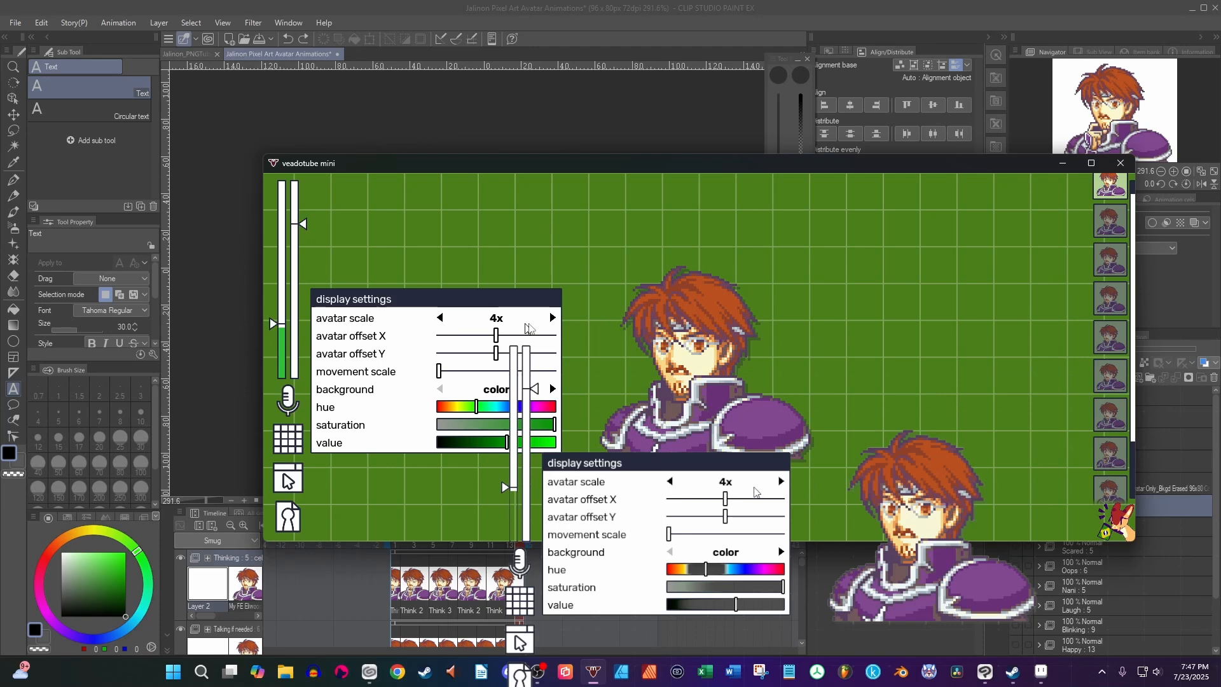
pyautogui.click(440, 317)
pyautogui.click(440, 318)
pyautogui.click(440, 318)
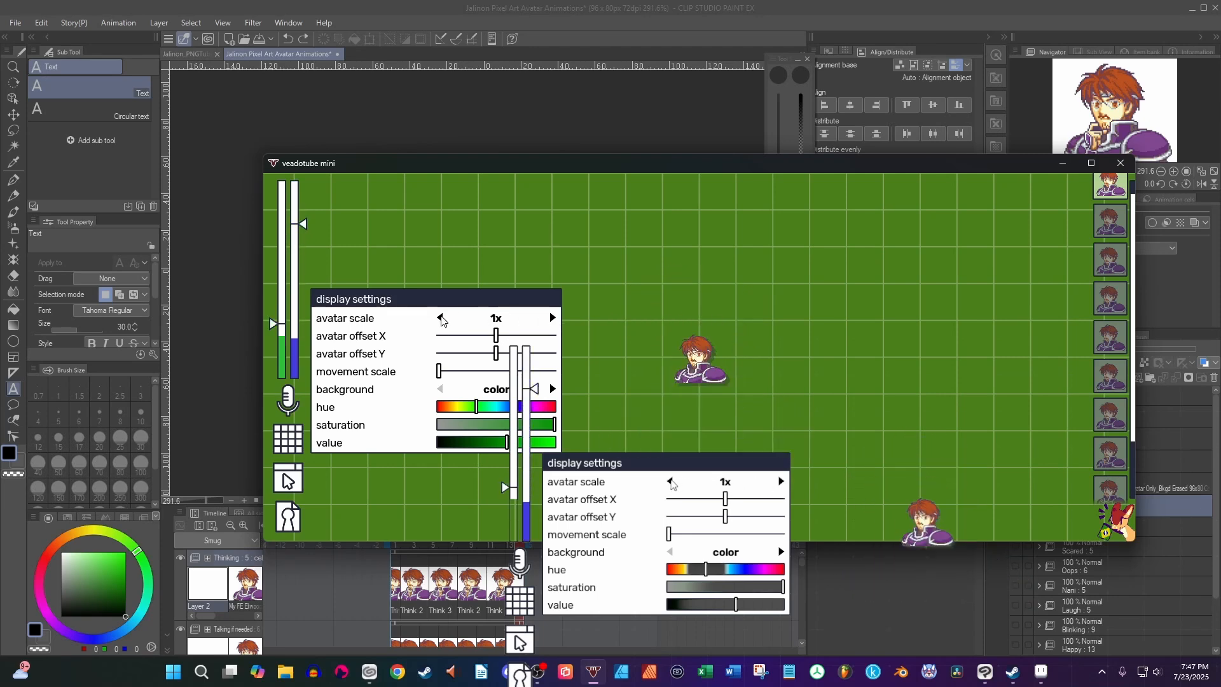
pyautogui.click(440, 317)
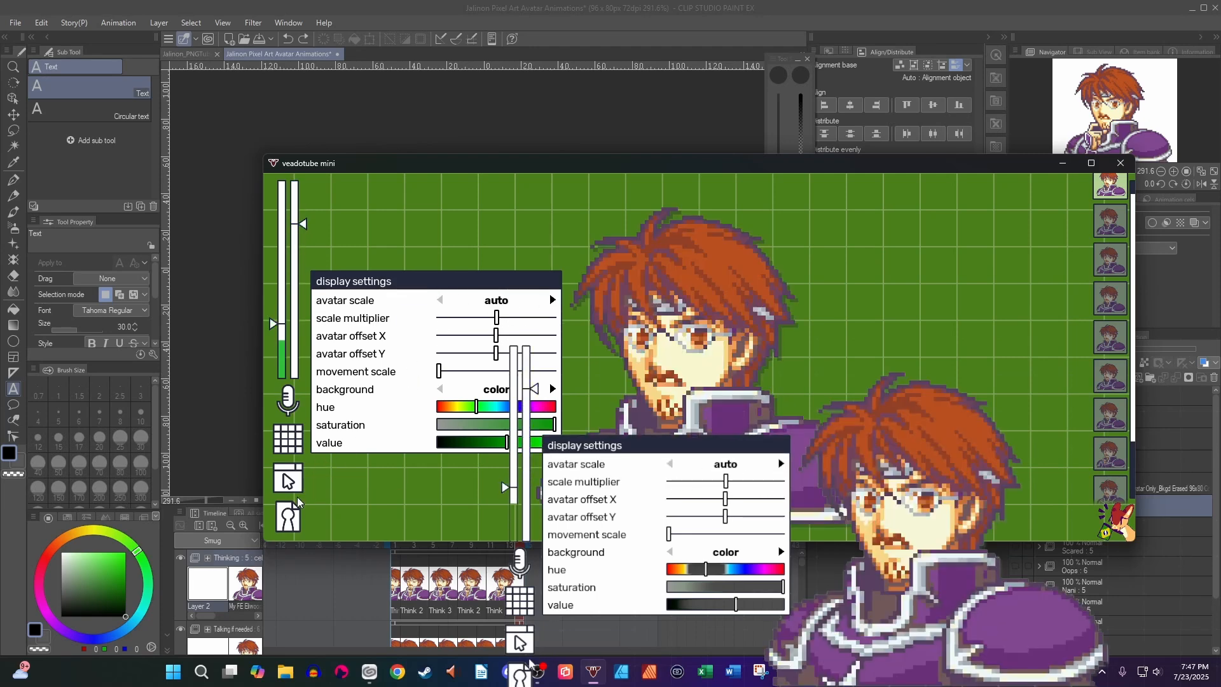
# Load the saved avatar "Jalinon Normal cartoony avatar.veado"
pyautogui.click(288, 515)
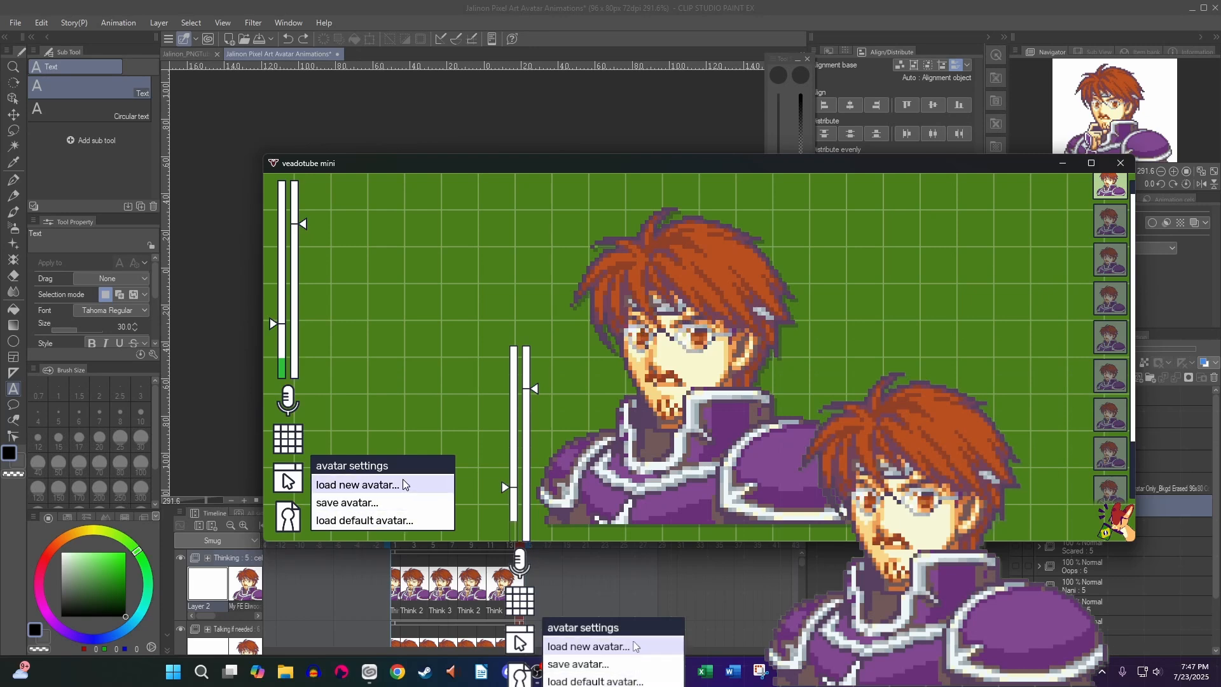
pyautogui.click(403, 481)
pyautogui.doubleClick(417, 302)
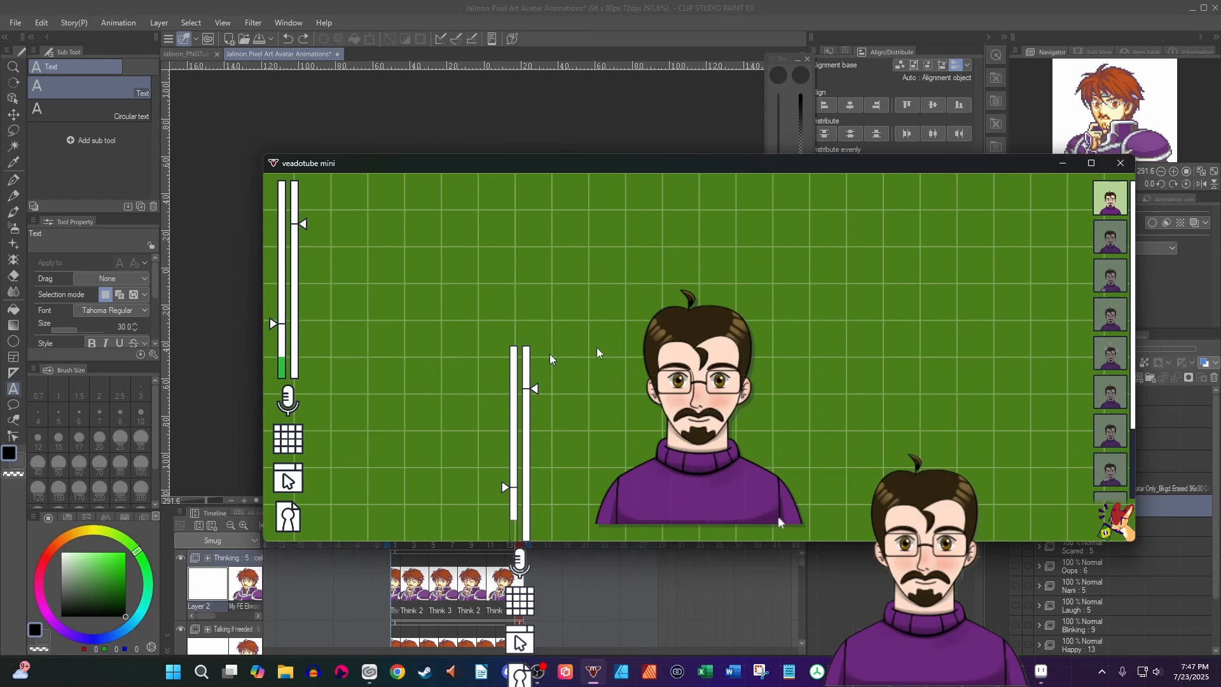
# Try fixed avatar scales from 1x to 4x on the cartoony avatar, return the scale to auto and close the display settings
pyautogui.click(300, 443)
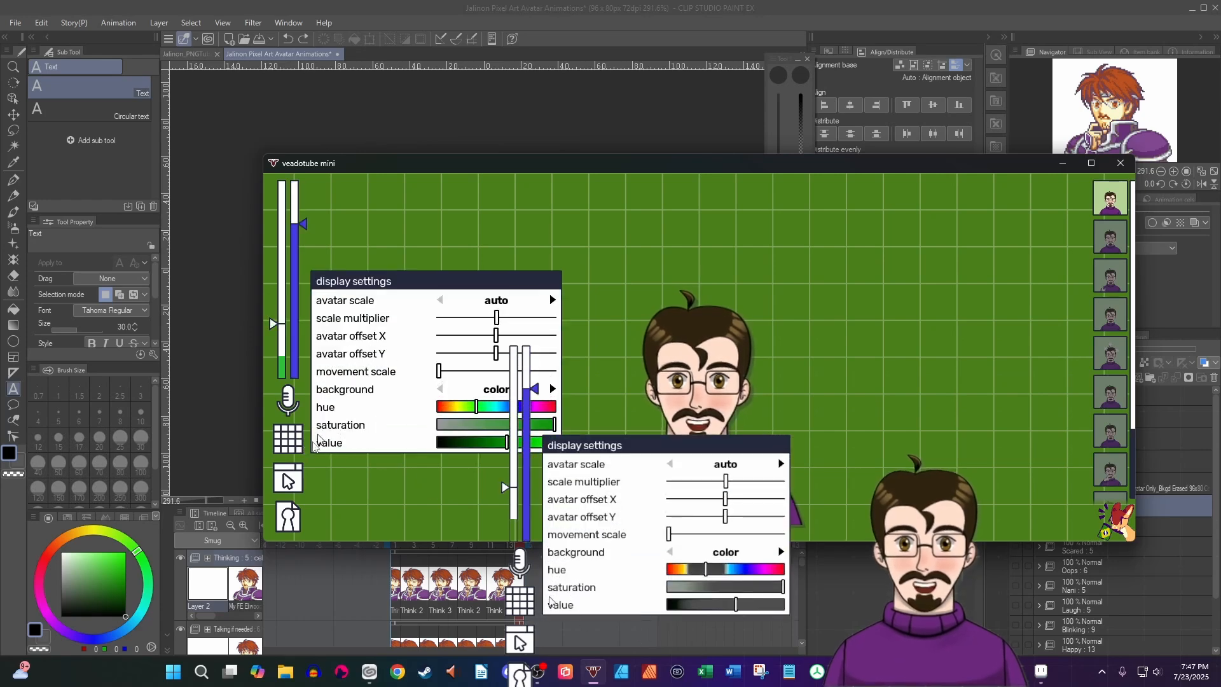
pyautogui.click(552, 301)
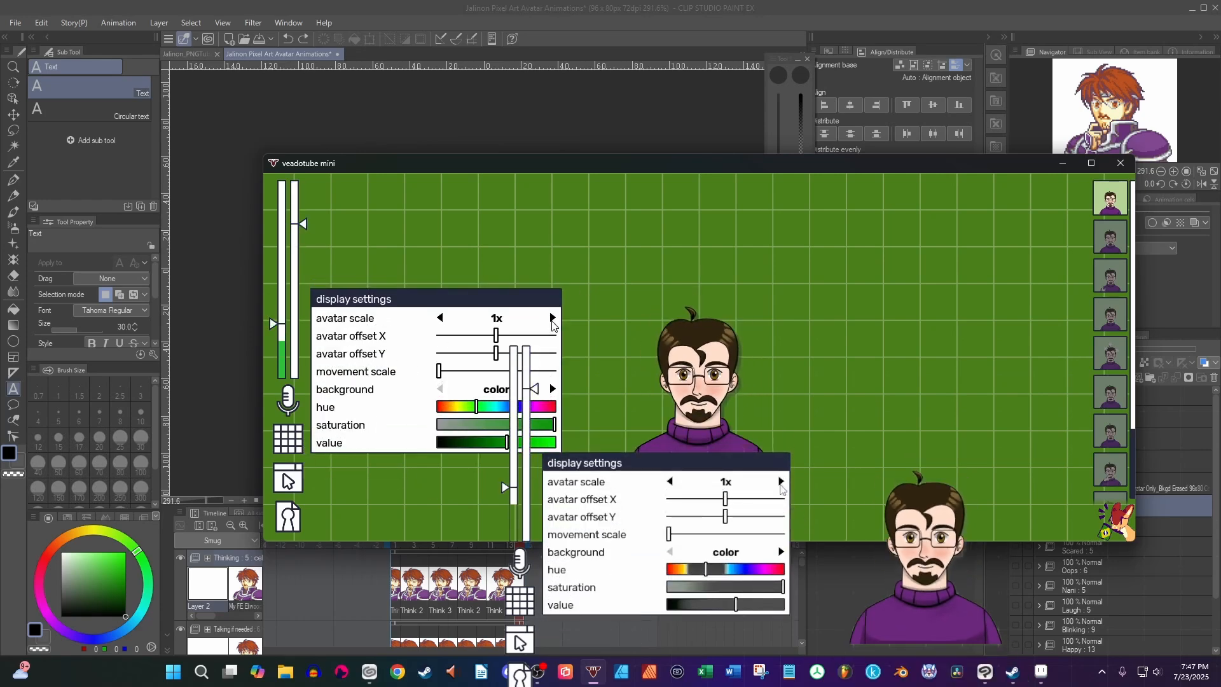
pyautogui.click(552, 318)
pyautogui.click(551, 318)
pyautogui.click(552, 318)
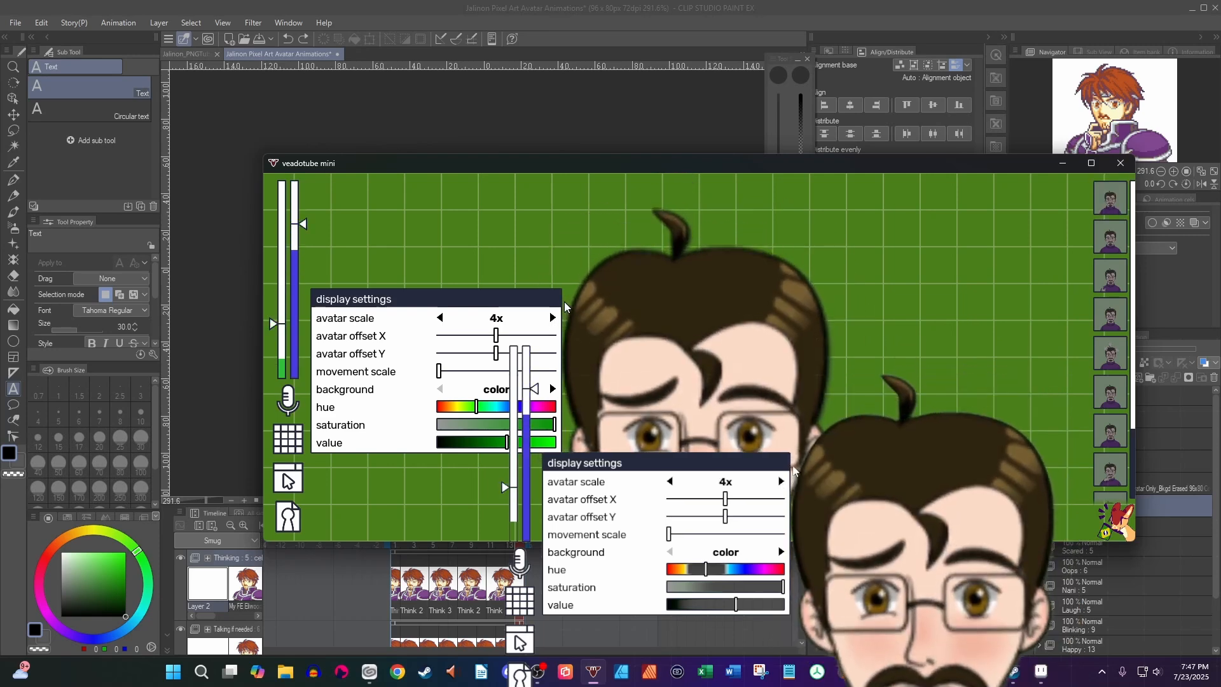
pyautogui.click(439, 318)
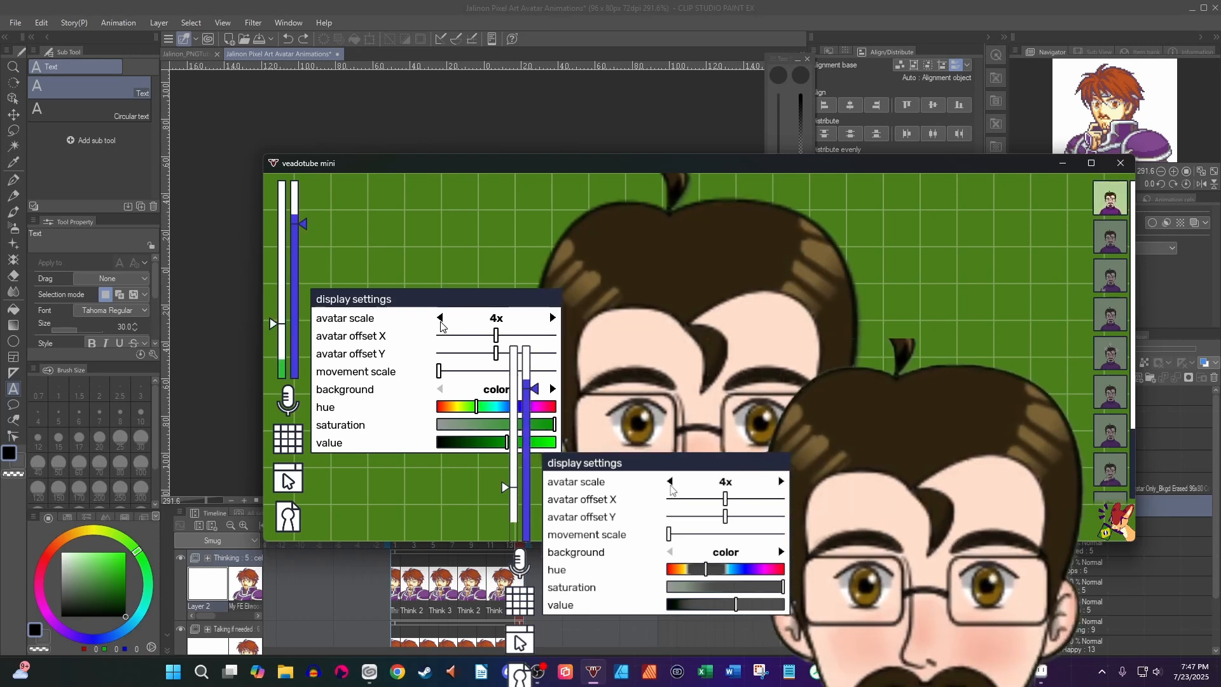
pyautogui.click(440, 317)
pyautogui.click(439, 318)
pyautogui.click(439, 318)
pyautogui.click(746, 405)
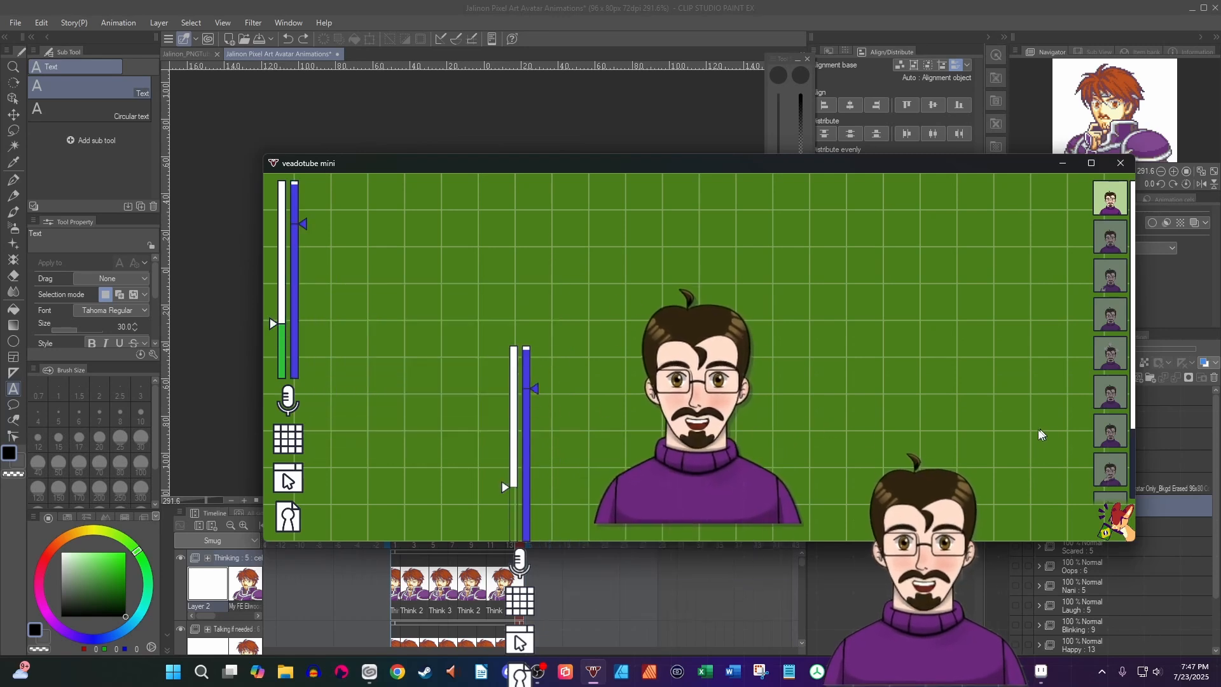
# Test the cartoony avatar's state shortcuts and return to its first state
pyautogui.press('F7')
pyautogui.press('F1')
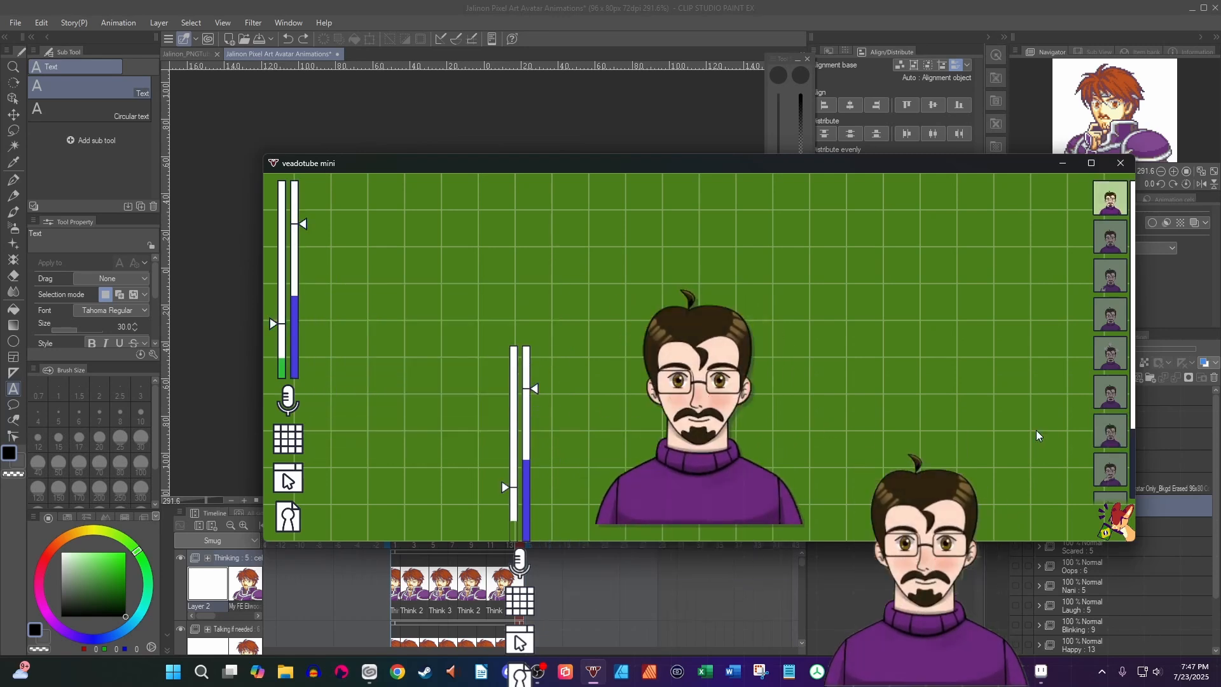